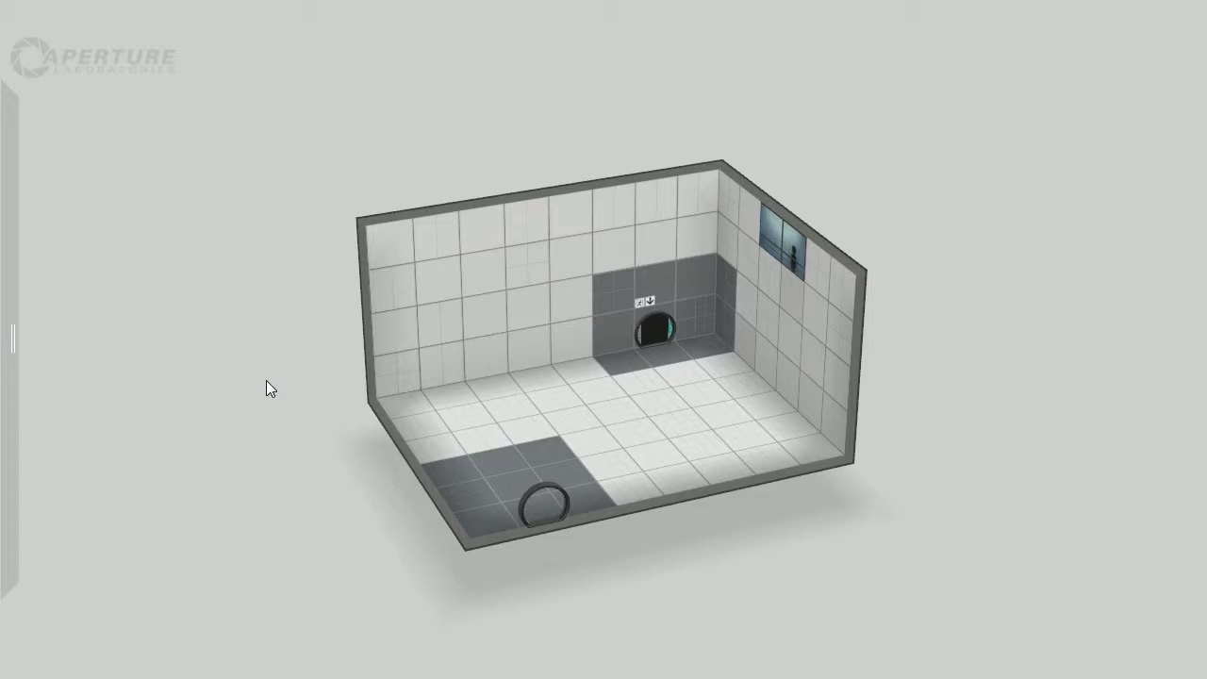
Step: Pull the upper tiles of the end wall beside the entrance inward to form a raised ledge
middle_click_drag(248, 330, 291, 340)
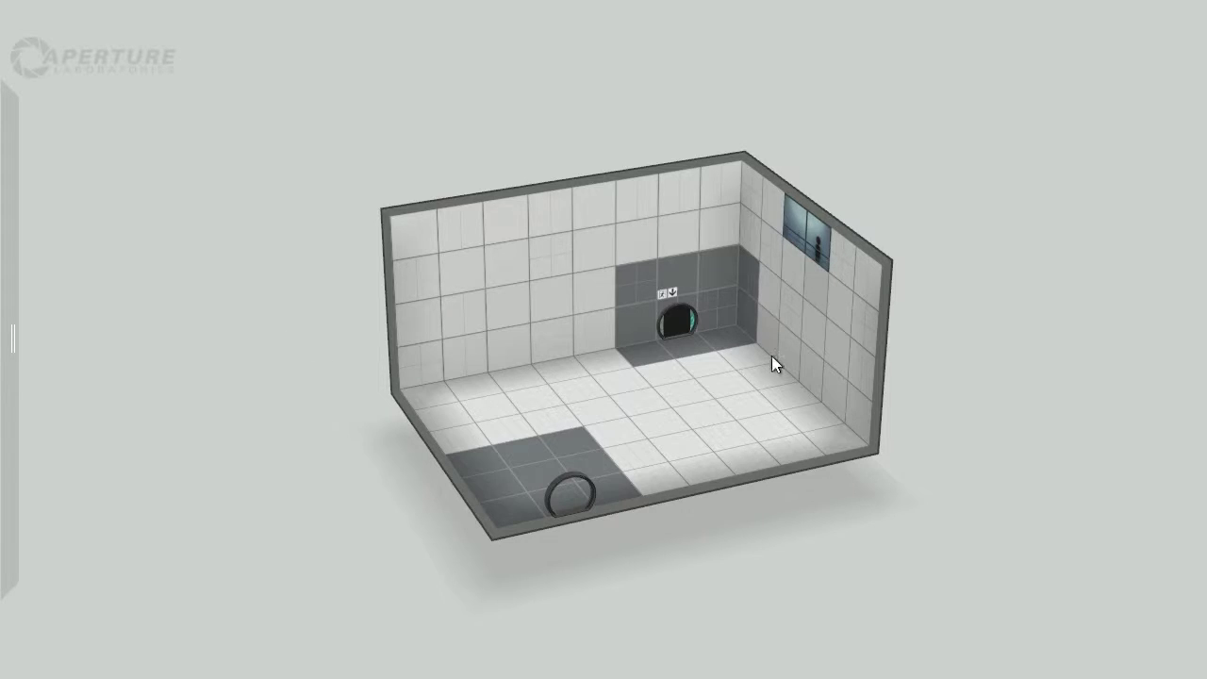
right_click_drag(772, 356, 504, 253)
left_click(490, 200)
right_click_drag(490, 203, 471, 221)
left_click_drag(474, 181, 516, 250)
left_click(458, 230)
left_click(417, 242)
left_click_drag(404, 227, 474, 273)
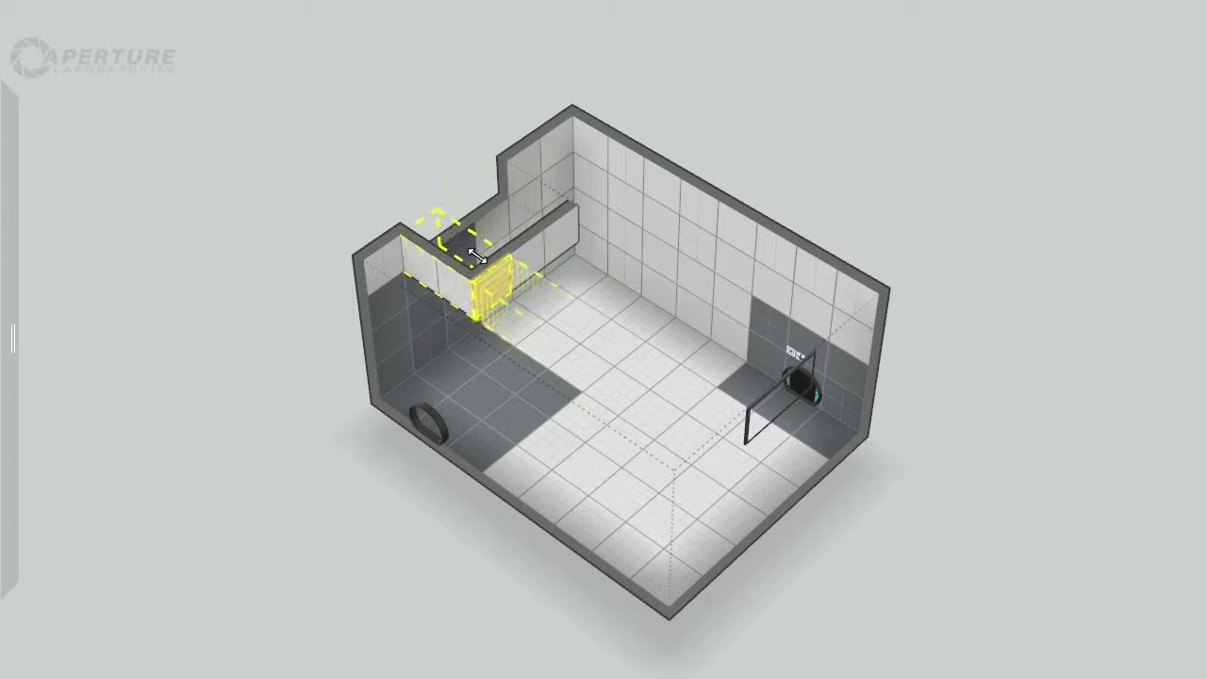
Step: Reshape the entrance-side end of the raised ledge by moving the adjoining upper wall tile
left_click_drag(239, 295, 712, 327)
right_click_drag(713, 327, 860, 305)
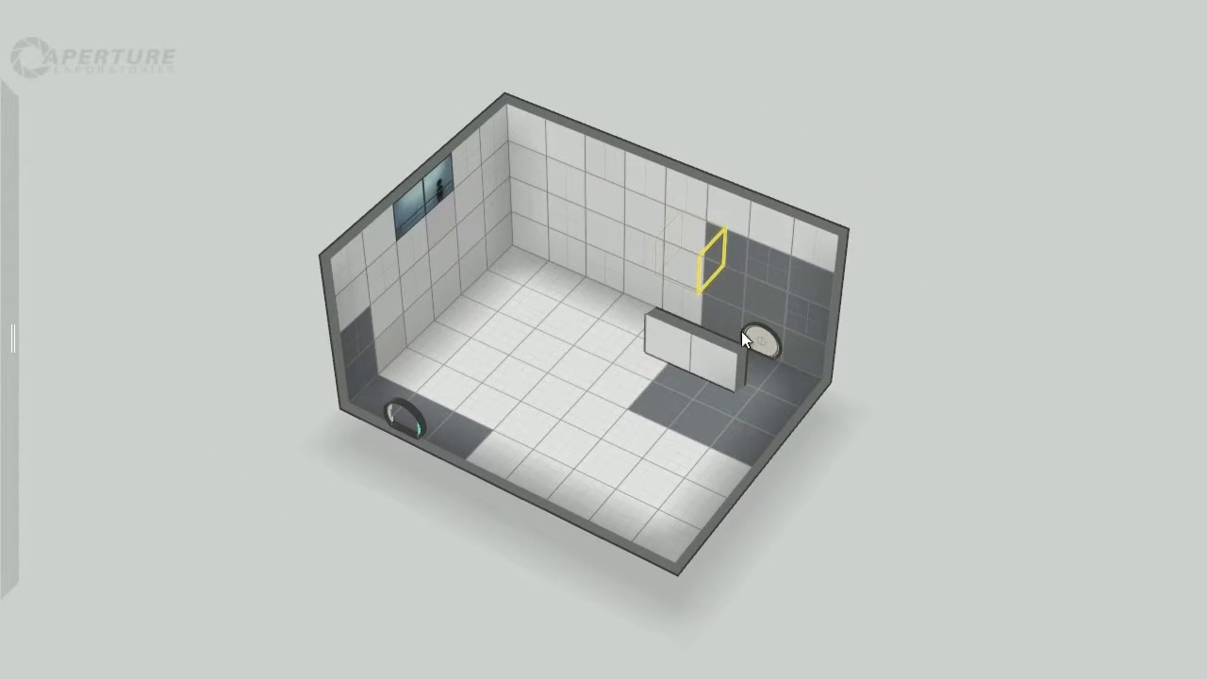
right_click_drag(214, 302, 231, 377)
left_click(403, 203)
right_click_drag(290, 219, 389, 245)
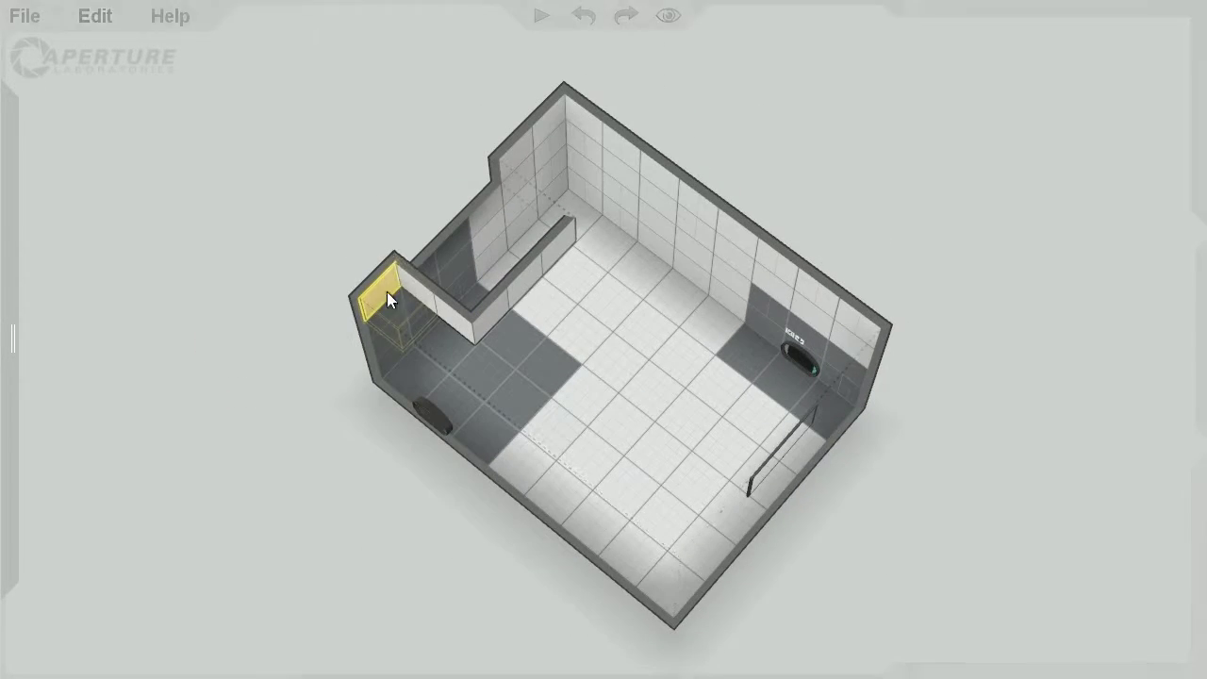
left_click_drag(367, 290, 448, 331)
right_click_drag(432, 325, 239, 189)
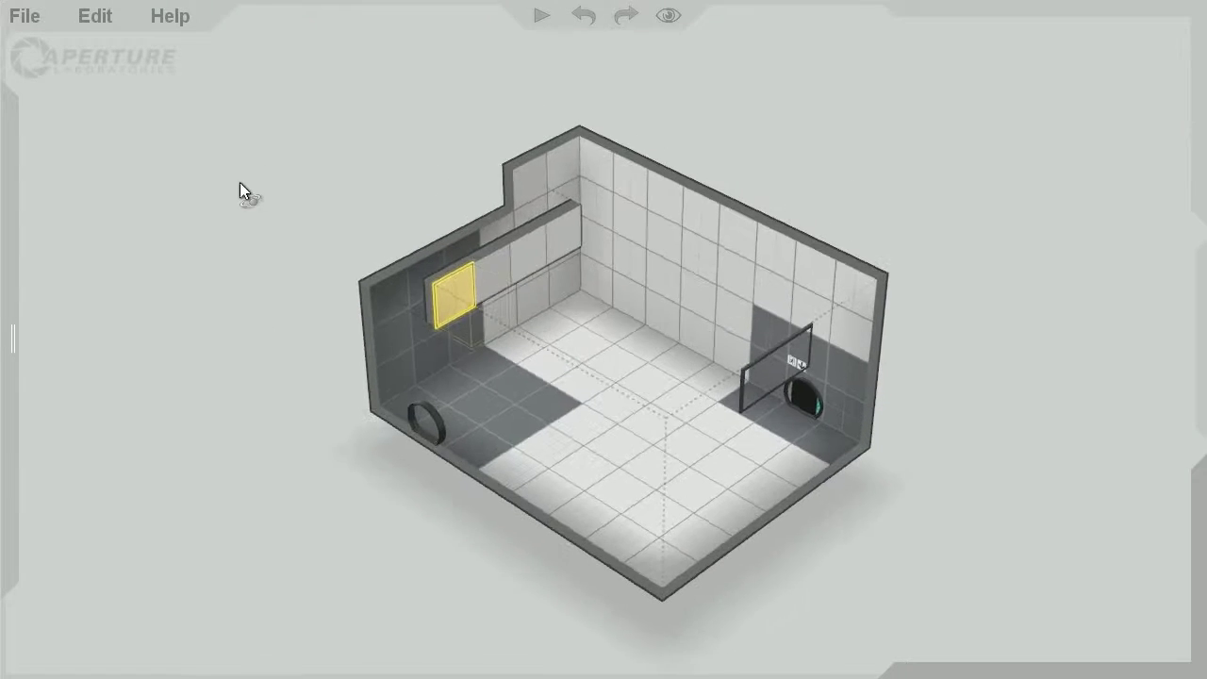
Step: Run the chamber in test mode and walk in to examine the raised ledge and the exit area
left_click(541, 16)
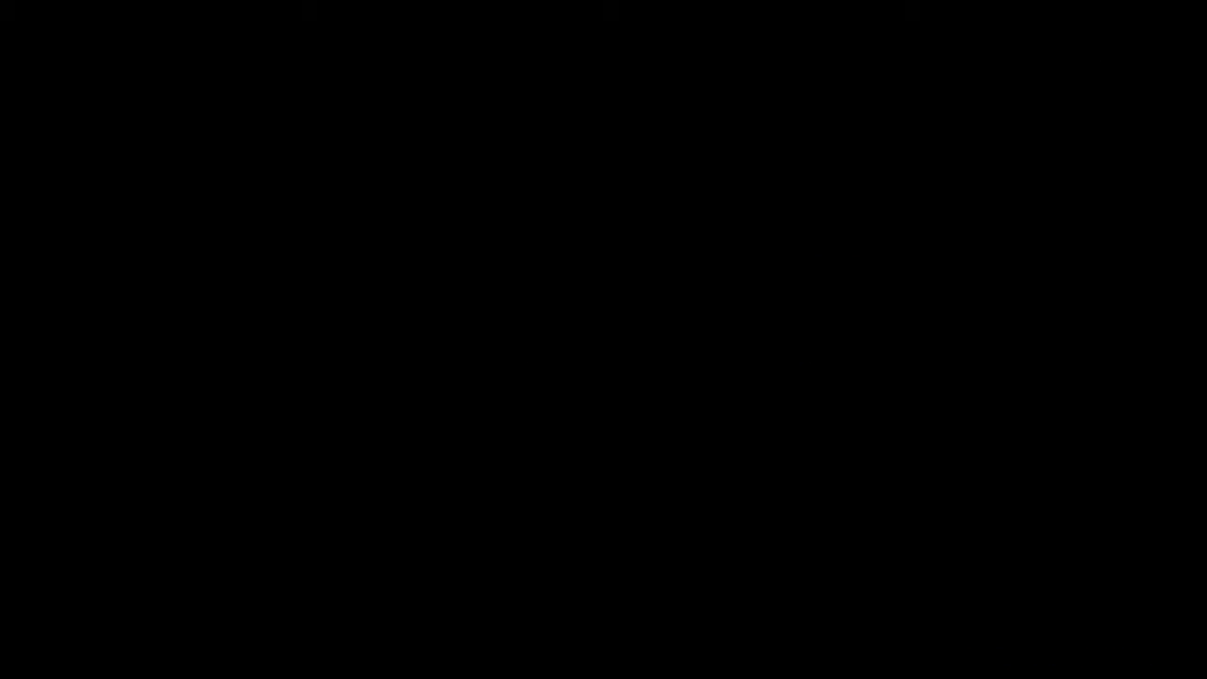
key("w")
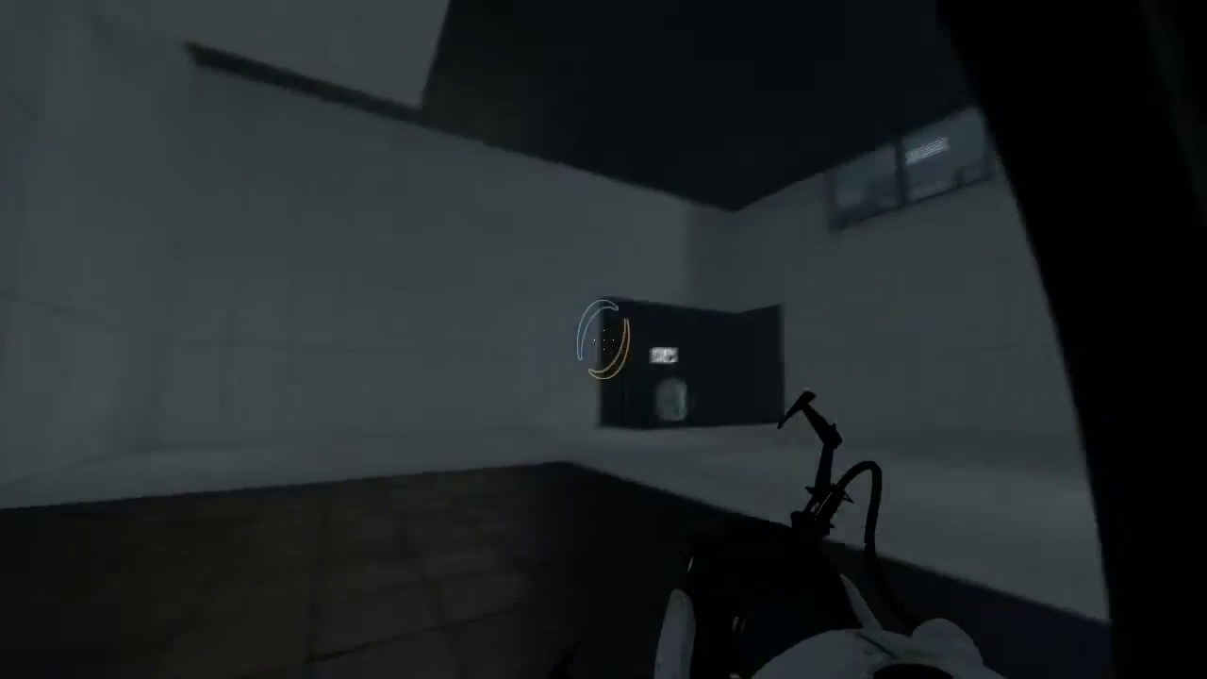
key("d")
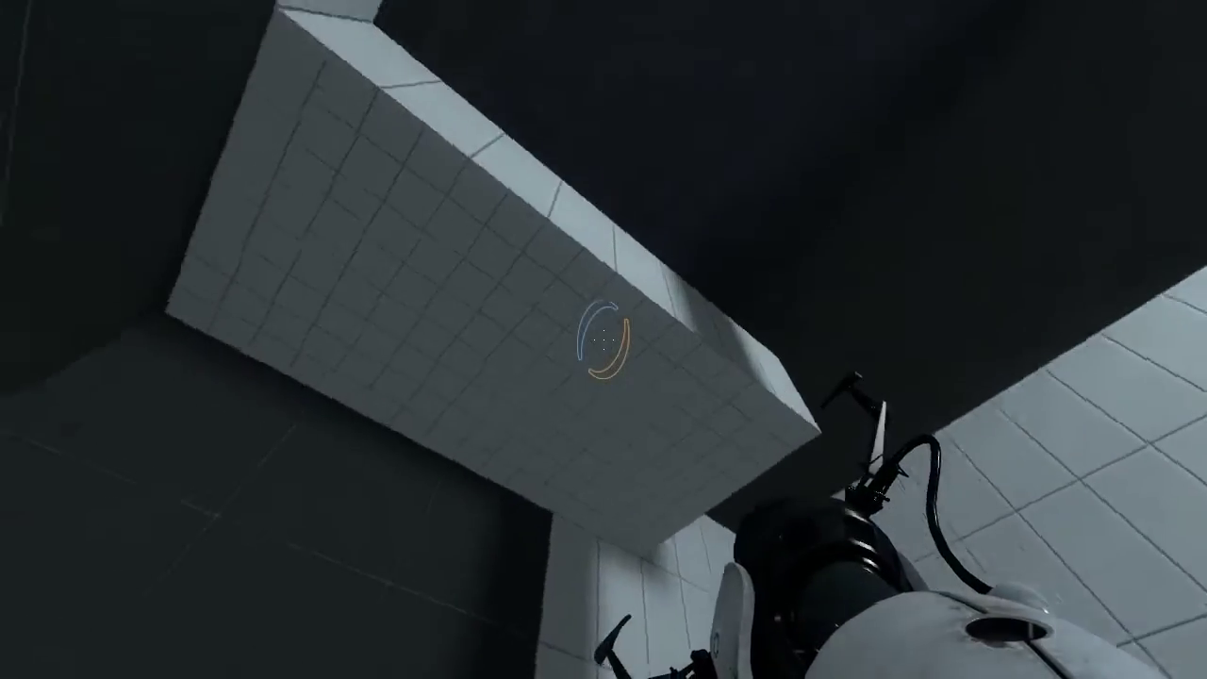
key("w")
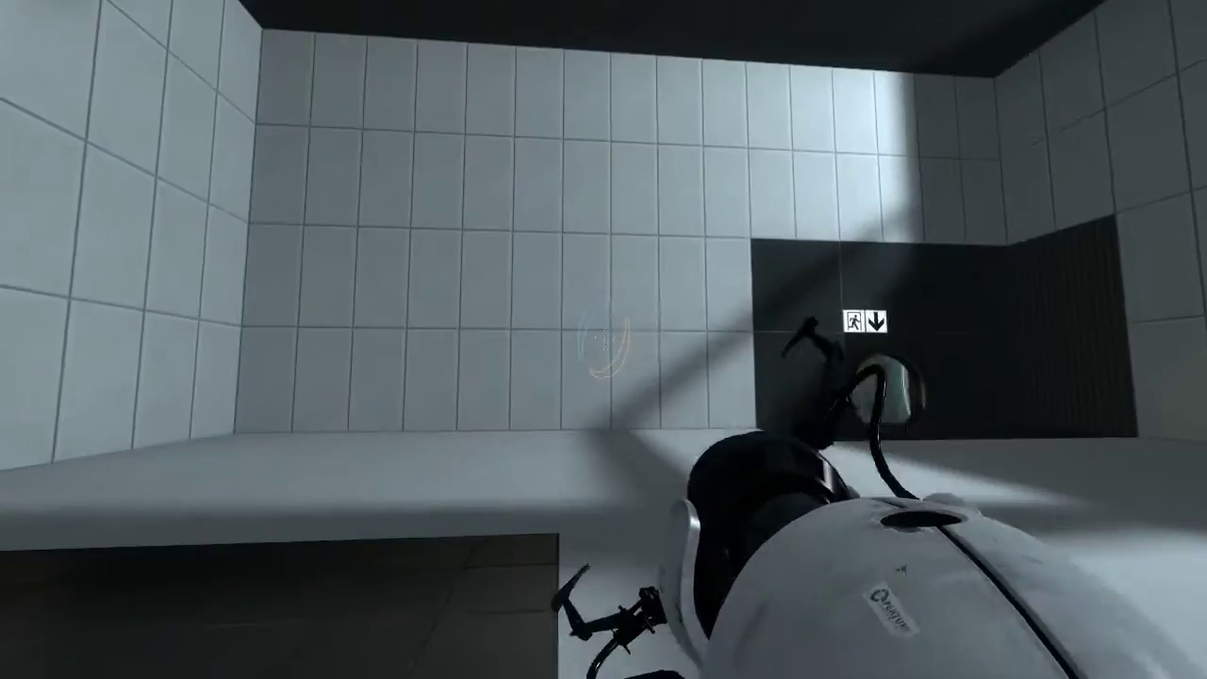
key("w")
key("w")
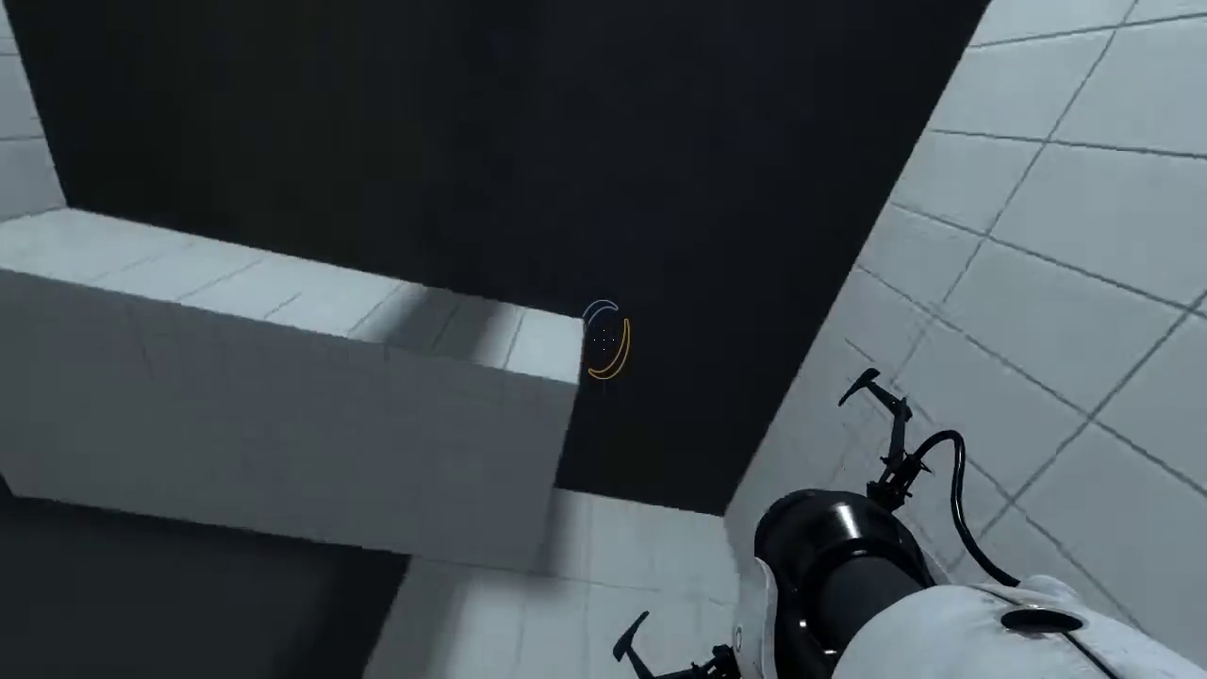
Step: Fire portals onto the chamber's white surfaces to test reaching the ledge, and return to the editor
left_click(604, 340)
right_click(603, 340)
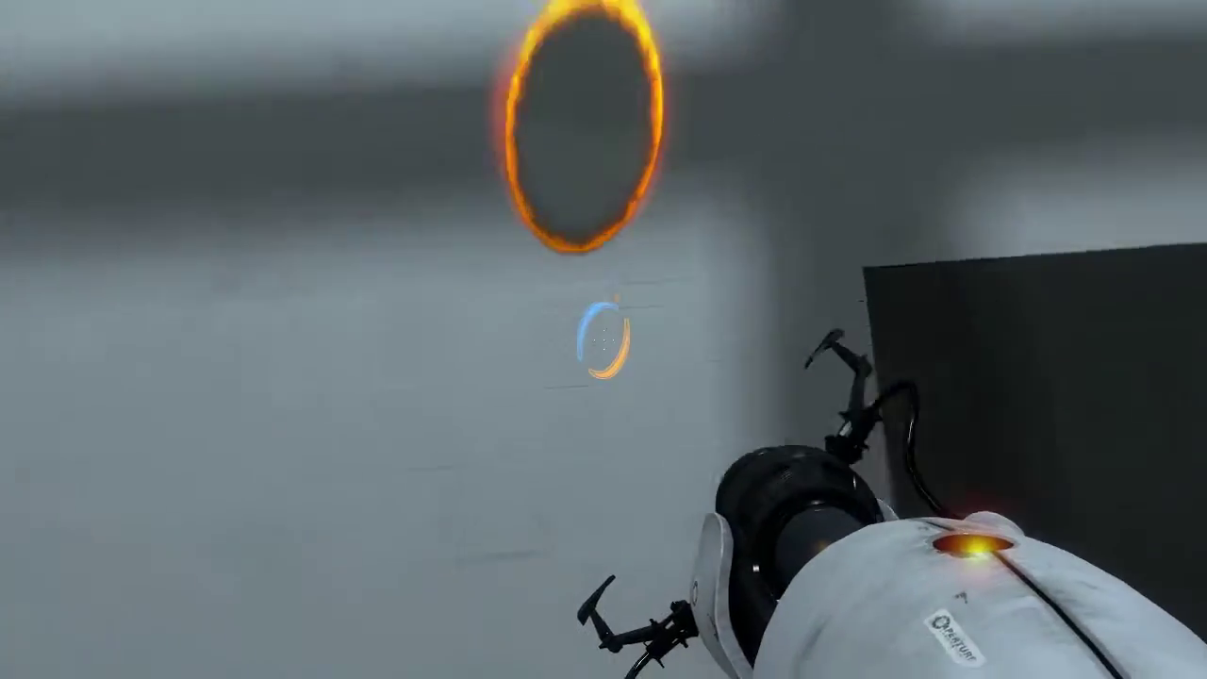
right_click(603, 340)
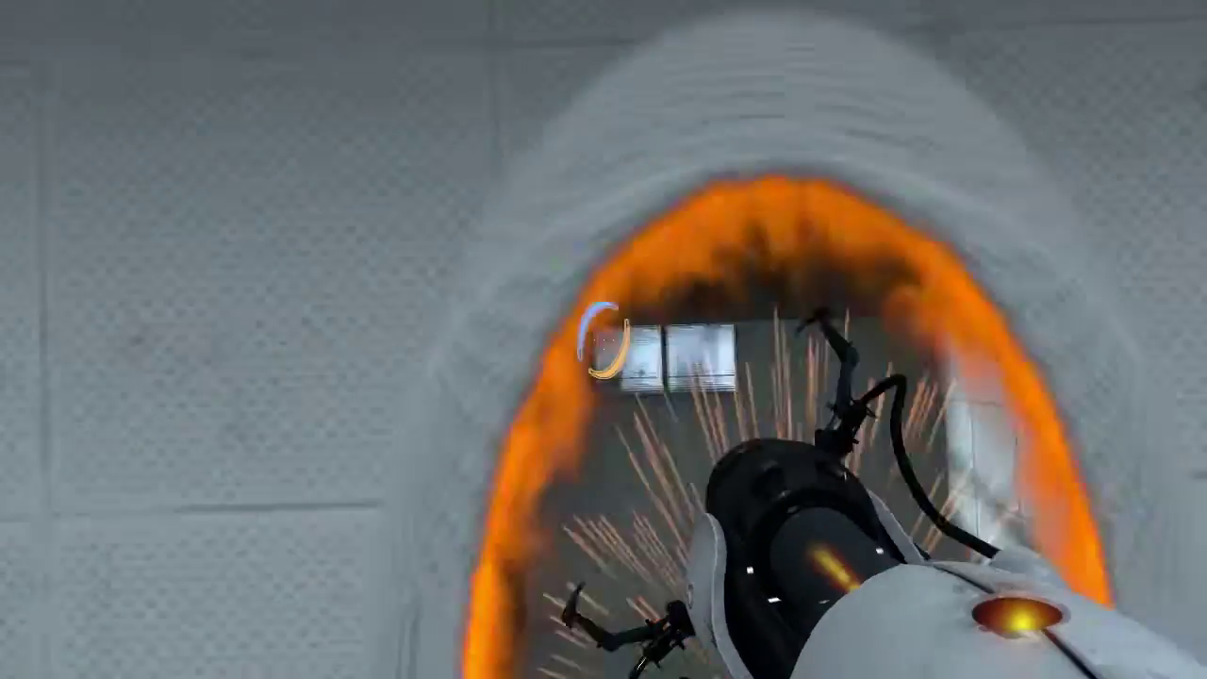
right_click(603, 339)
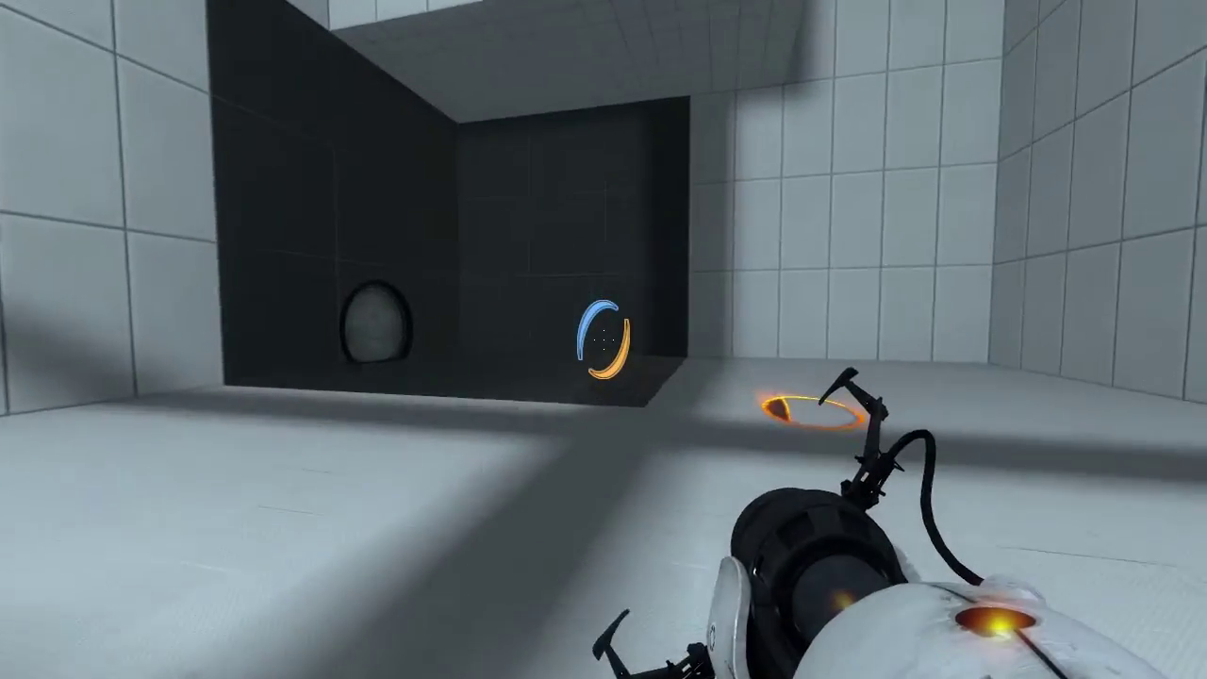
key("Escape")
left_click(283, 483)
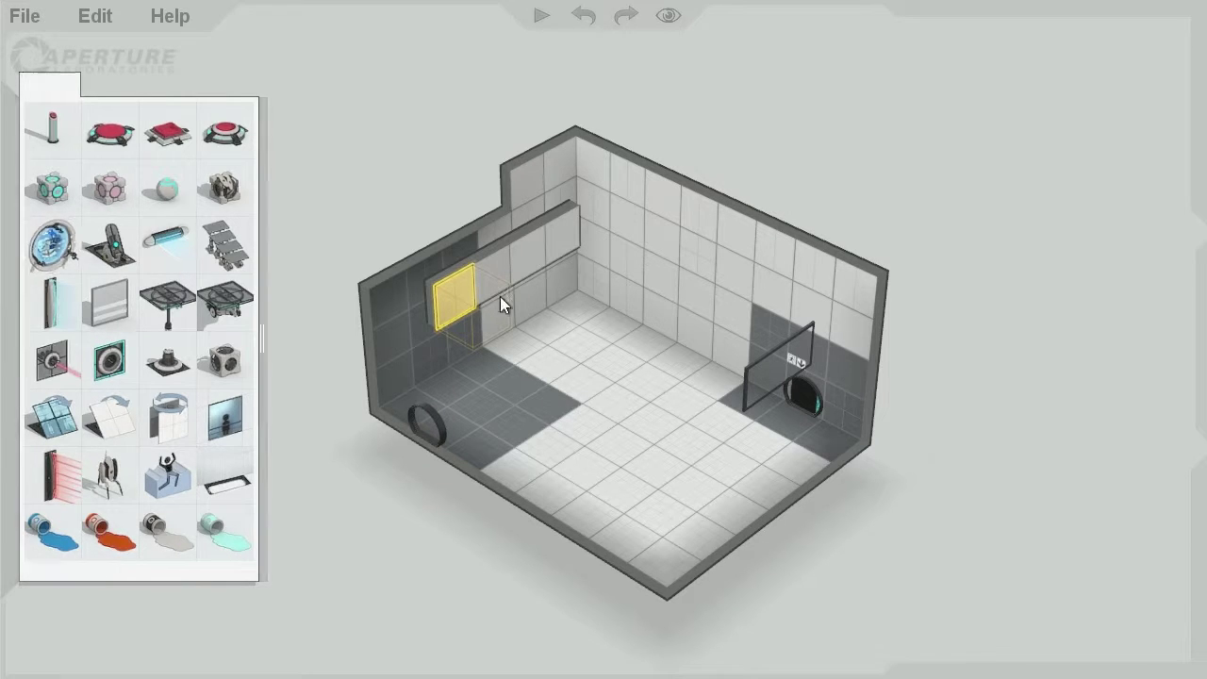
Step: Lengthen the chamber by pushing the end wall opposite the observation window outward by three tiles
mouse_move(278, 340)
middle_mouse_down()
mouse_move(347, 448)
mouse_move(260, 323)
mouse_move(293, 334)
middle_mouse_up()
right_click_drag(350, 363, 534, 305)
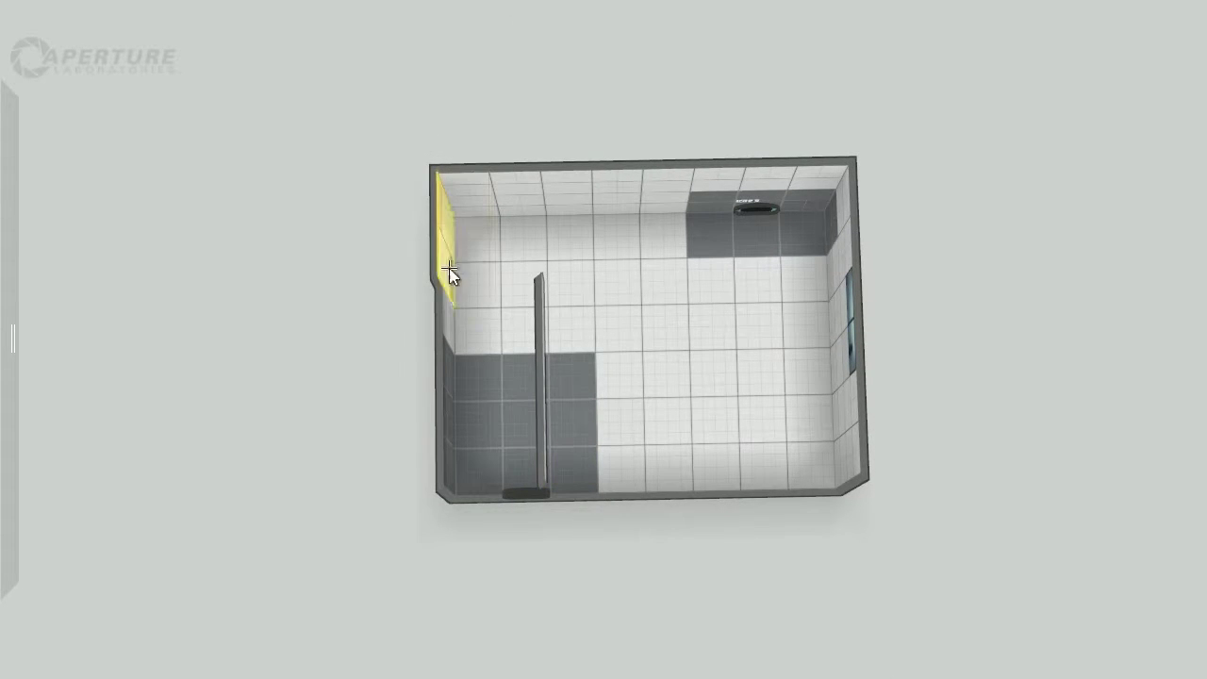
left_click(442, 483)
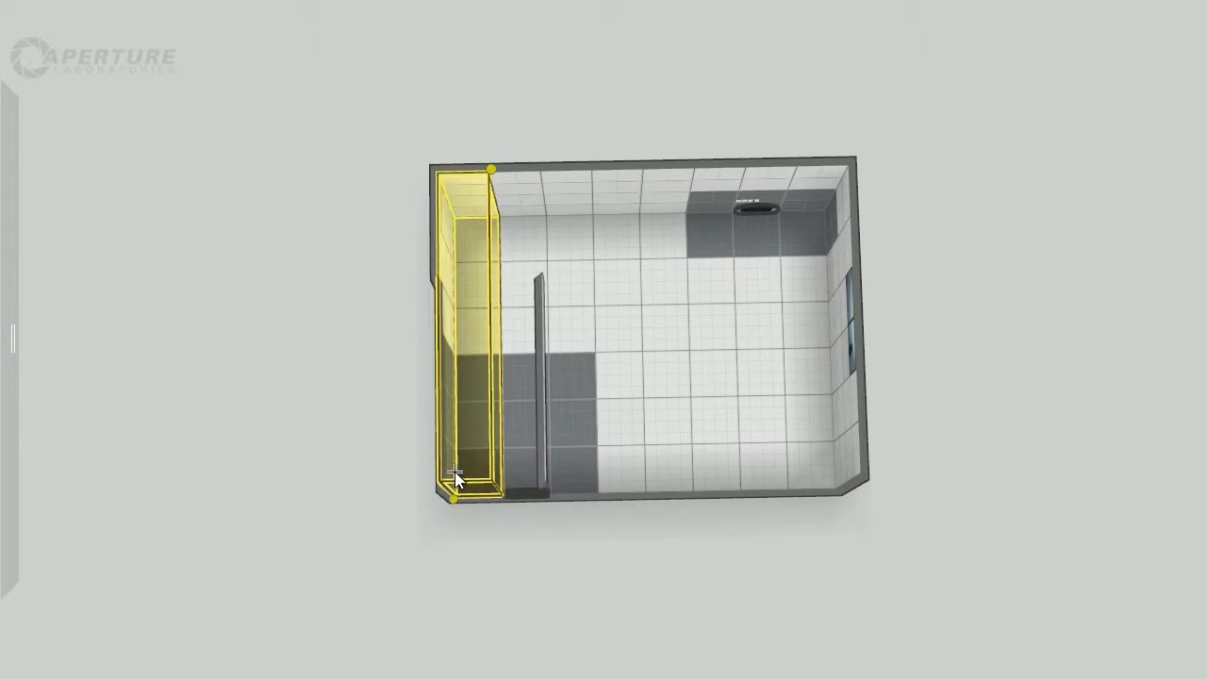
left_click(439, 434)
left_click_drag(440, 353, 302, 364)
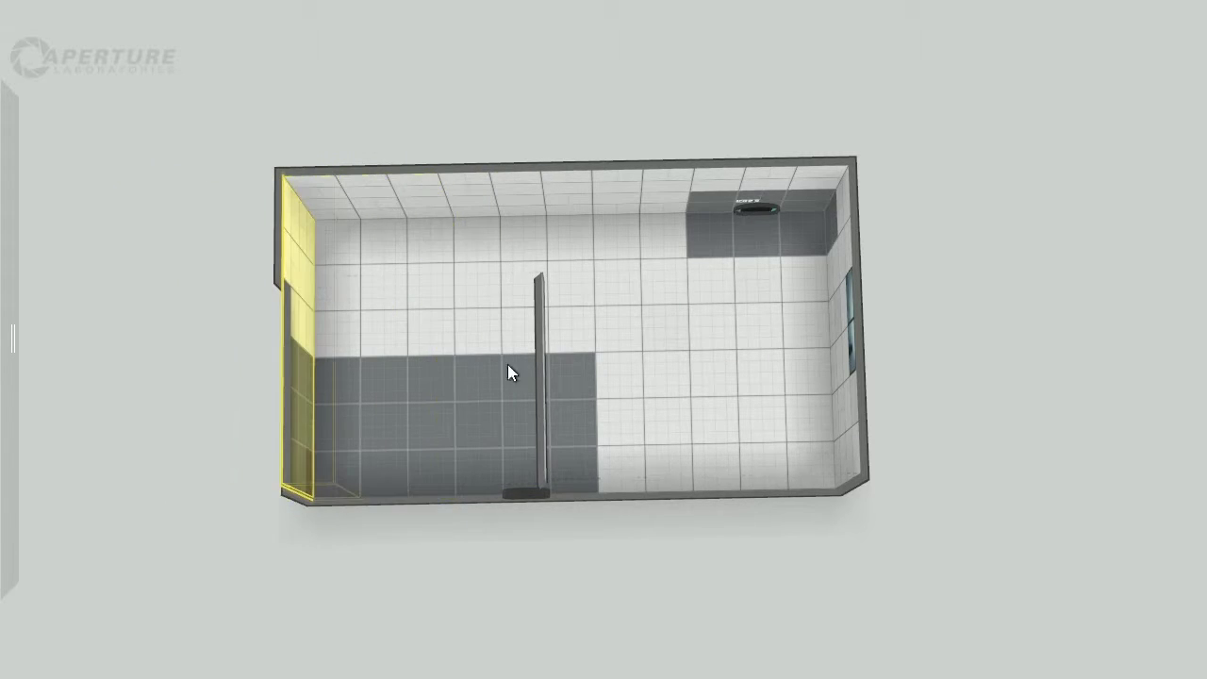
Step: Push the tiles of the freestanding raised ledge back to the end wall until the ledge is removed
left_click(539, 296)
left_click_drag(539, 372, 279, 345)
left_click(538, 345)
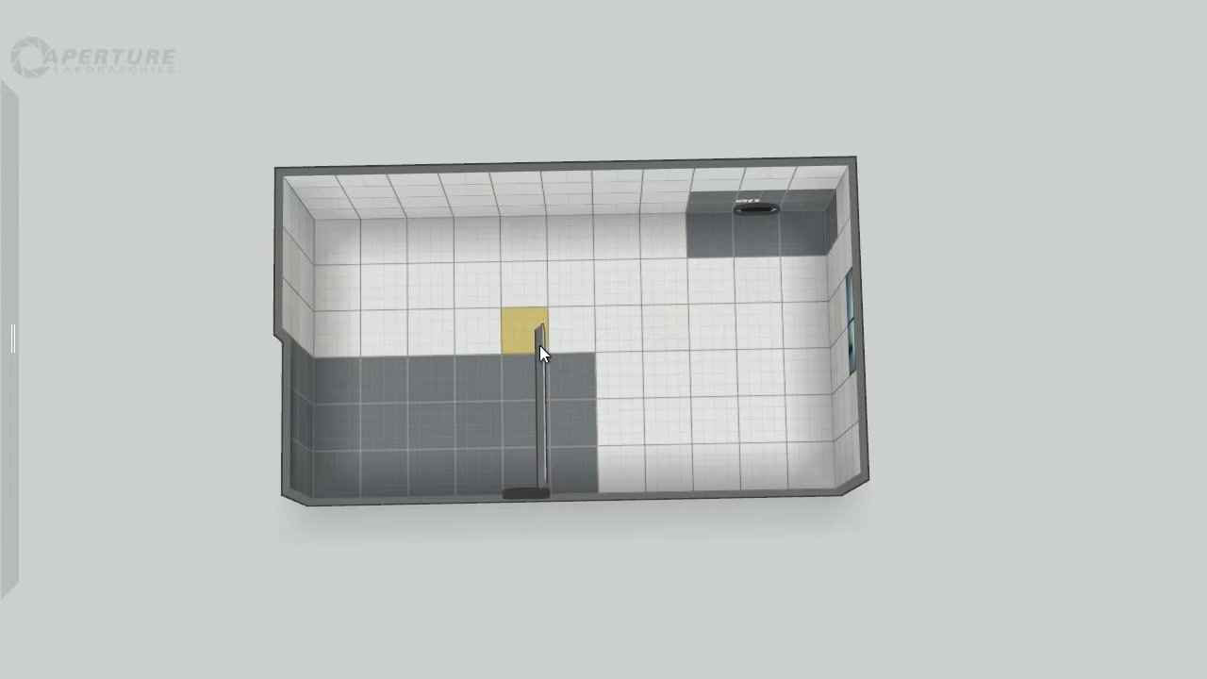
right_click_drag(536, 365, 539, 301)
left_click(540, 302)
left_click_drag(539, 301, 287, 247)
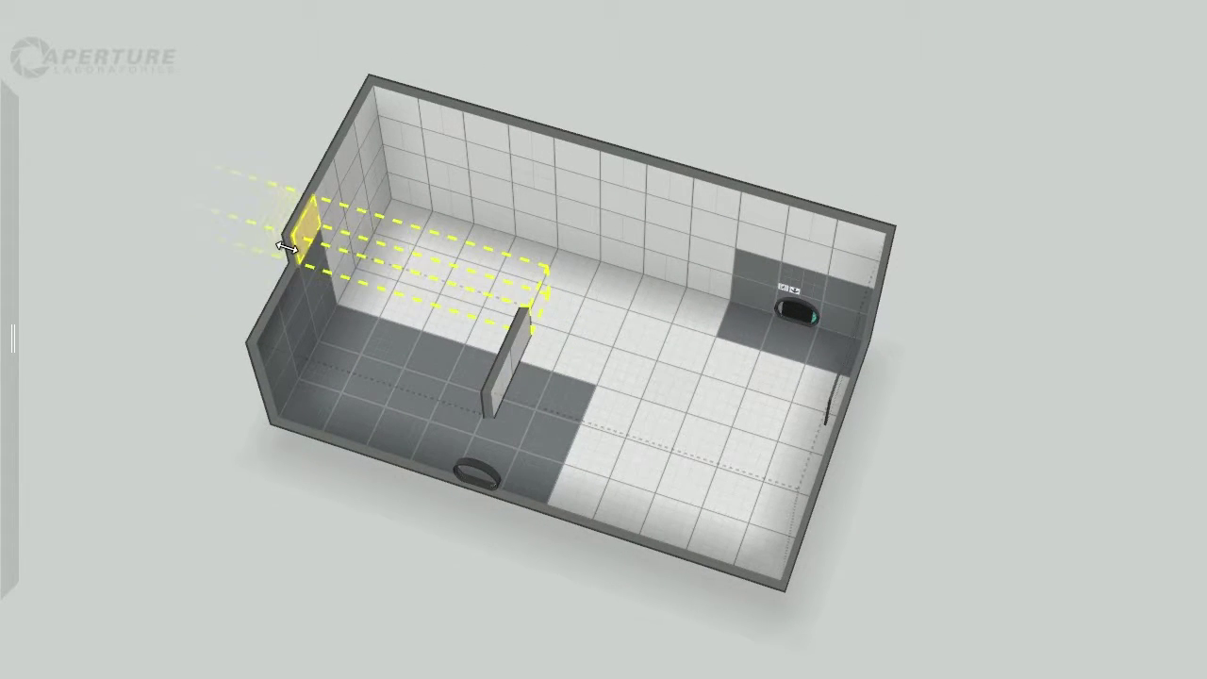
left_click(520, 347)
left_click_drag(521, 347, 314, 300)
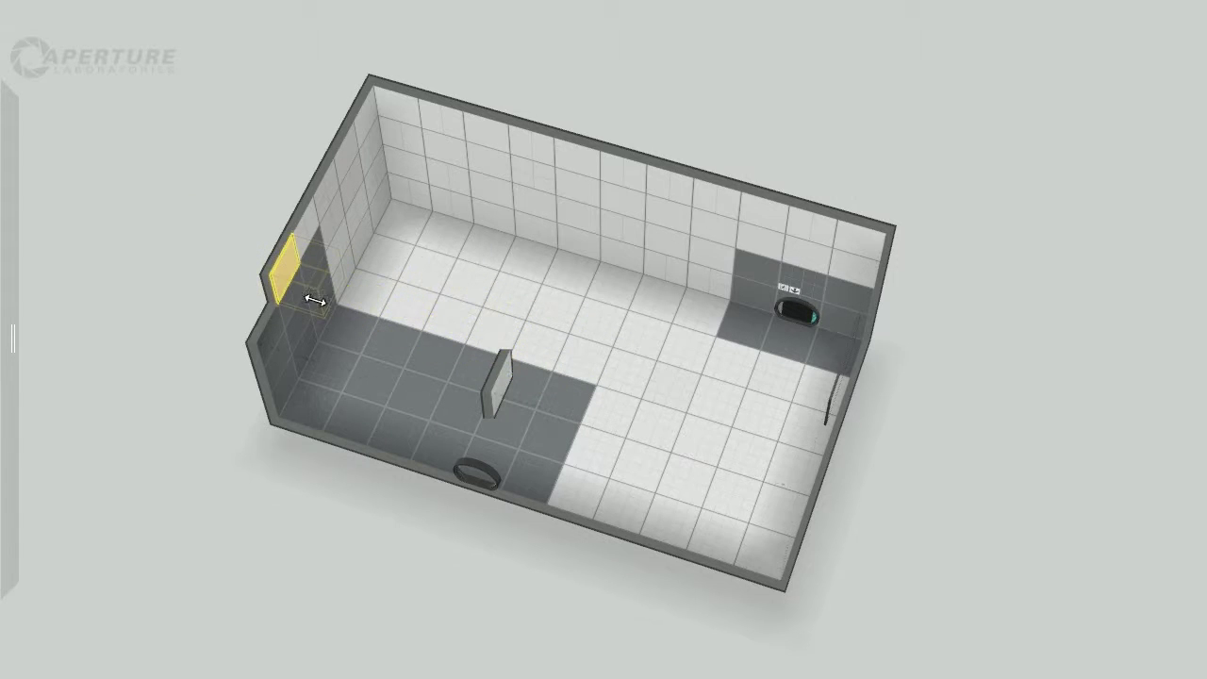
left_click(497, 373)
left_click_drag(498, 378, 254, 326)
Step: Move the exit door one tile up the long wall and raise the floor tile beneath it into a block
right_click_drag(277, 455, 3, 372)
right_click_drag(375, 368, 650, 312)
right_click_drag(569, 281, 622, 269)
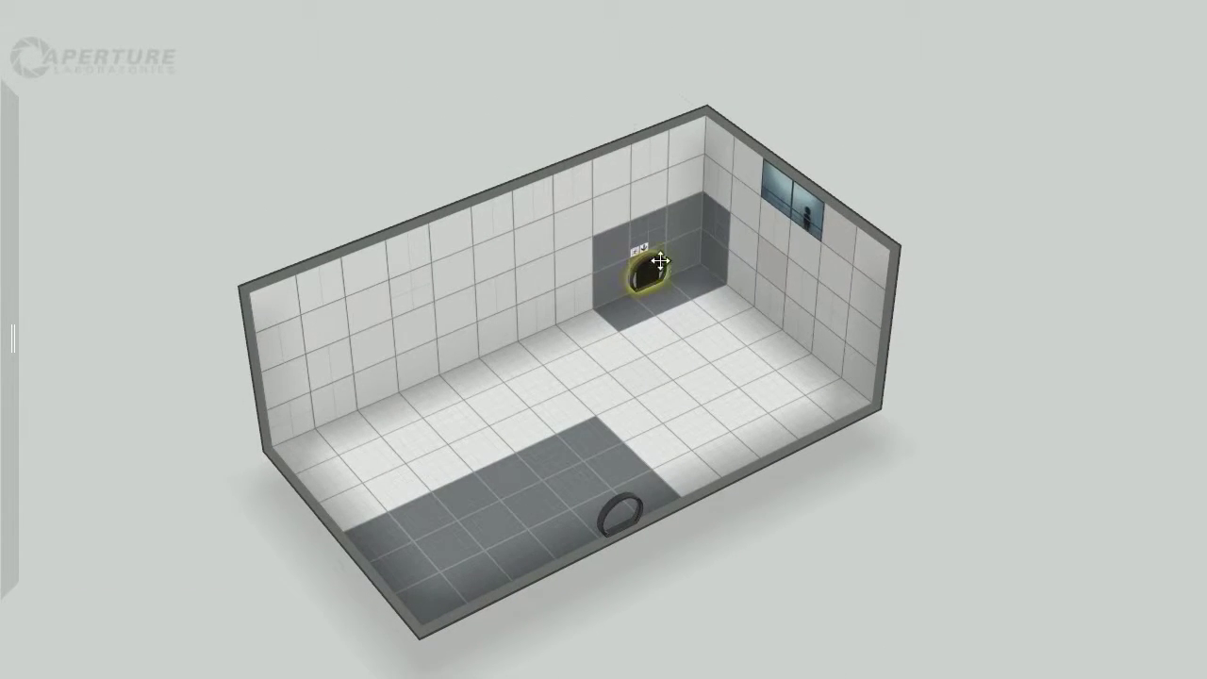
left_click_drag(645, 270, 619, 205)
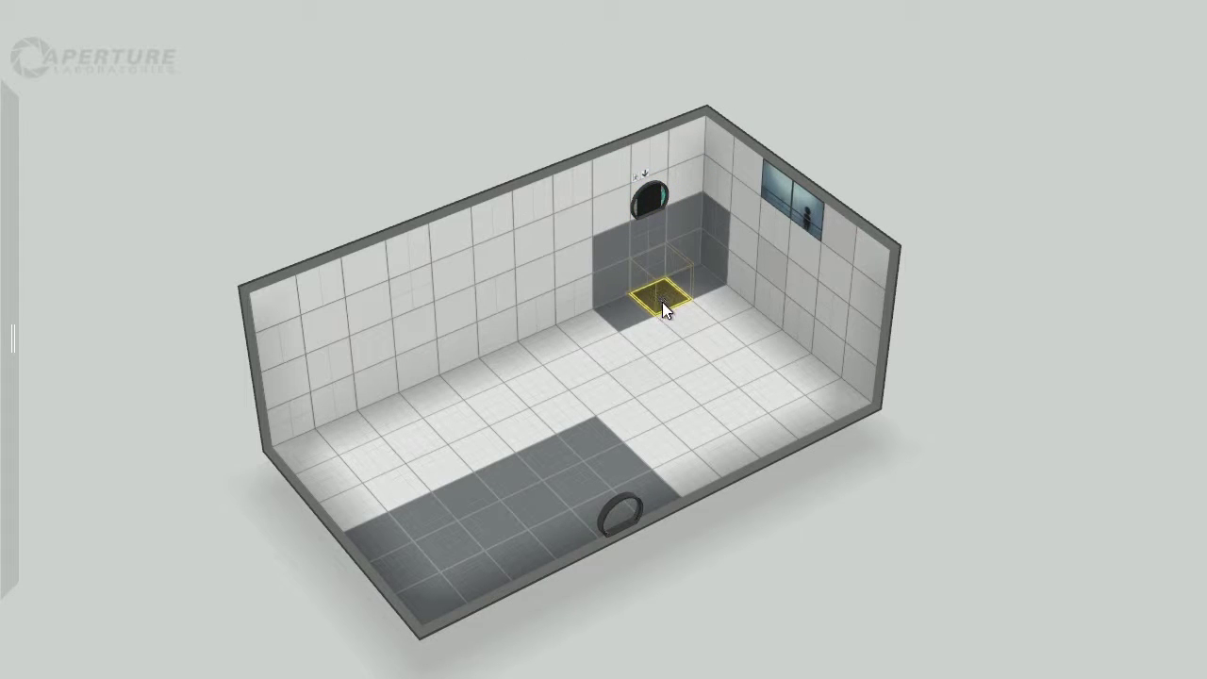
left_click_drag(664, 307, 609, 247)
Step: Relocate the exit door to the end wall below the observation window and push the long wall's corner tiles outward as an alcove
right_click_drag(481, 153, 532, 126)
left_click_drag(520, 119, 680, 170)
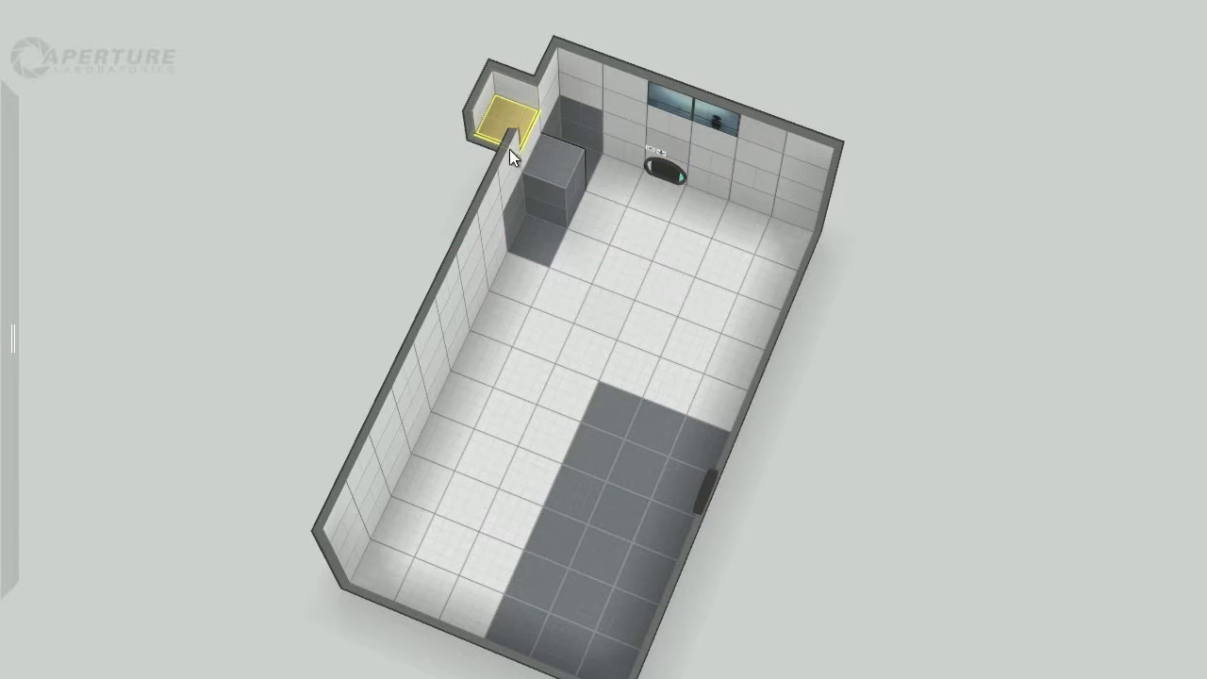
left_click_drag(508, 153, 515, 224)
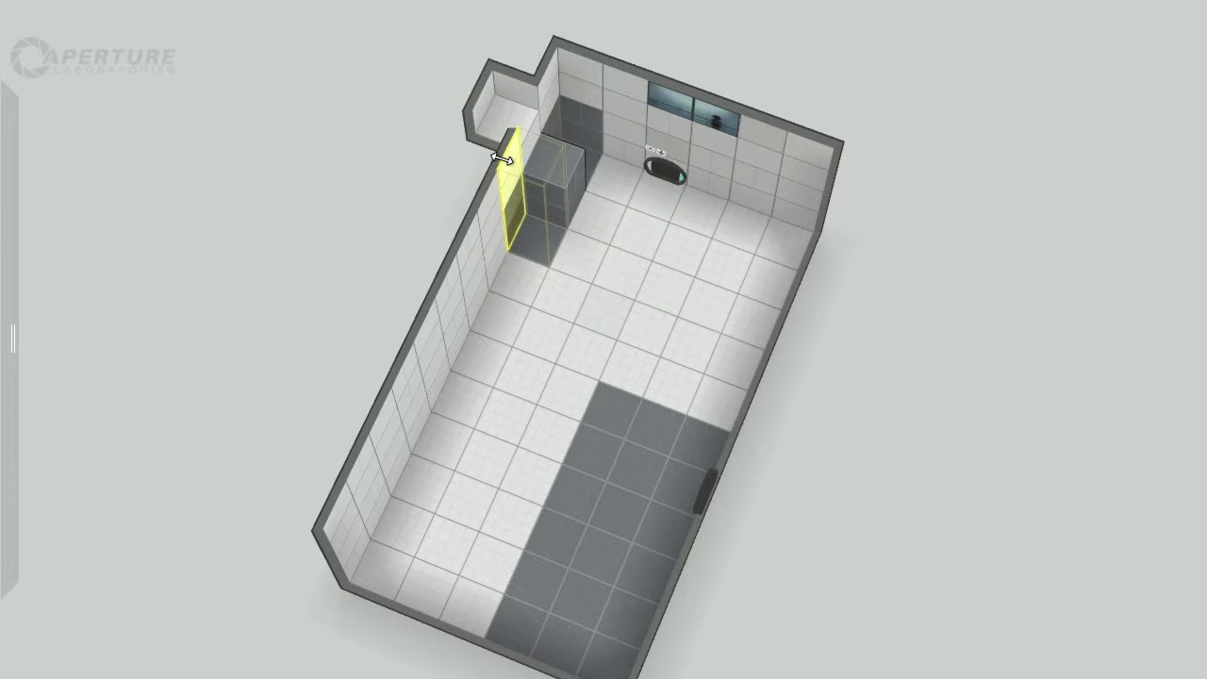
left_click_drag(501, 152, 464, 149)
Step: Lower the dark block and the alcove's white platform to floor level
left_click(558, 177)
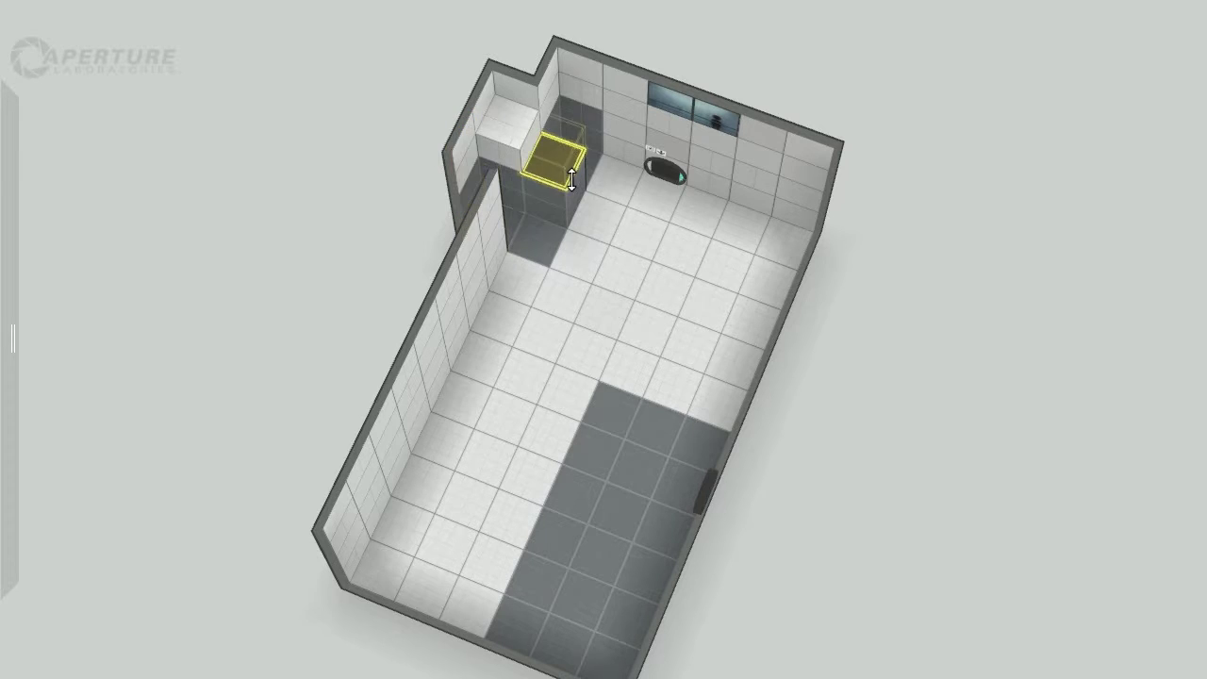
left_click_drag(571, 196, 564, 209)
left_click(502, 120)
left_click_drag(528, 139, 535, 196)
left_click(554, 142)
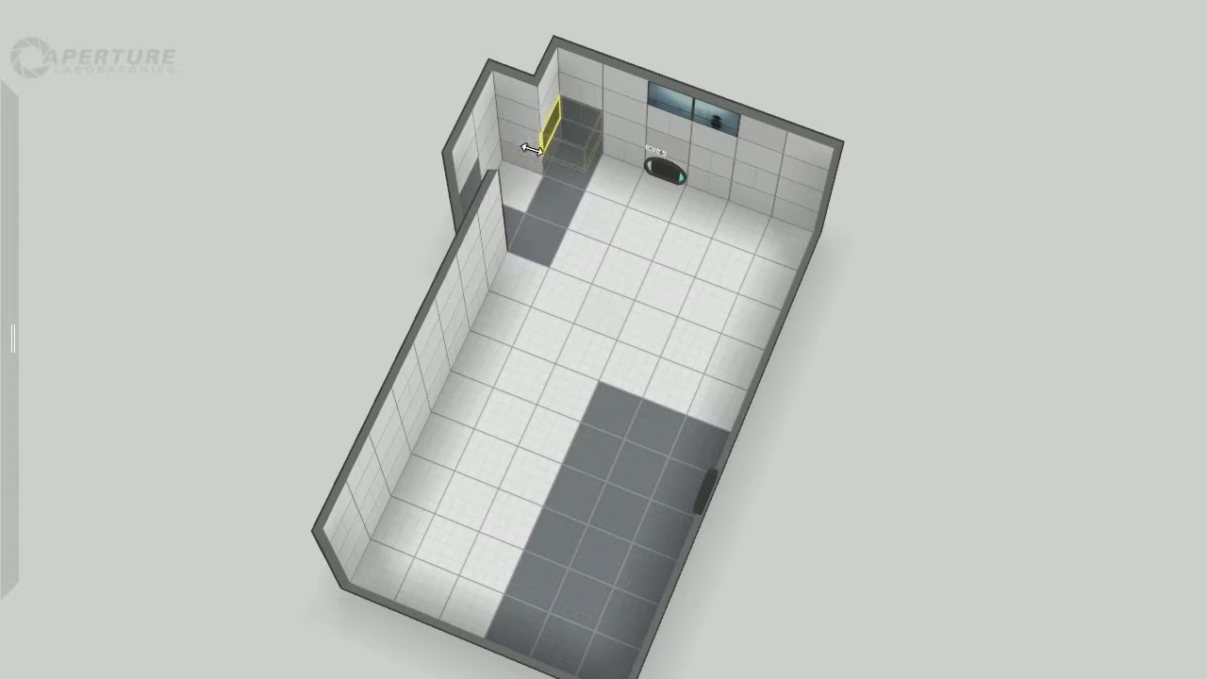
Step: Raise the alcove floor into a platform two tiles high and open its upper part toward the end wall
left_click(530, 191)
left_click_drag(529, 189, 535, 119)
left_click(514, 115)
left_click_drag(517, 113, 541, 80)
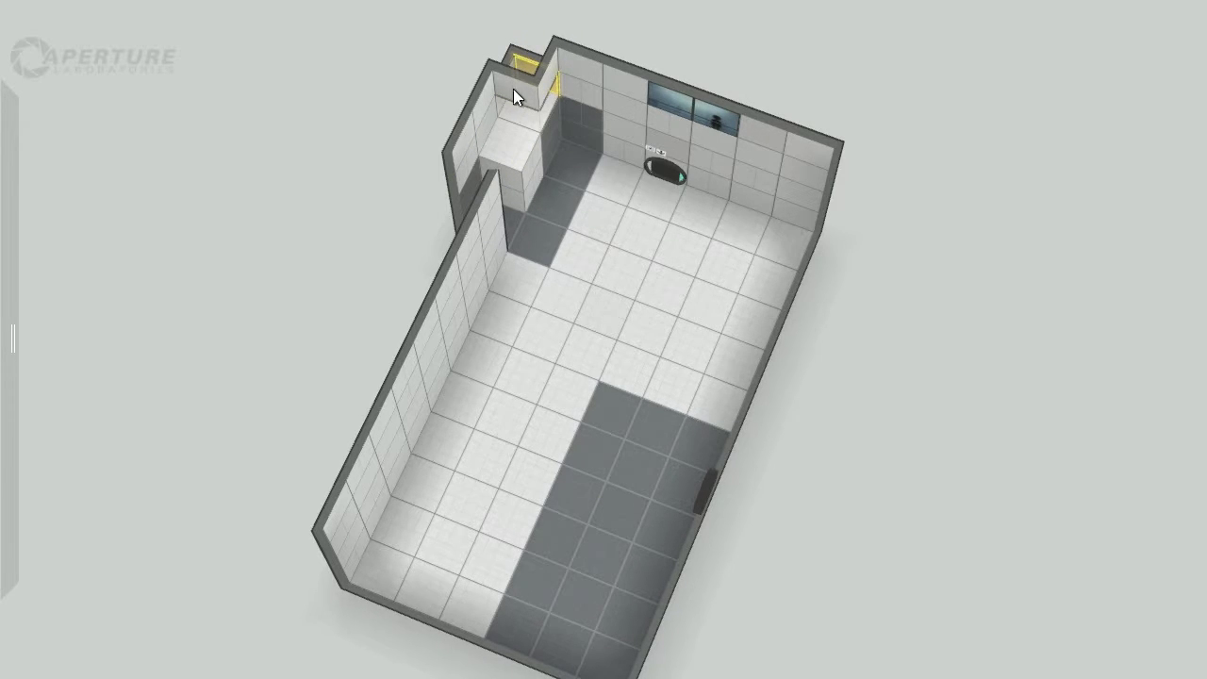
Step: Push out the remaining notch between the alcove and the end wall, and place the exit door above the platform
middle_click_drag(511, 153, 261, 36)
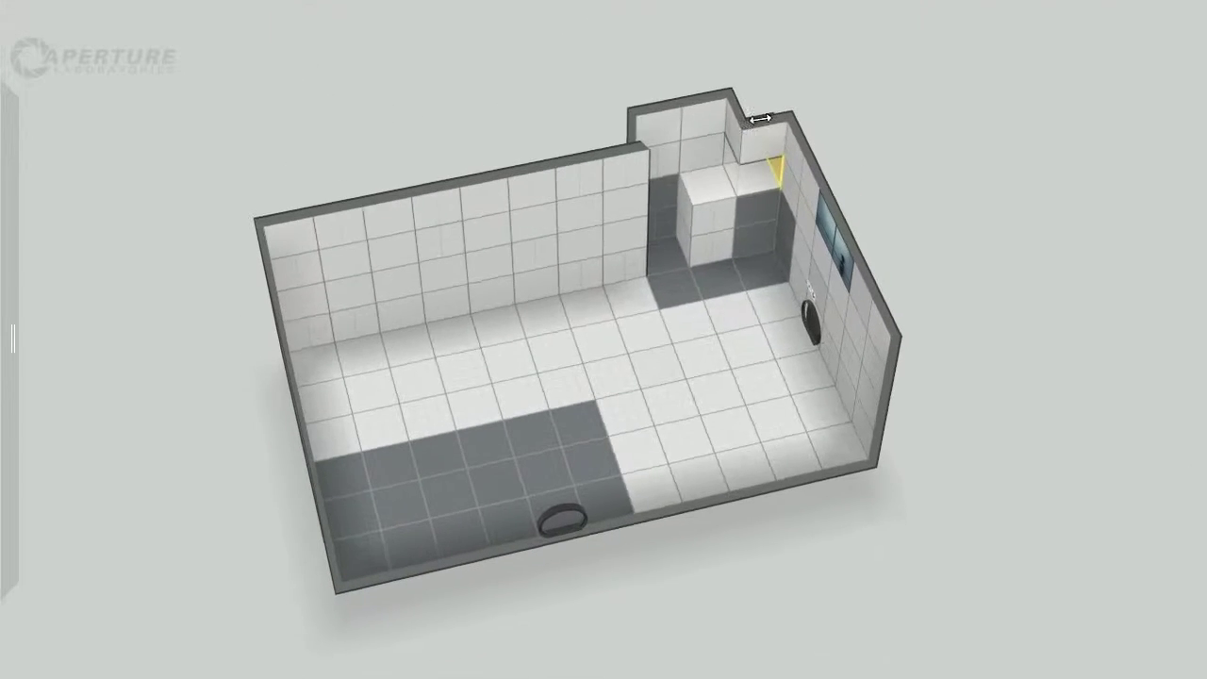
middle_click_drag(556, 164, 794, 164)
left_click_drag(728, 143, 775, 121)
left_click_drag(807, 290, 736, 124)
Step: Widen the chamber by selecting the entire long wall with the entrance door and moving it outward by one tile
middle_click_drag(229, 197, 460, 188)
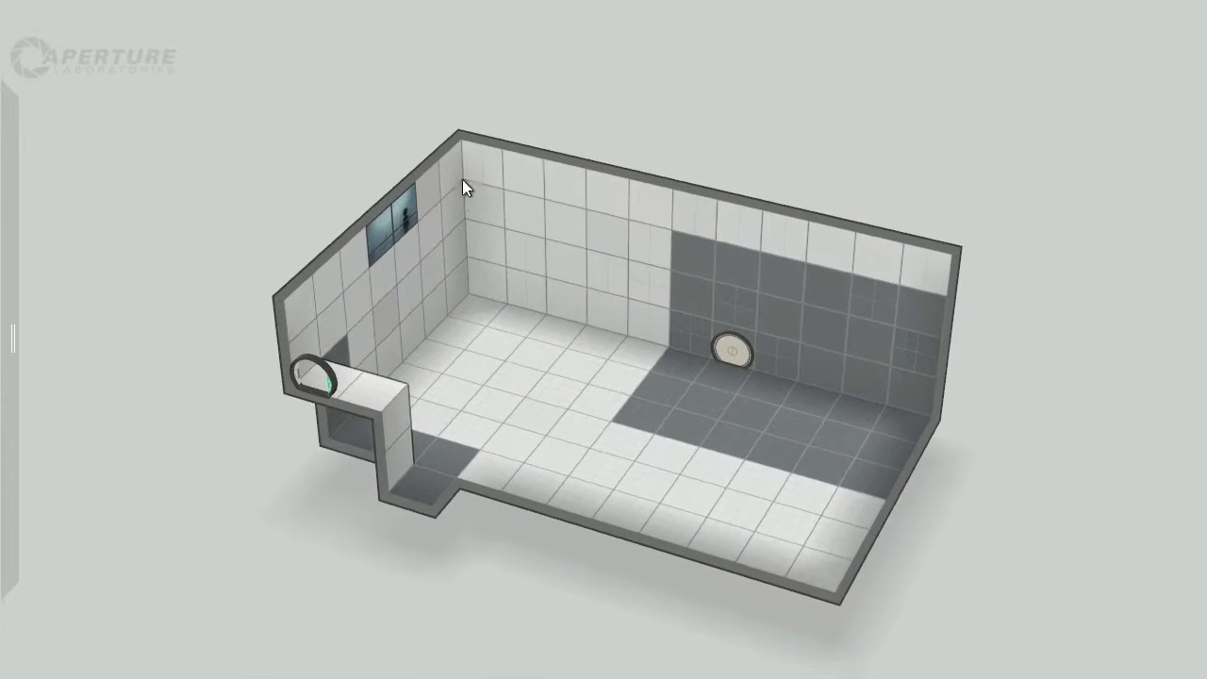
middle_click_drag(456, 240, 566, 304)
left_click_drag(409, 216, 903, 332)
middle_click_drag(993, 320, 769, 267)
left_click_drag(748, 270, 803, 261)
left_click(830, 259)
Step: Move the entrance door along its wall into the far corner opposite the exit
middle_click_drag(829, 260, 199, 318)
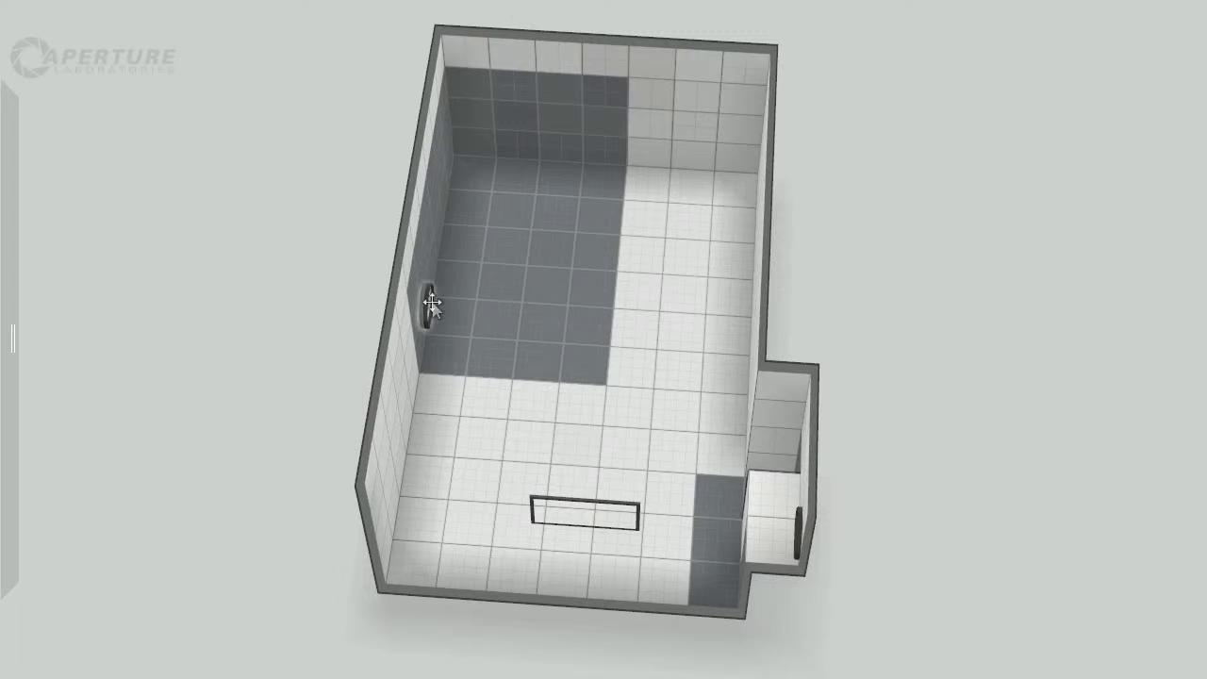
left_click_drag(429, 304, 443, 167)
middle_click_drag(270, 208, 731, 189)
middle_click_drag(658, 287, 709, 250)
mouse_move(696, 224)
left_mouse_down()
mouse_move(703, 190)
mouse_move(705, 232)
left_mouse_up()
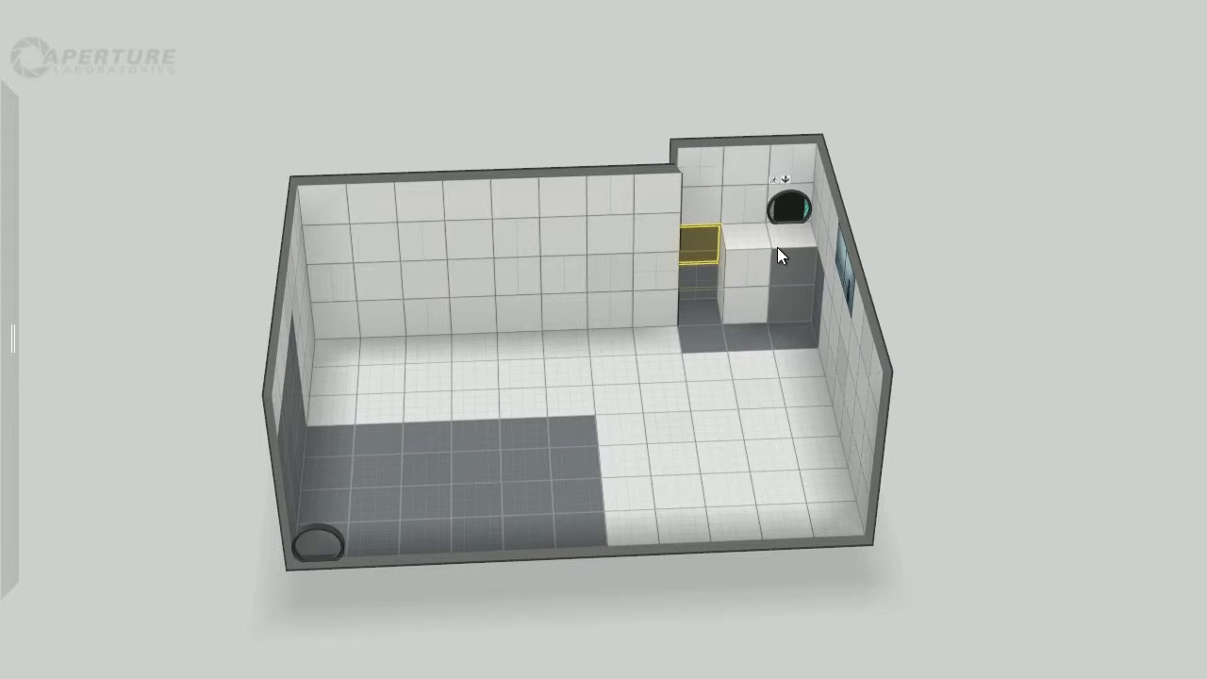
Step: Make the end-wall tiles beside the exit door non-portalable
right_click_drag(568, 292, 650, 221)
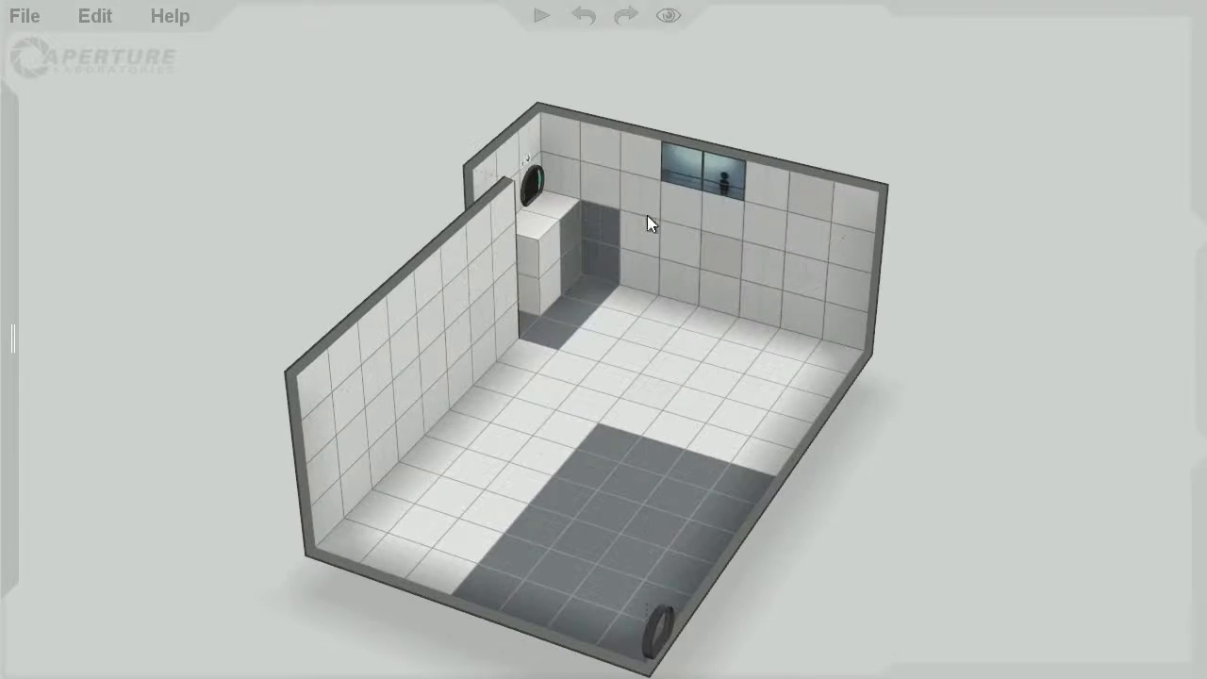
right_click(557, 178)
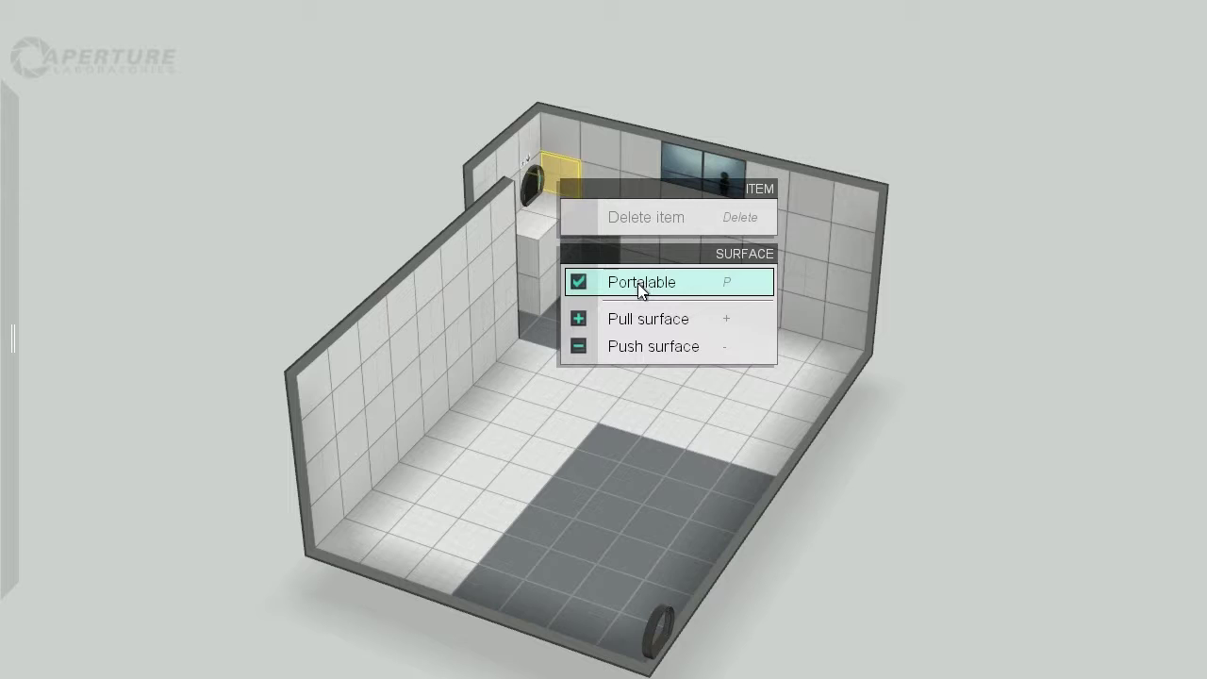
left_click(639, 285)
right_click(556, 142)
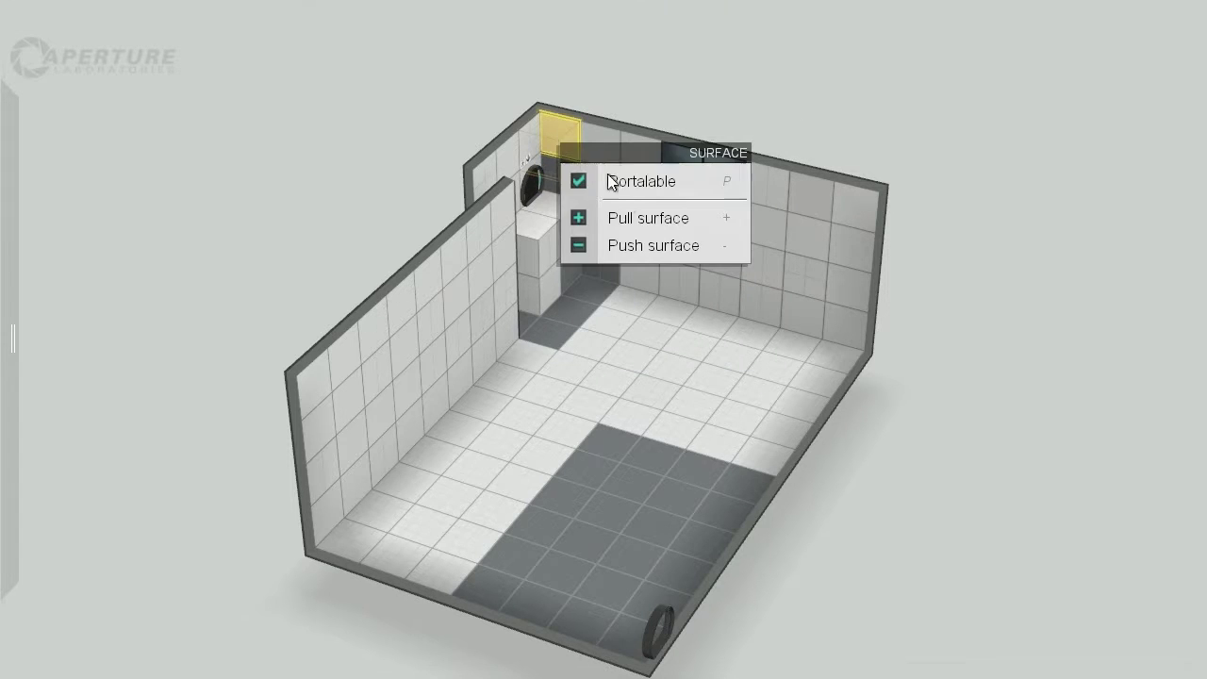
left_click(628, 190)
left_click(600, 146)
left_click(601, 185)
left_click(602, 153)
left_click(604, 186)
Step: Make the alcove's back-wall tiles around and next to the exit door non-portalable
right_click_drag(613, 269, 565, 274)
left_click(703, 200)
left_click(695, 149)
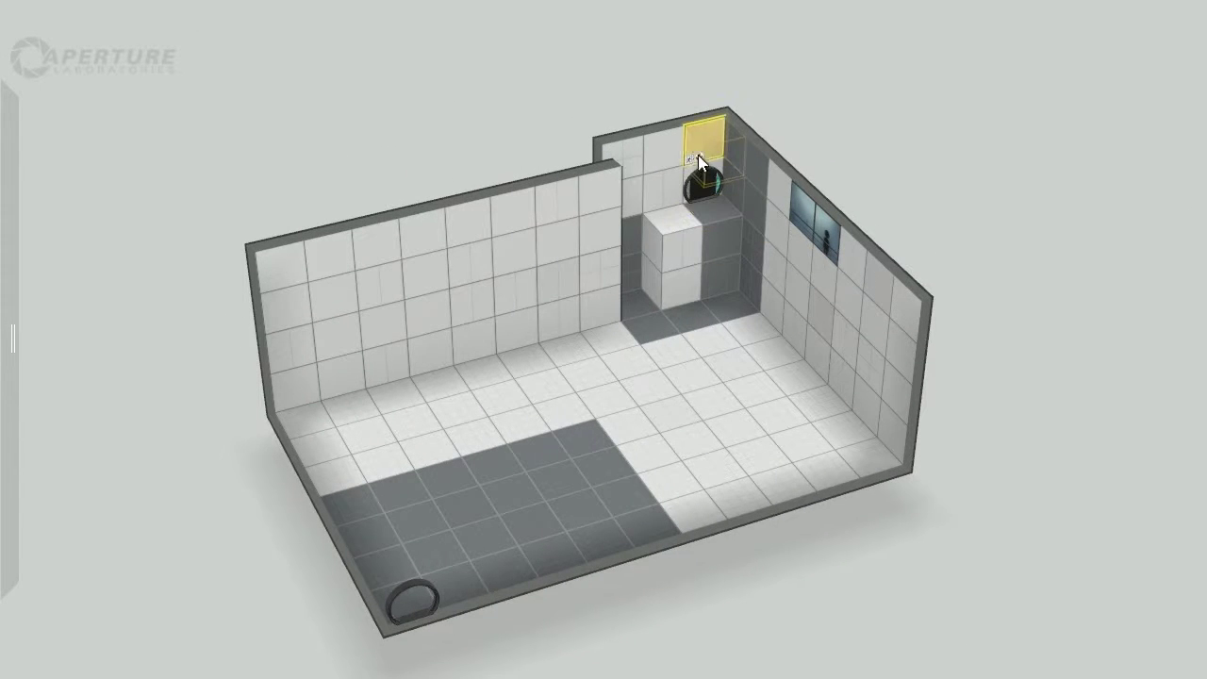
left_click(695, 171)
left_click(670, 180)
key("p")
left_click(659, 146)
key("p")
Step: Make the remaining light front and side faces of the exit platform non-portalable
left_click(670, 229)
key("p")
left_click(673, 287)
key("p")
left_click(654, 281)
key("p")
left_click(654, 251)
key("p")
Step: Make the alcove's remaining back-wall tiles and its short side wall facing the exit platform non-portalable
right_click_drag(656, 253, 534, 283)
left_click(769, 243)
key("p")
left_click(757, 221)
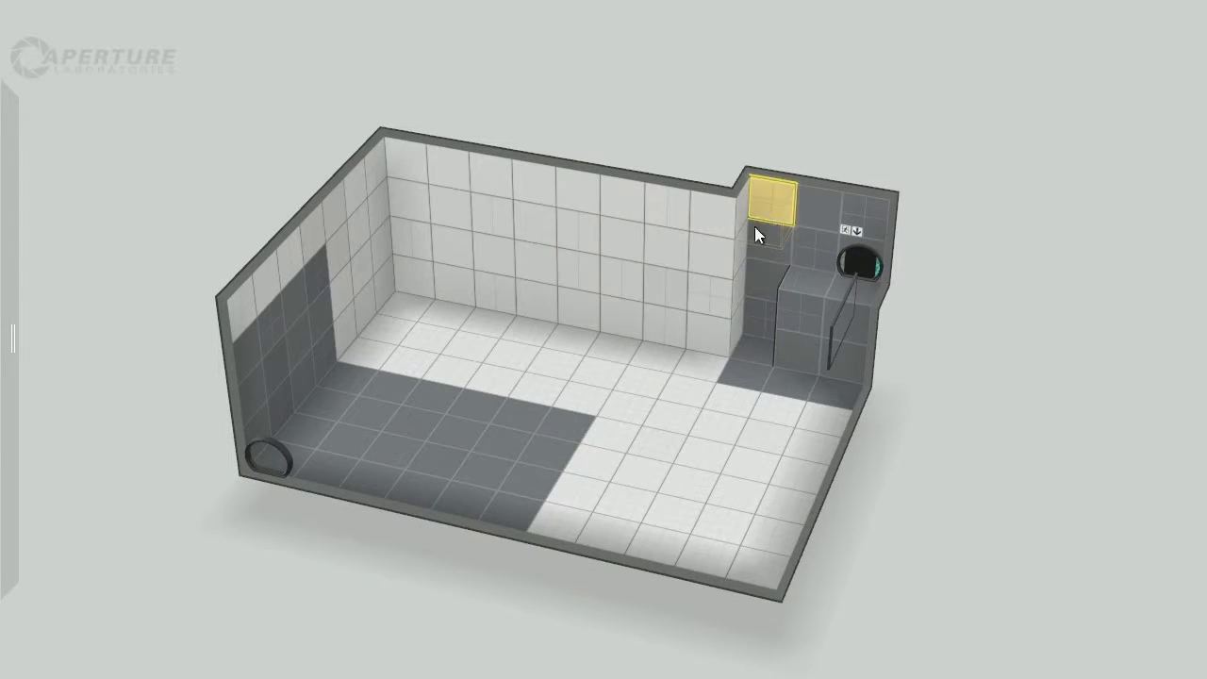
key("p")
left_click(739, 207)
key("p")
left_click(741, 249)
left_click(740, 293)
key("p")
left_click(743, 260)
key("p")
left_click(741, 322)
key("p")
Step: Make the dark floor area and the two dark wall sections around the entrance door portalable
right_click_drag(603, 370, 667, 375)
left_click_drag(560, 194, 873, 292)
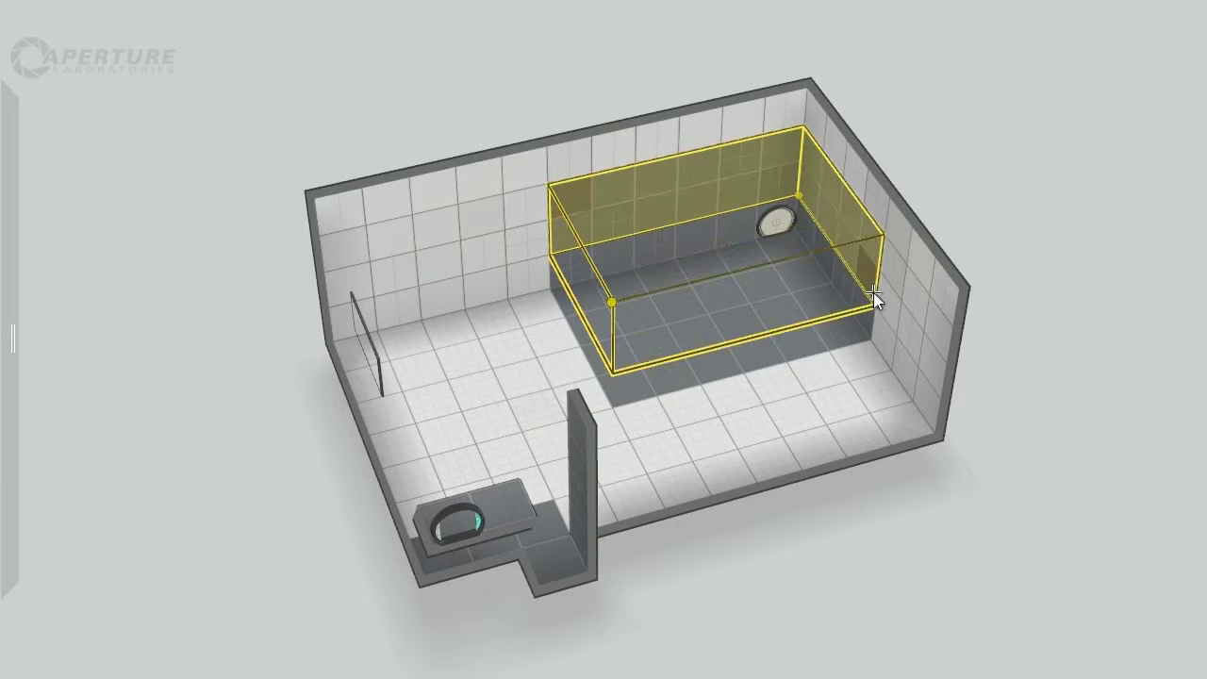
key("p")
left_click(833, 326)
left_click_drag(816, 339, 626, 390)
left_click_drag(577, 298, 809, 315)
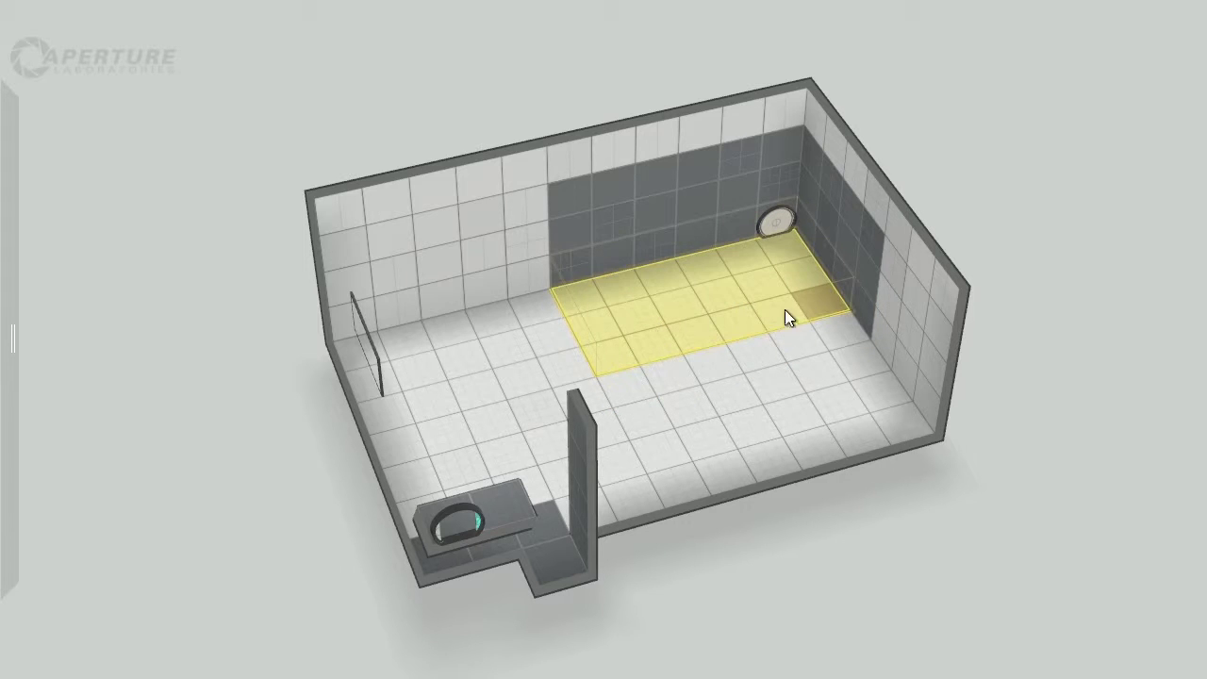
left_click_drag(560, 198, 775, 236)
key("p")
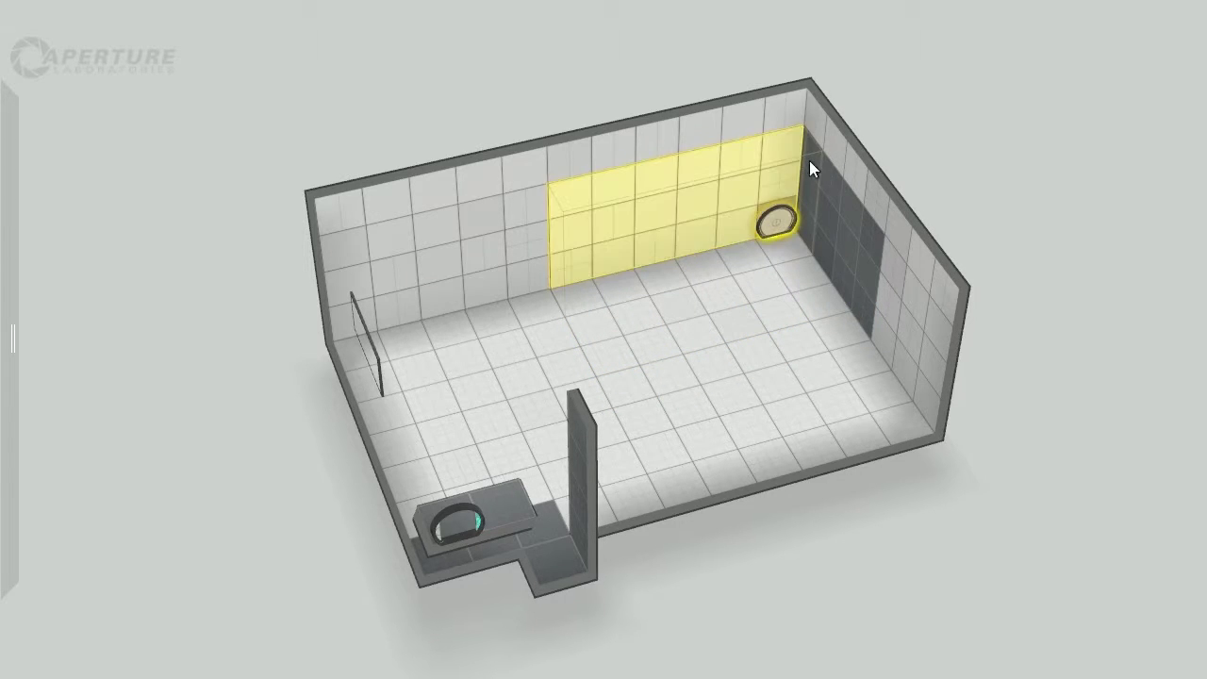
left_click_drag(809, 161, 869, 295)
key("p")
Step: Make a one-tile-wide border of floor tiles around the main room non-portalable
right_click_drag(1001, 289, 210, 518)
left_click(232, 331)
right_click_drag(232, 331, 283, 358)
left_click_drag(356, 206, 695, 210)
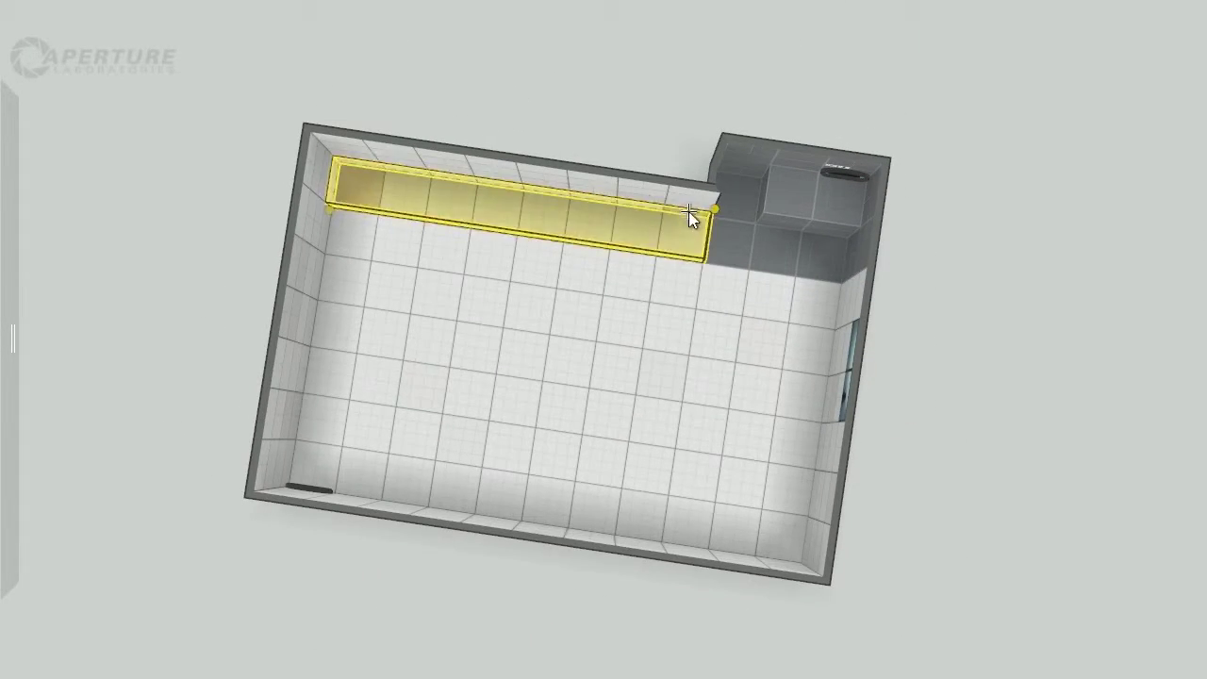
key("p")
left_click_drag(347, 234, 812, 481)
key("p")
key("p")
left_click_drag(801, 302, 794, 483)
key("p")
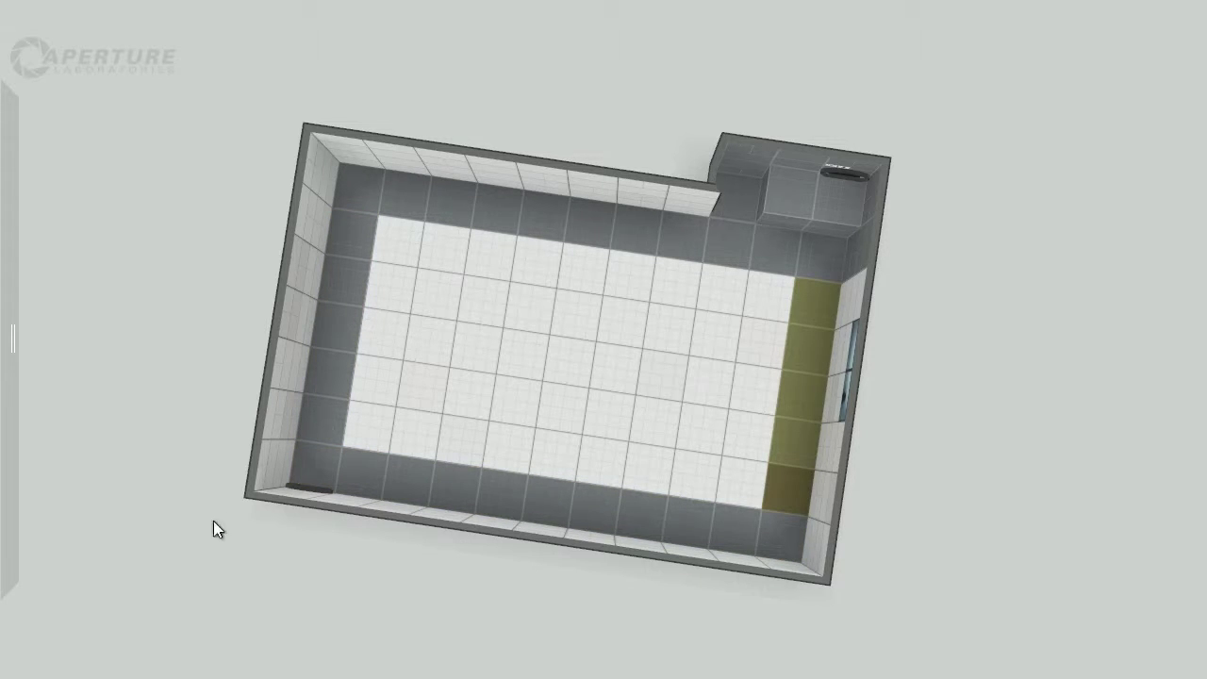
Step: Make the whole inner floor area within the dark border non-portalable
left_click_drag(160, 441, 86, 409)
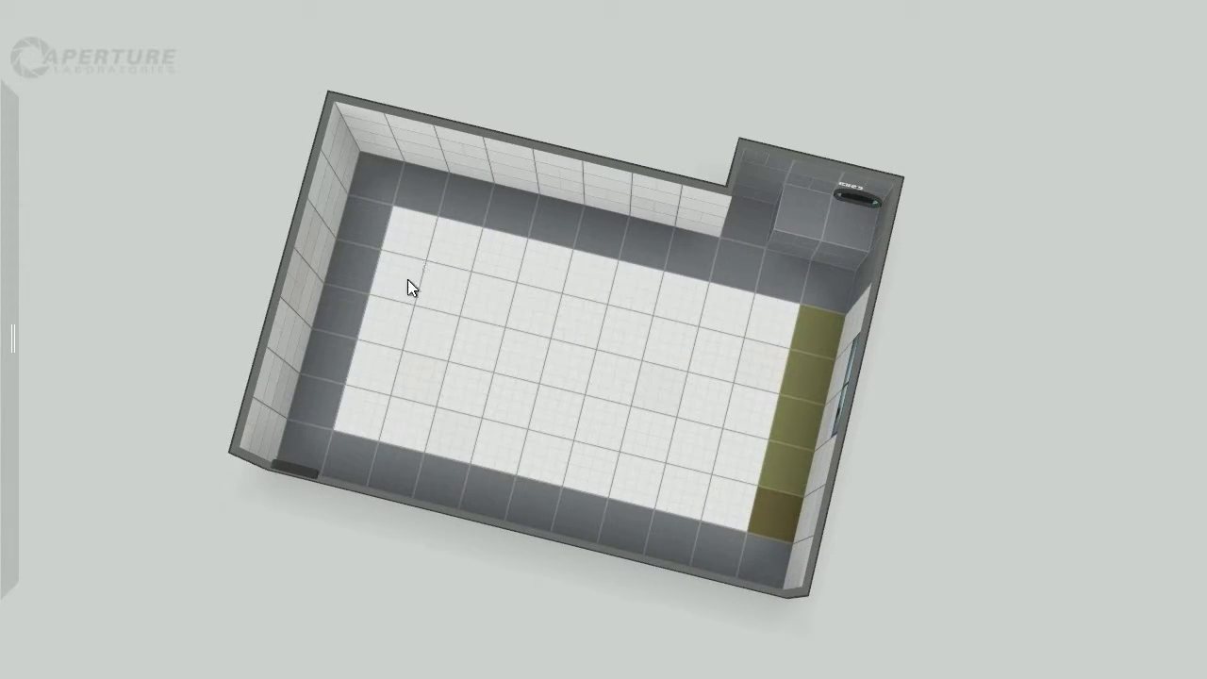
left_click(411, 232)
right_click_drag(377, 446, 367, 383)
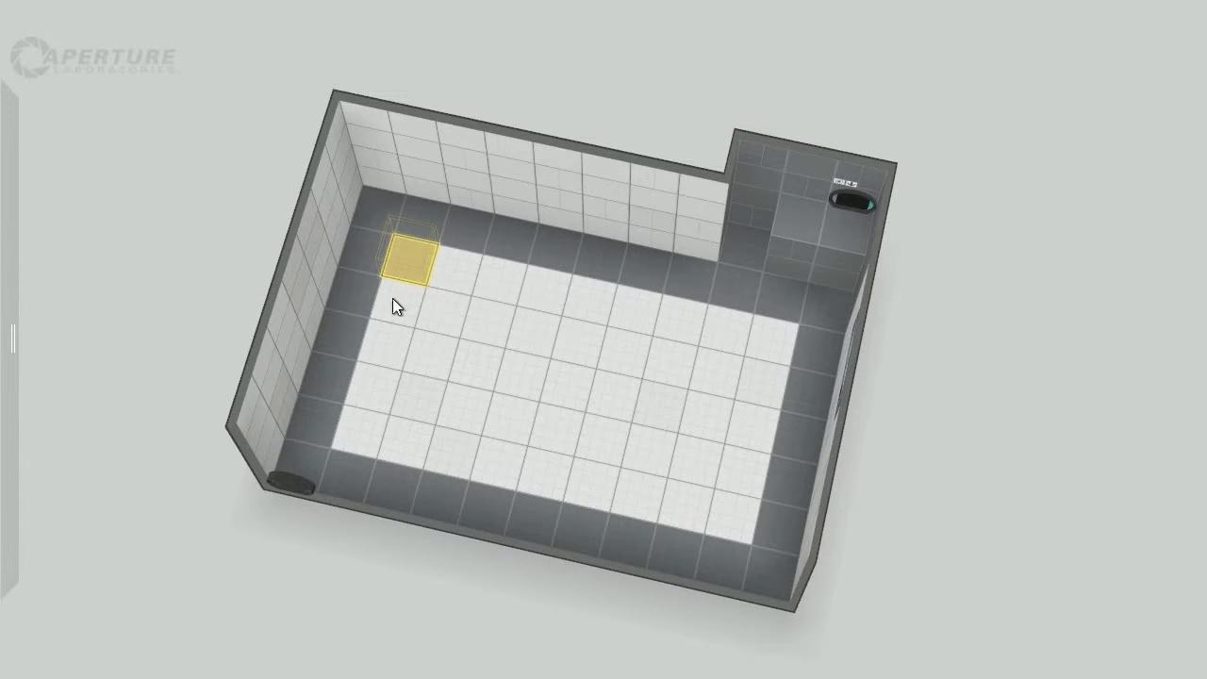
right_click_drag(366, 300, 366, 425)
left_click_drag(386, 288, 775, 465)
key("p")
Step: Make floor tiles portalable to form the bowl of a letter P: top row, right column and lower crossbar
left_click(343, 222)
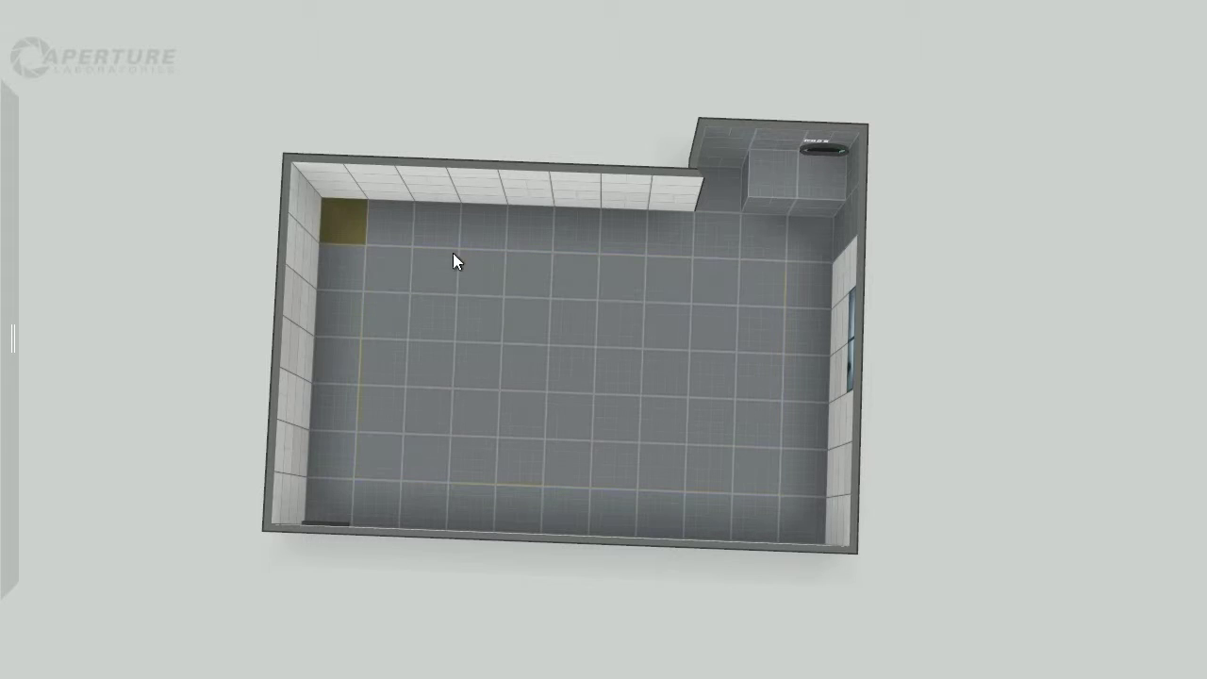
left_click_drag(341, 238, 385, 372)
key("p")
key("p")
left_click_drag(528, 274, 494, 281)
key("p")
left_click(477, 363)
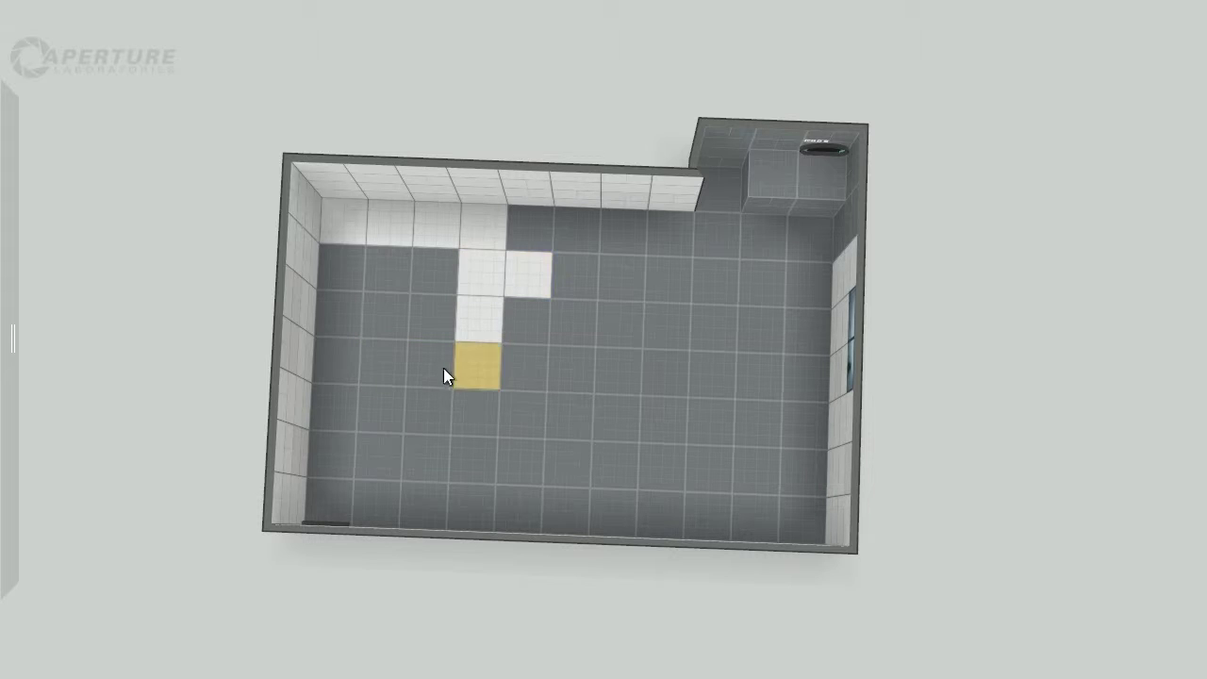
left_click(417, 369)
key("p")
left_click(381, 369)
key("p")
Step: Make the left floor column portalable as the letter P's stem and turn the stray tile beside its bowl non-portalable
left_click(328, 360)
left_click_drag(340, 264, 332, 500)
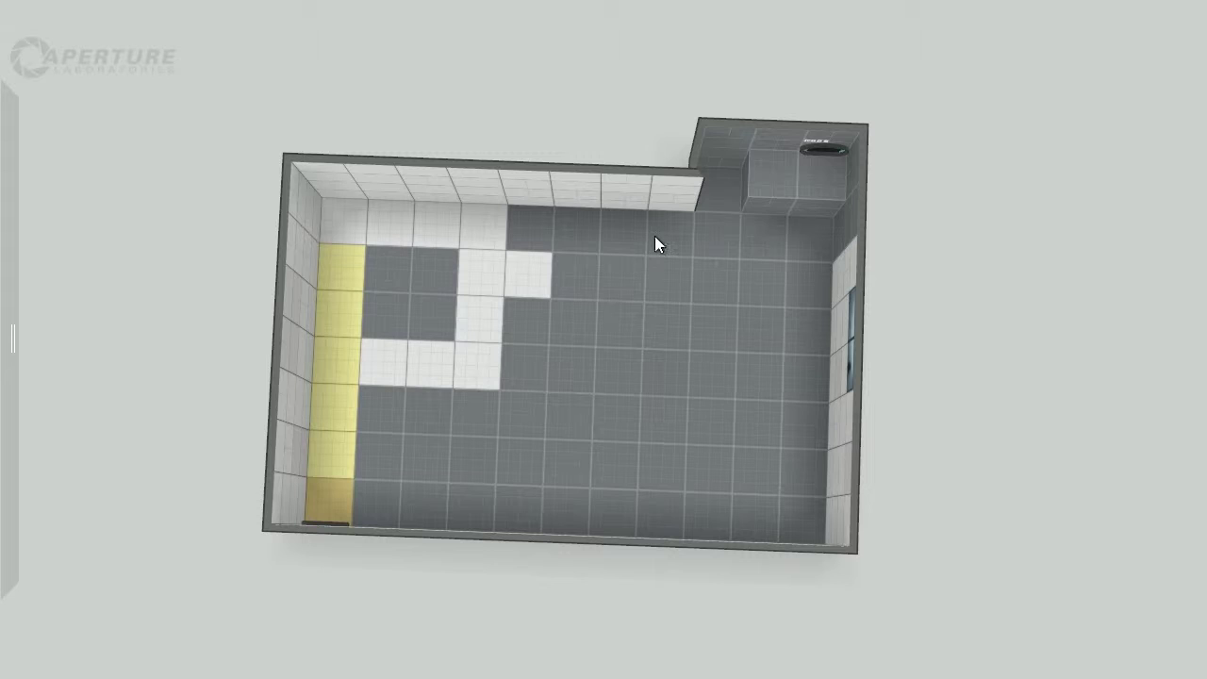
key("p")
left_click_drag(637, 241, 531, 241)
left_click(540, 262)
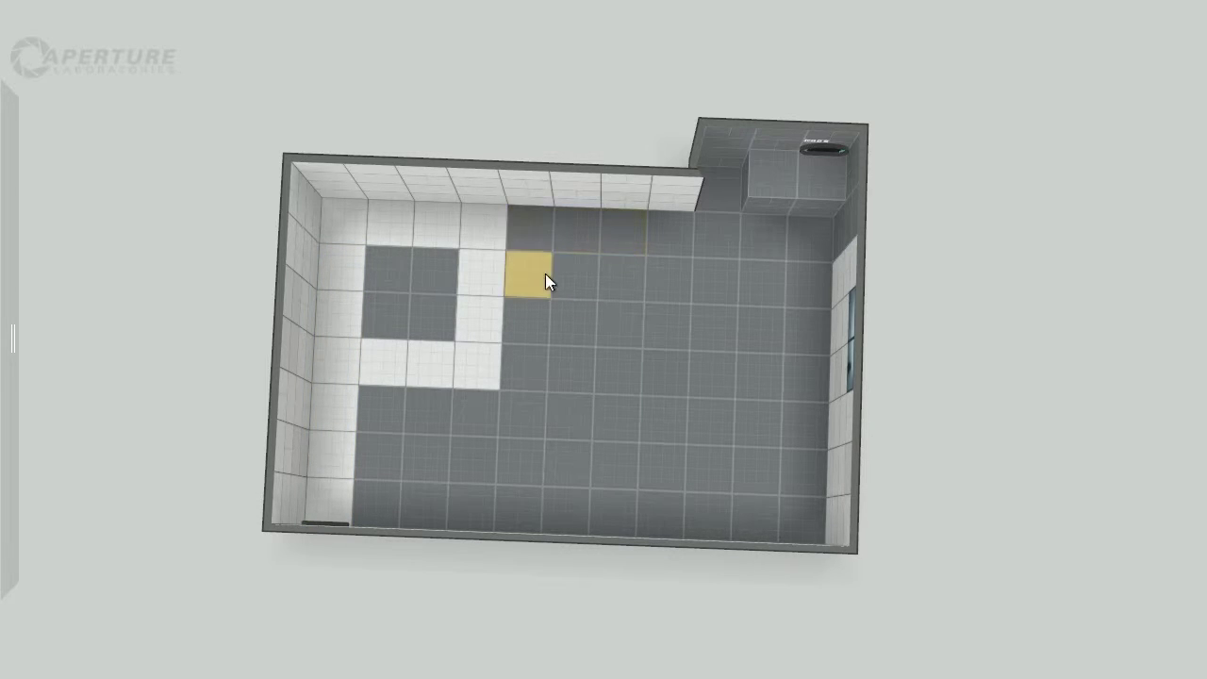
key("p")
left_click(539, 307)
Step: Make floor tiles portalable for the long left column, top row and lower right side of a letter G
mouse_move(488, 464)
right_mouse_down()
mouse_move(380, 350)
mouse_move(188, 304)
mouse_move(161, 369)
mouse_move(471, 461)
right_mouse_up()
left_click_drag(805, 247, 805, 431)
key("p")
key("p")
key("p")
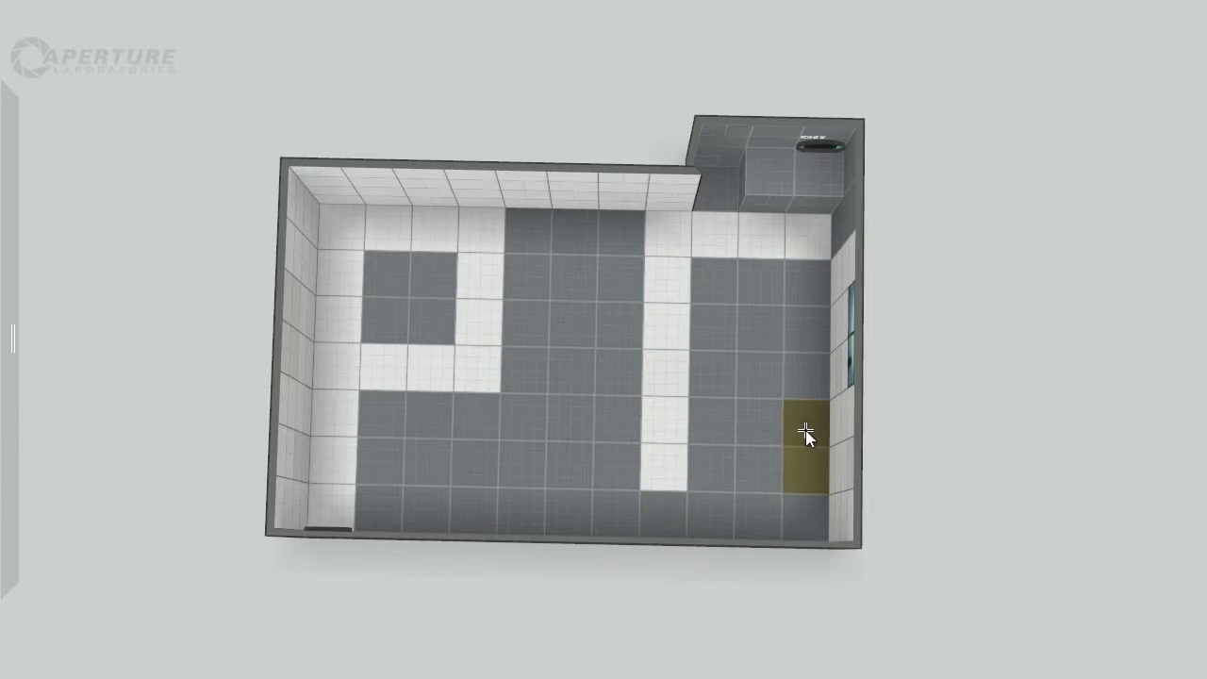
key("p")
Step: Complete the letter G by making its bottom row, inner bar tile and upper right tip portalable
left_click_drag(765, 522, 660, 518)
key("p")
left_click(790, 517)
key("p")
left_click(775, 429)
key("p")
left_click(805, 304)
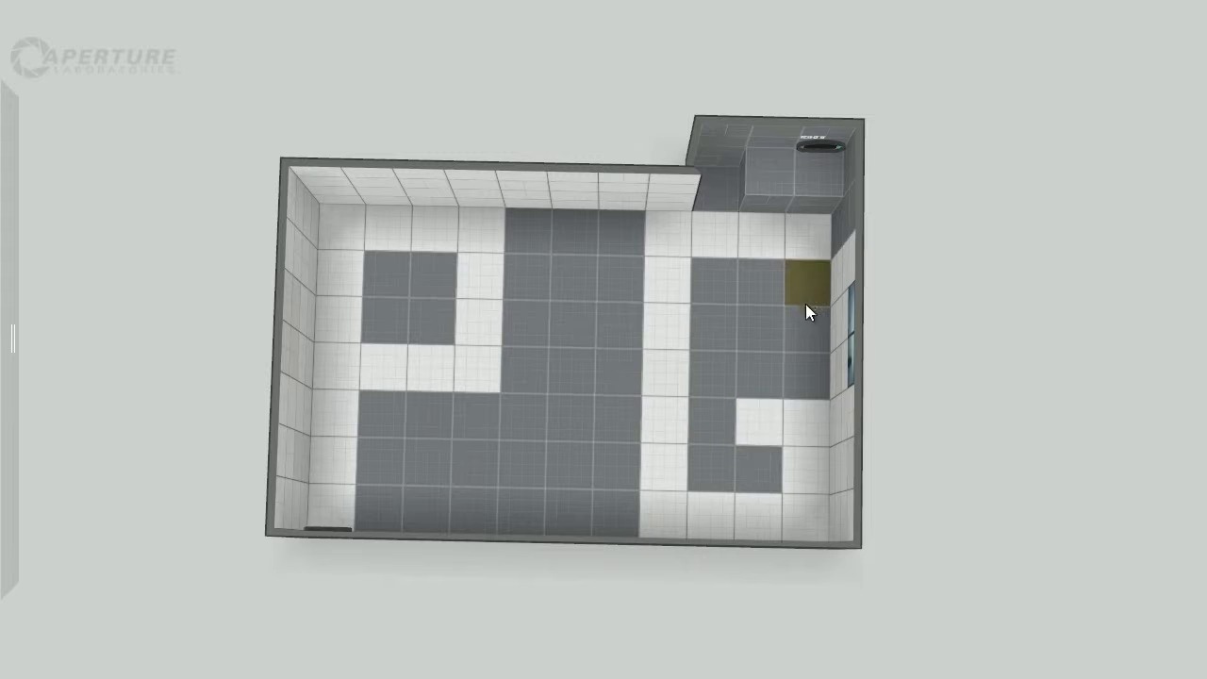
key("p")
left_click(436, 368)
left_click(521, 416)
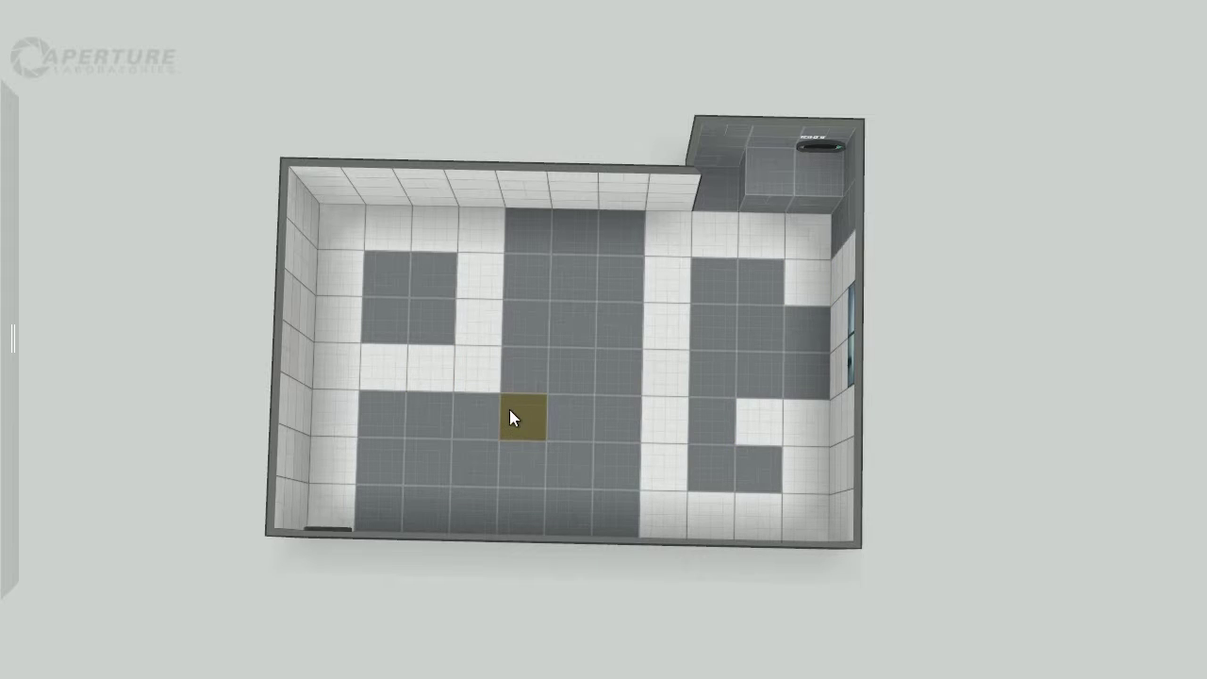
right_click_drag(451, 409, 445, 438)
mouse_move(3, 275)
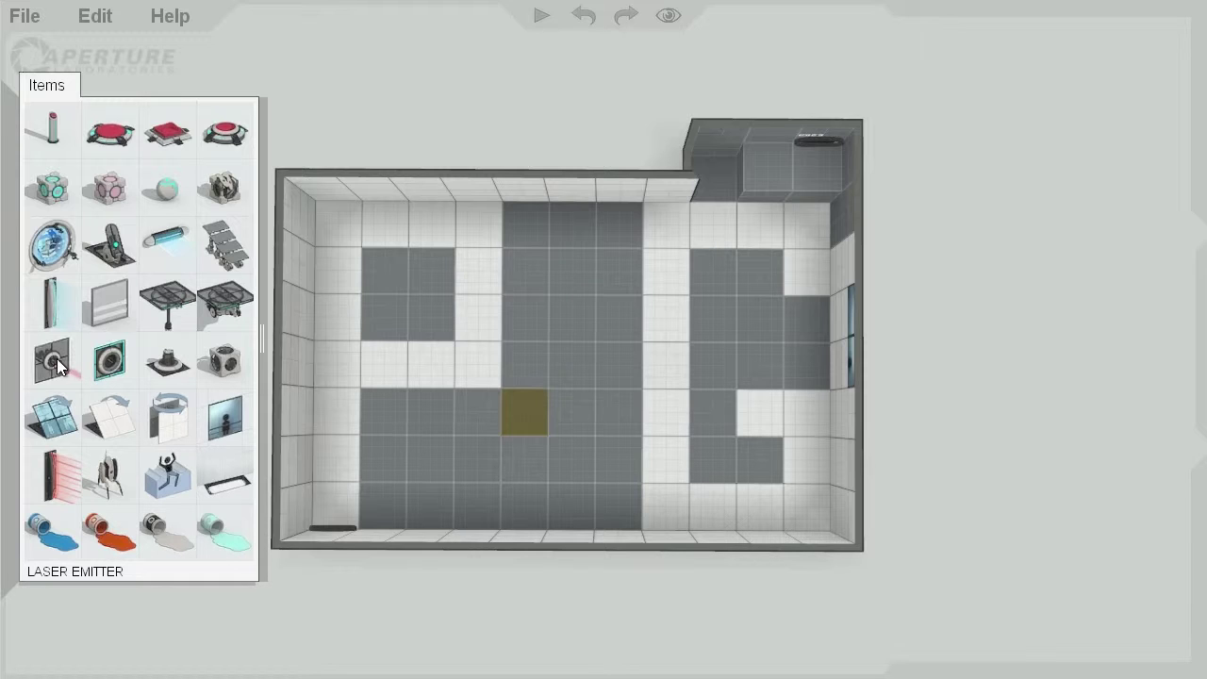
left_click_drag(57, 358, 521, 199)
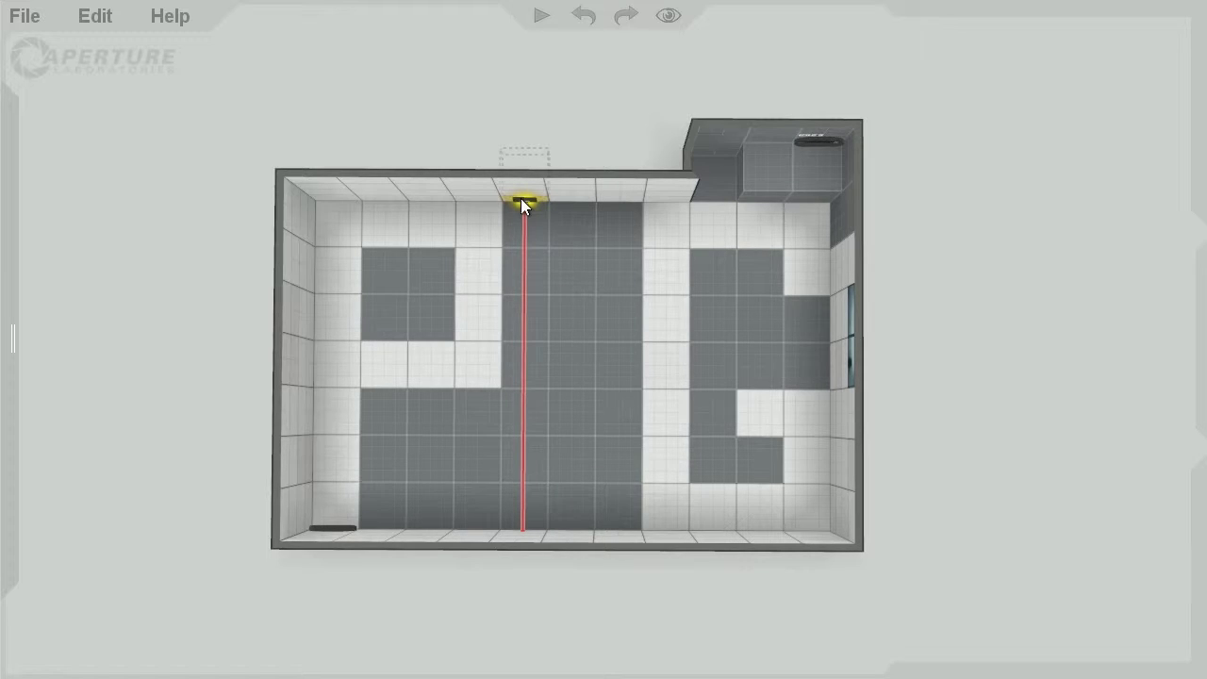
left_click_drag(522, 200, 364, 307)
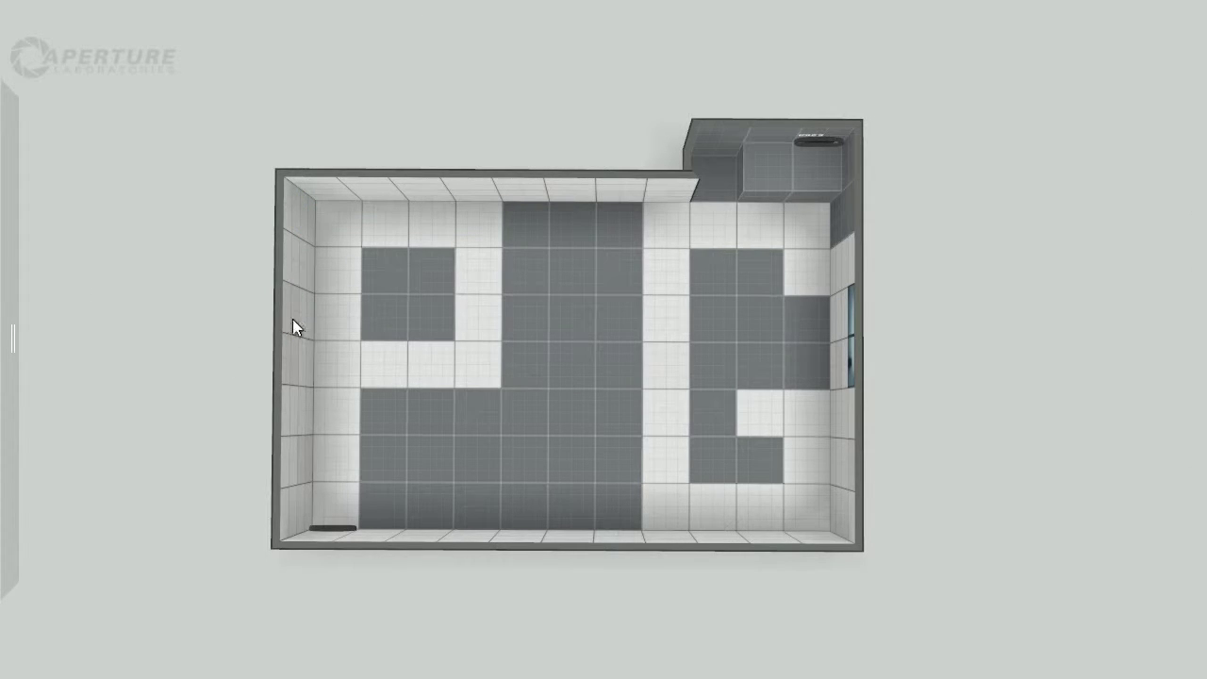
Step: Place a laser emitter low on the window wall near the alcove and a laser catcher at that wall's far end
mouse_move(4, 301)
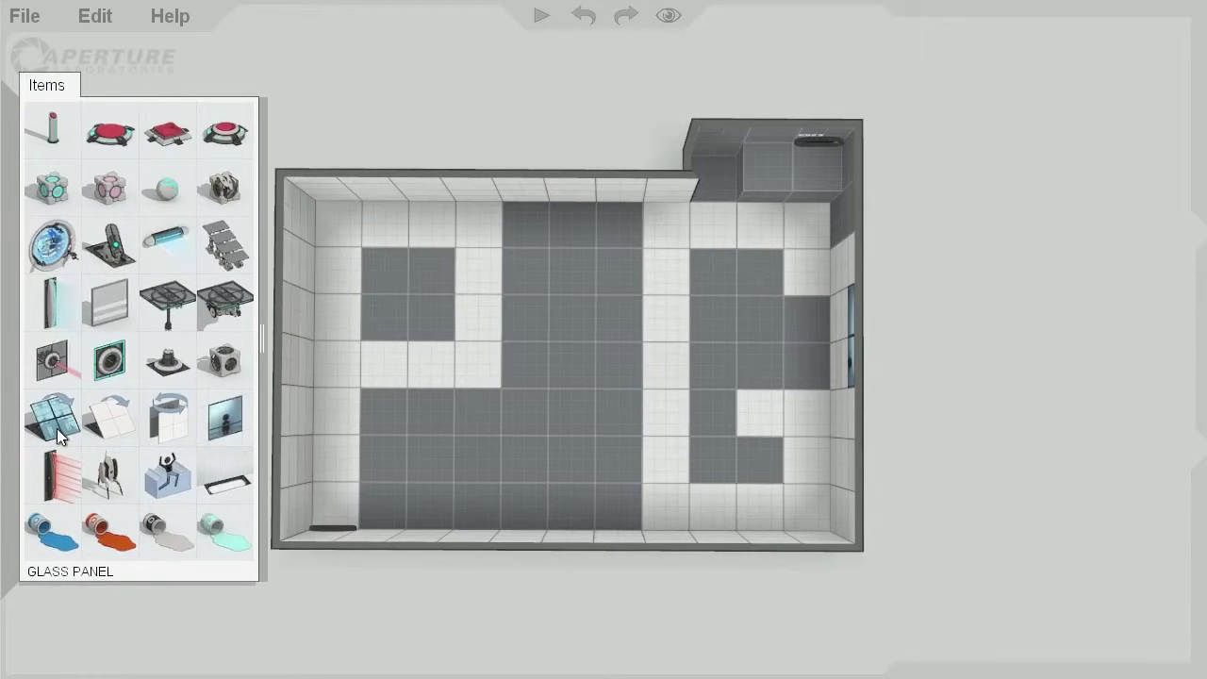
left_click_drag(39, 366, 831, 229)
right_click_drag(136, 360, 37, 359)
mouse_move(38, 358)
left_click_drag(104, 368, 823, 548)
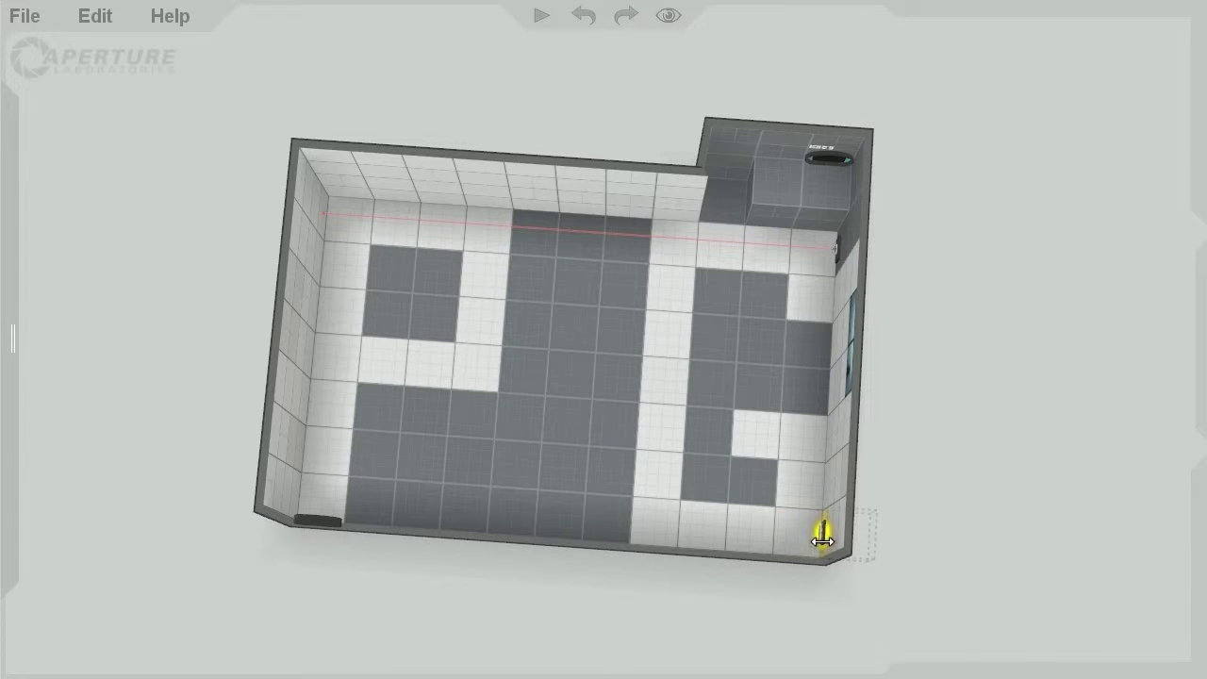
Step: Place a piston platform on the alcove floor tile beside the exit platform and set its travel to the platform's height
right_click_drag(131, 420, 37, 557)
mouse_move(27, 463)
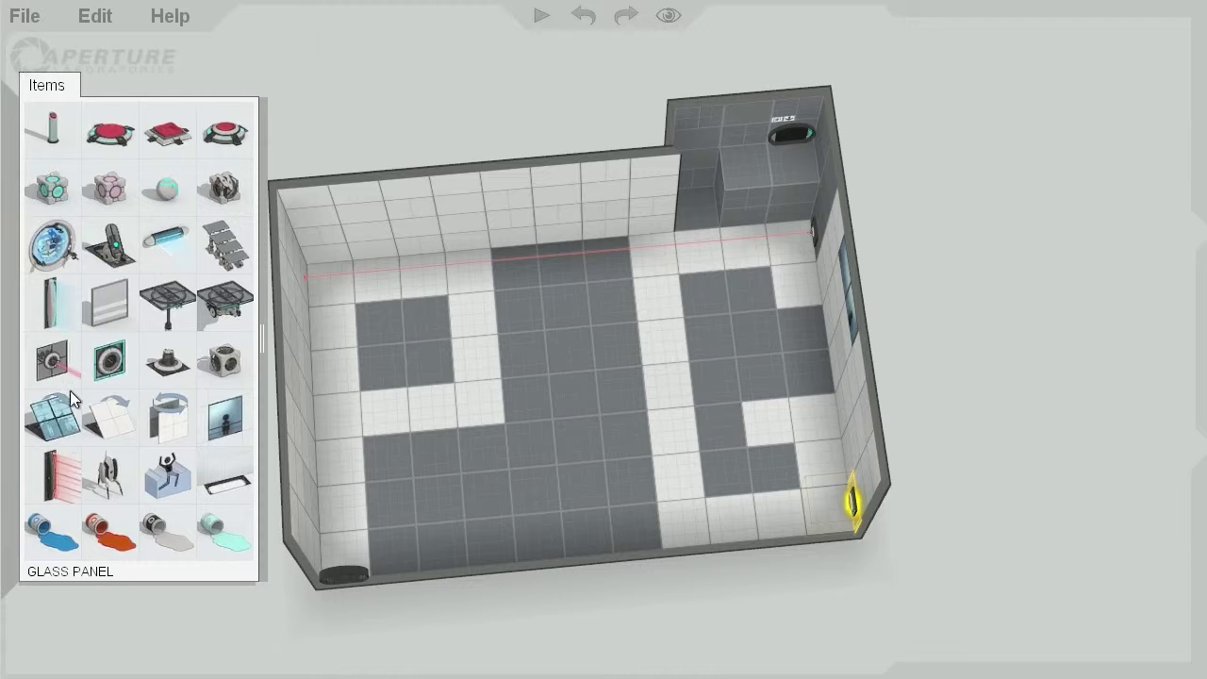
left_click_drag(162, 313, 680, 264)
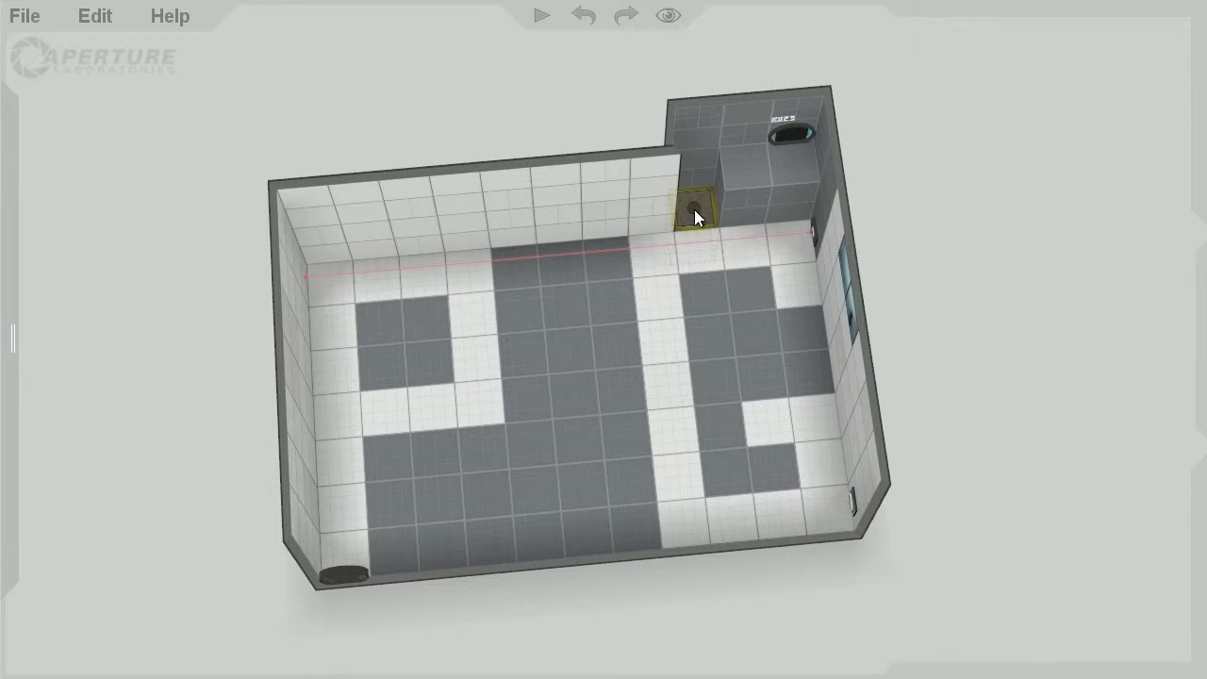
right_click_drag(654, 251, 586, 113)
left_click_drag(726, 208, 724, 255)
right_click_drag(592, 253, 521, 224)
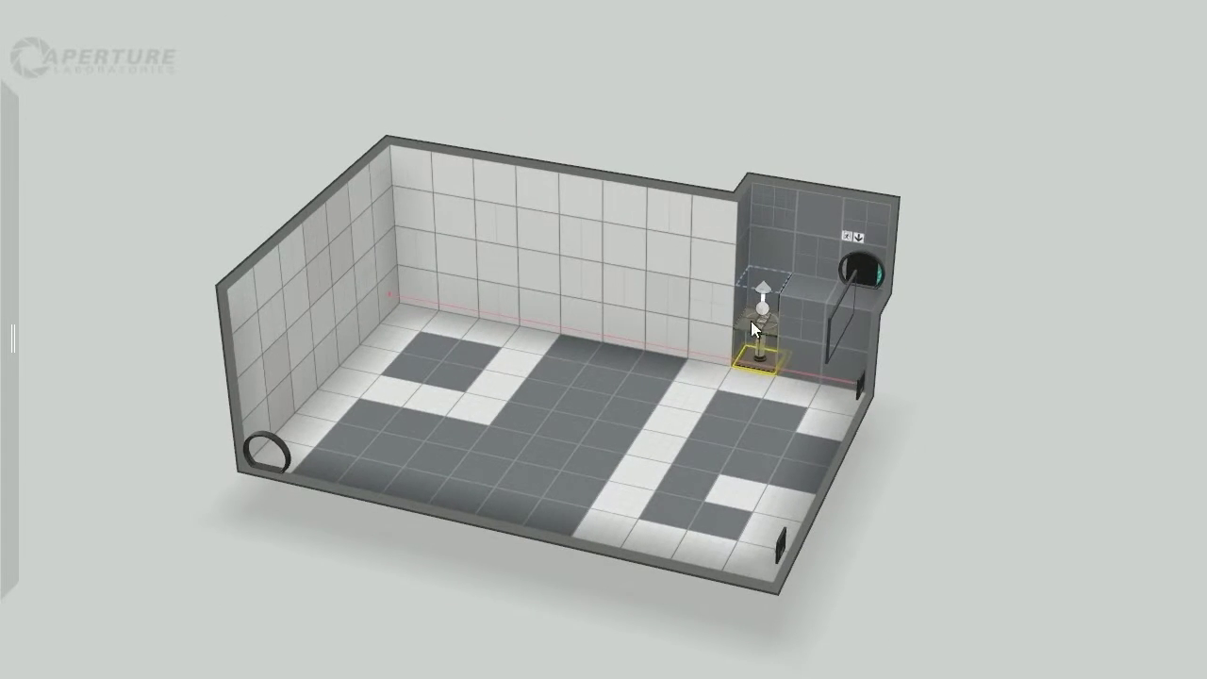
Step: Connect the piston platform to the laser catcher on the window wall
right_click_drag(574, 277, 689, 345)
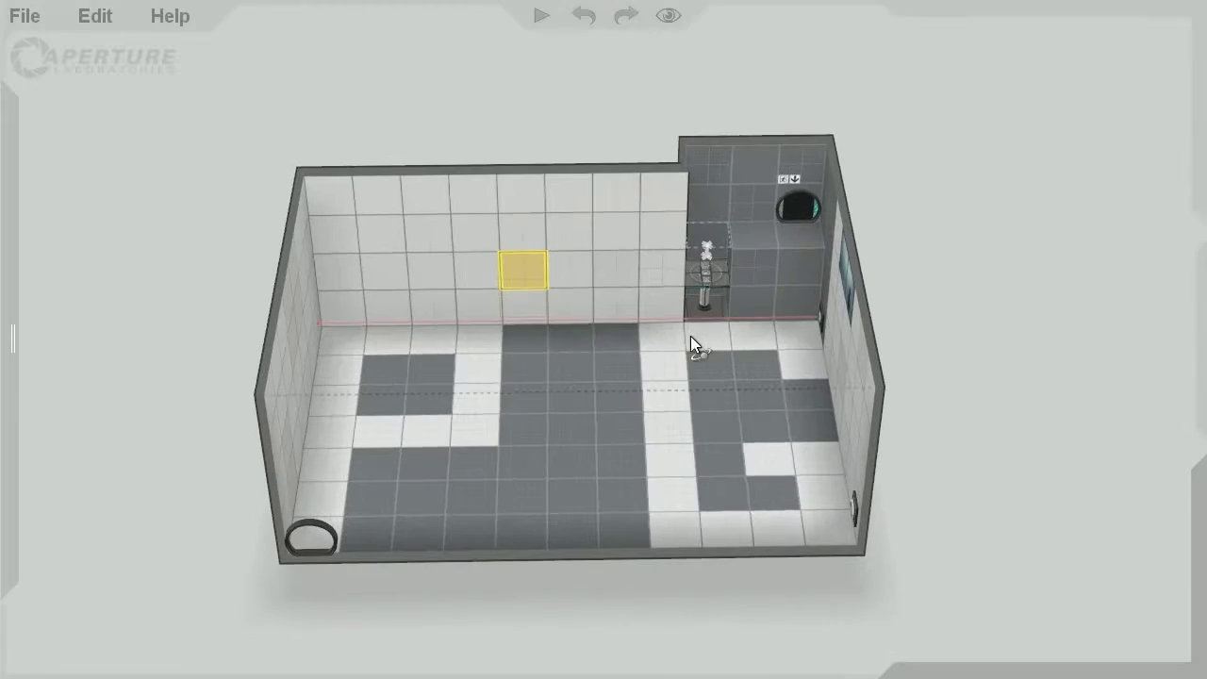
right_click_drag(566, 300, 543, 255)
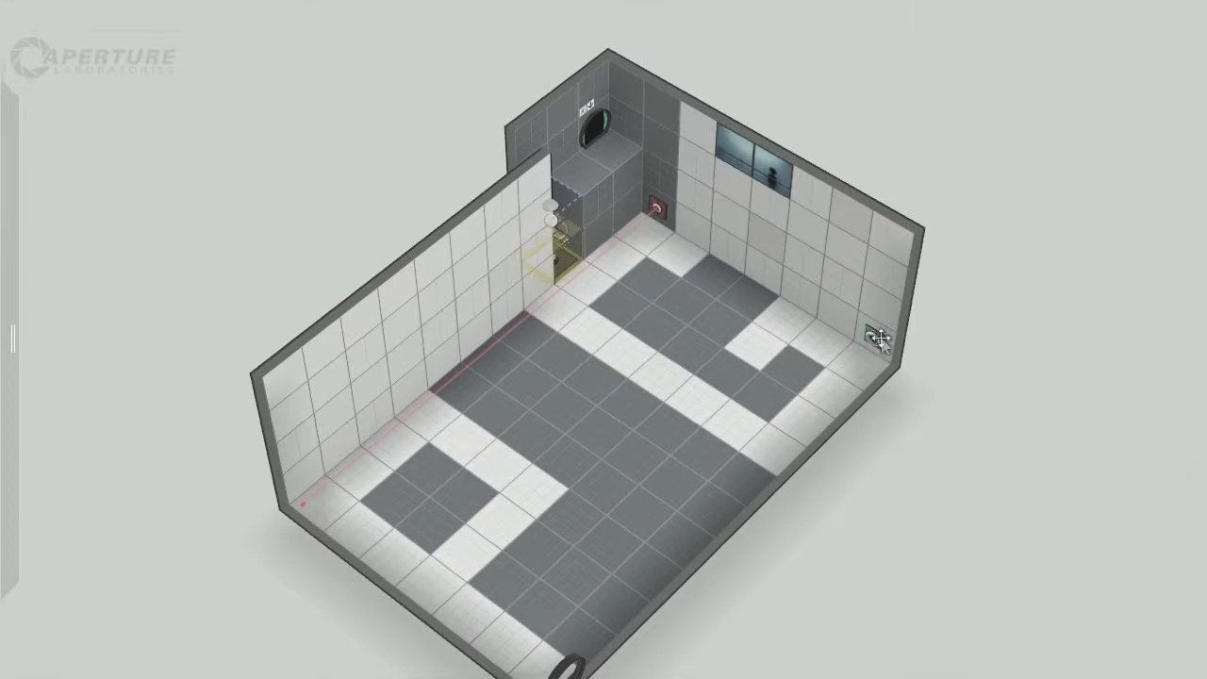
right_click(565, 241)
left_click(587, 275)
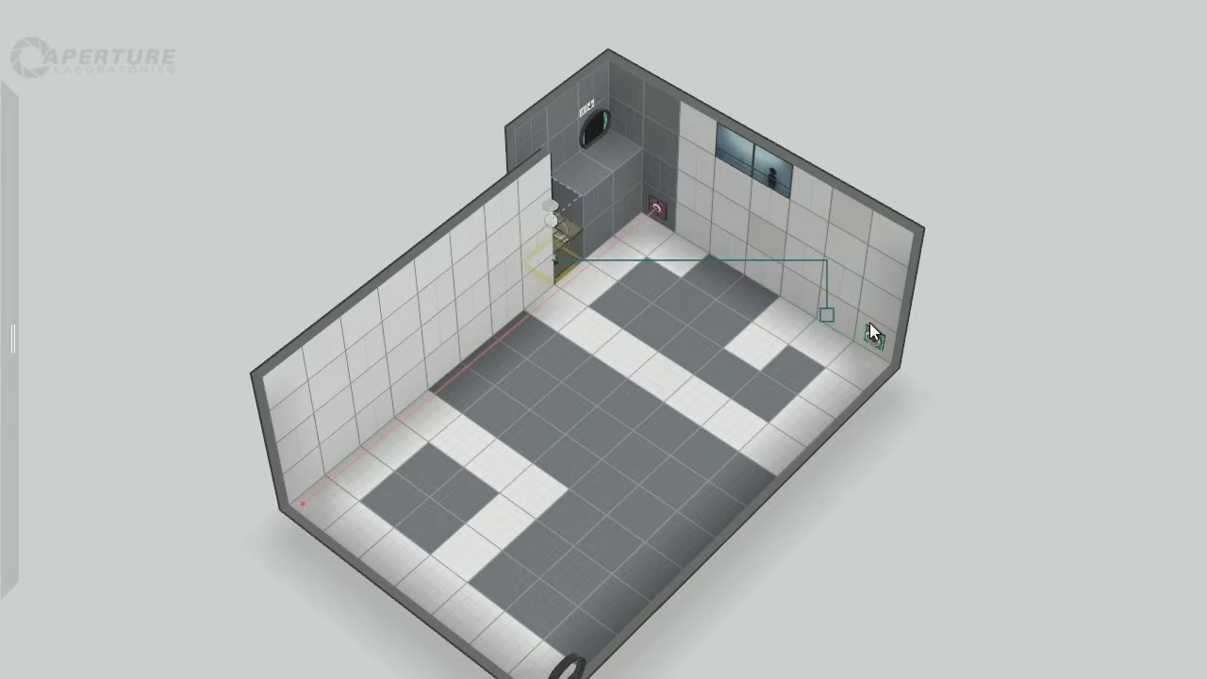
left_click(871, 339)
Step: Place a reflection cube on the light strip beside the dark two-by-two patch and recess its dropper one tile into the ceiling
right_click_drag(566, 368, 745, 413)
right_click_drag(565, 382, 476, 454)
mouse_move(13, 311)
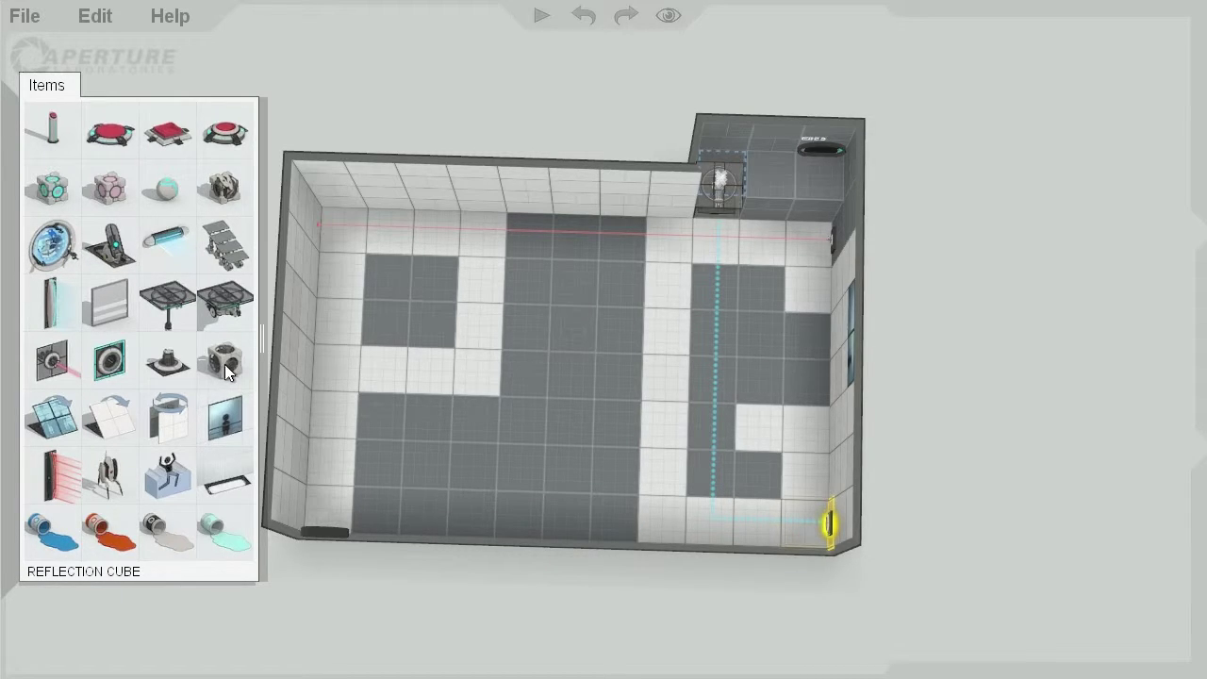
left_click_drag(226, 371, 472, 325)
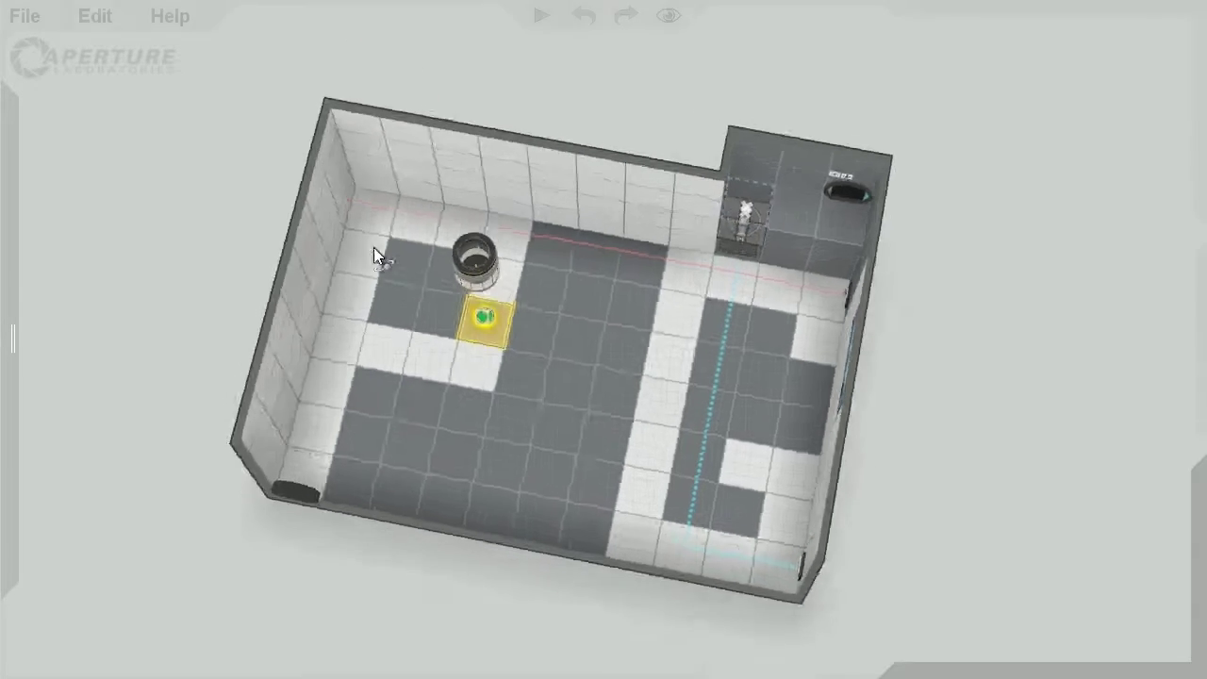
left_click(517, 206)
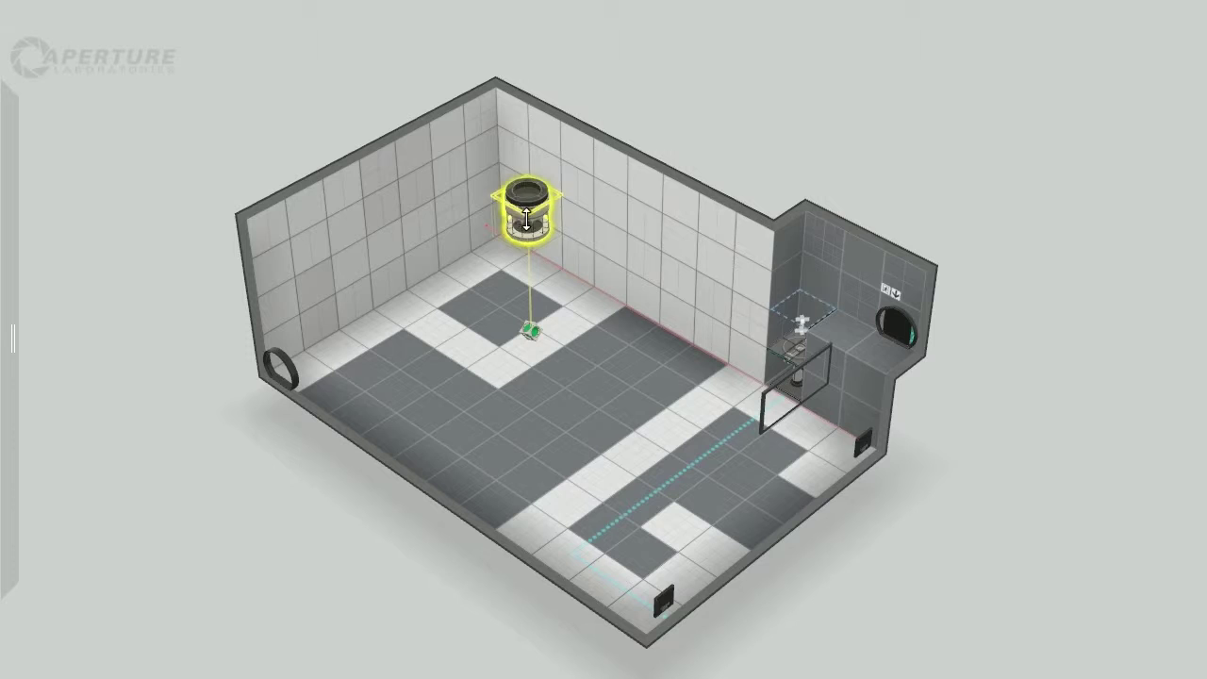
left_click(462, 344)
mouse_move(479, 343)
right_mouse_down()
mouse_move(367, 264)
mouse_move(322, 165)
mouse_move(509, 387)
mouse_move(487, 360)
right_mouse_up()
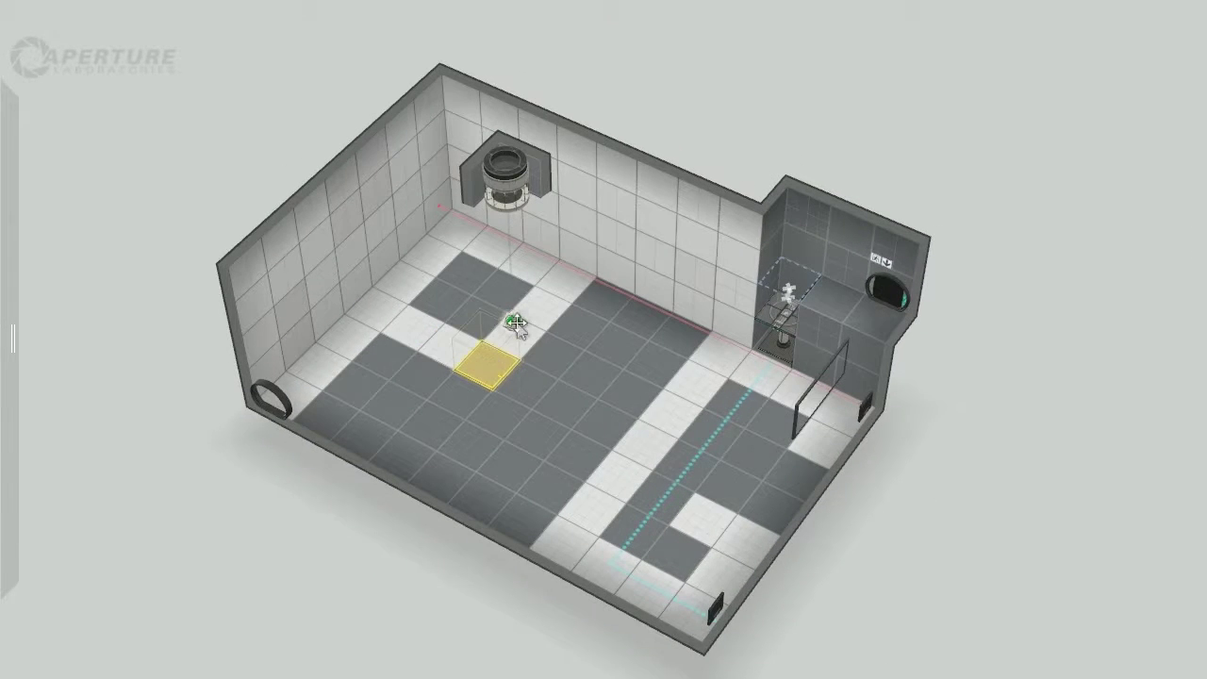
Step: Check the cube type options of the reflection cube's dropper
left_click(515, 322)
left_click(510, 157)
right_click(501, 176)
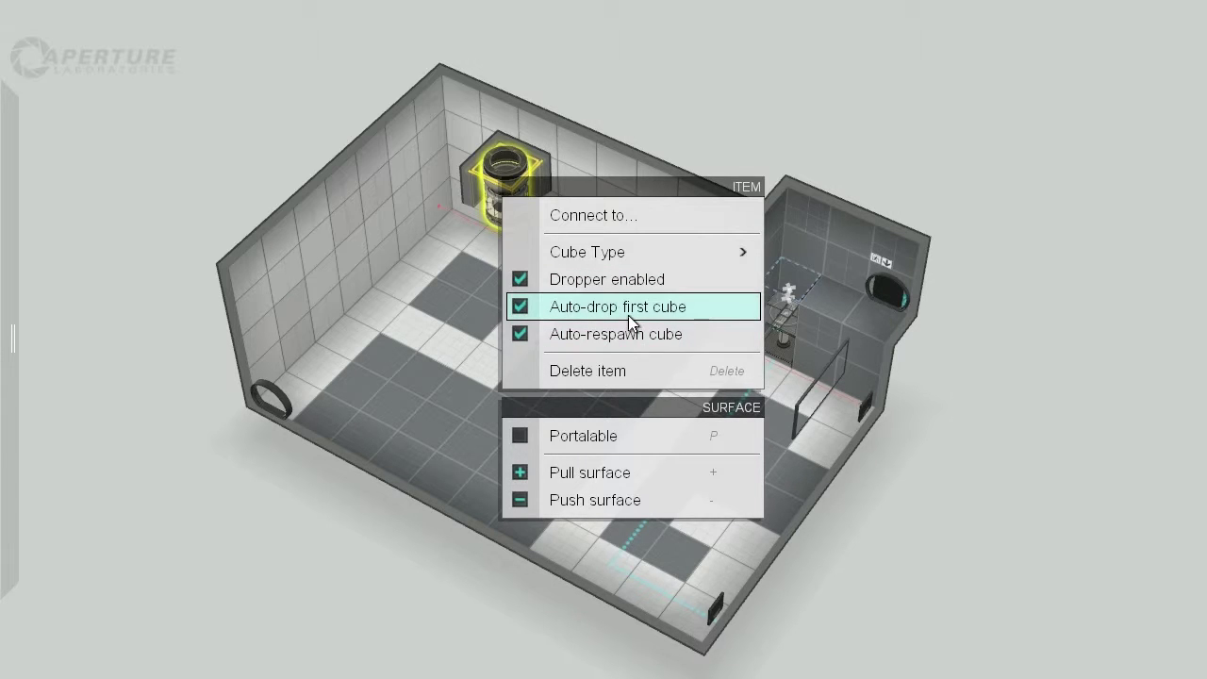
mouse_move(620, 247)
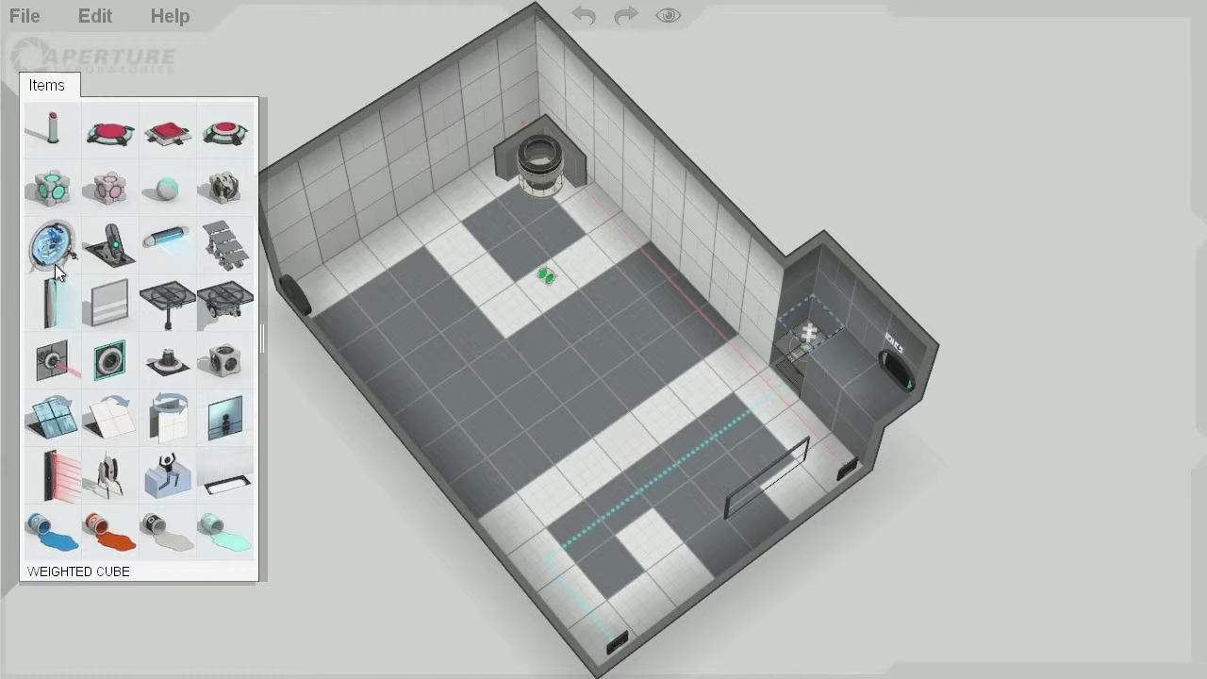
Step: Place a second reflection cube on the long light strip near the alcove and recess its dropper into the ceiling
left_click_drag(222, 364, 481, 255)
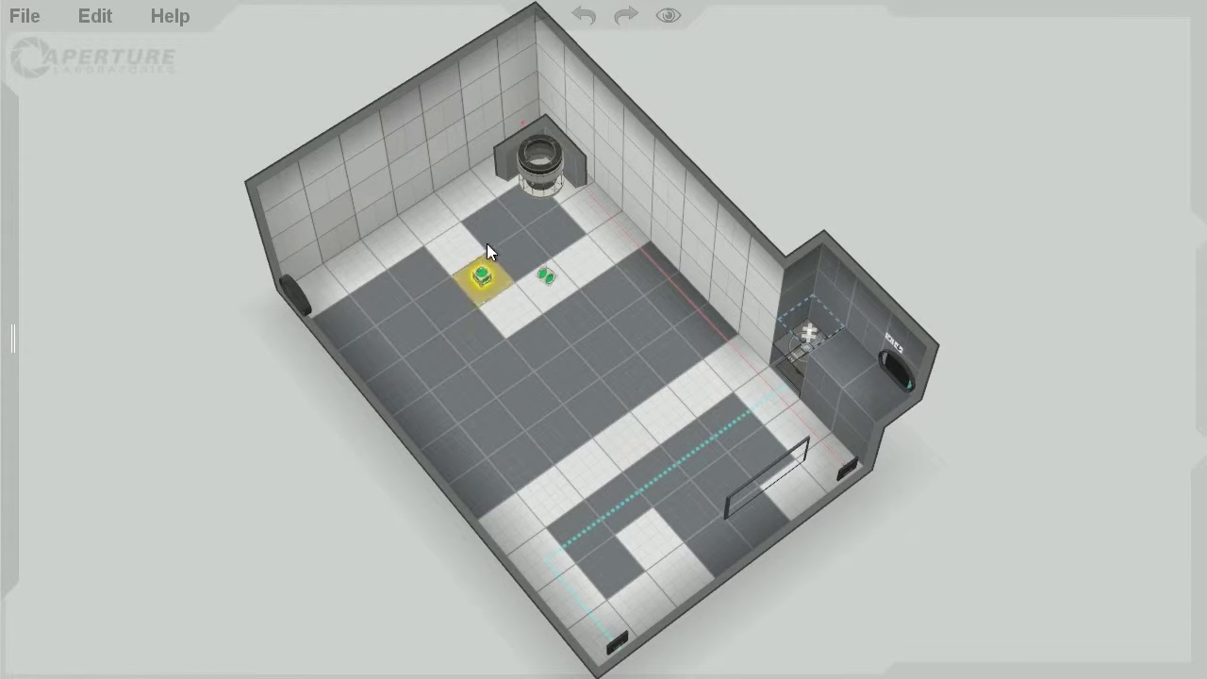
middle_click_drag(513, 298, 57, 375)
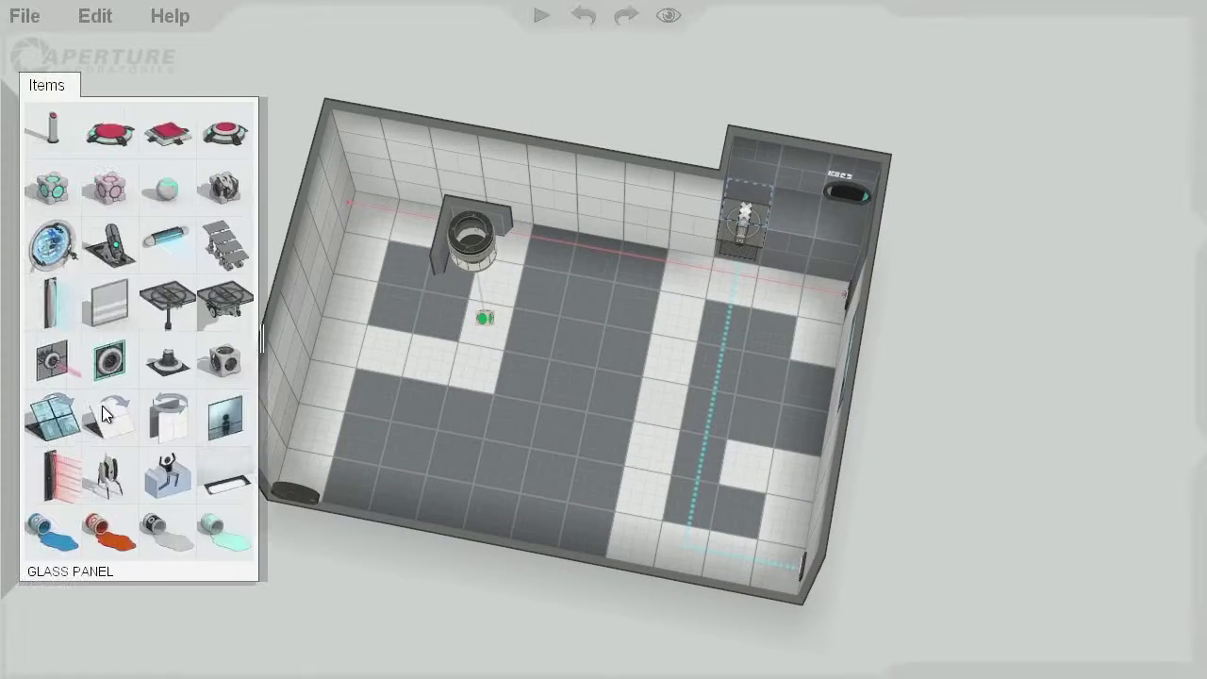
left_click_drag(219, 366, 692, 373)
middle_click_drag(613, 379, 608, 238)
left_click(672, 249)
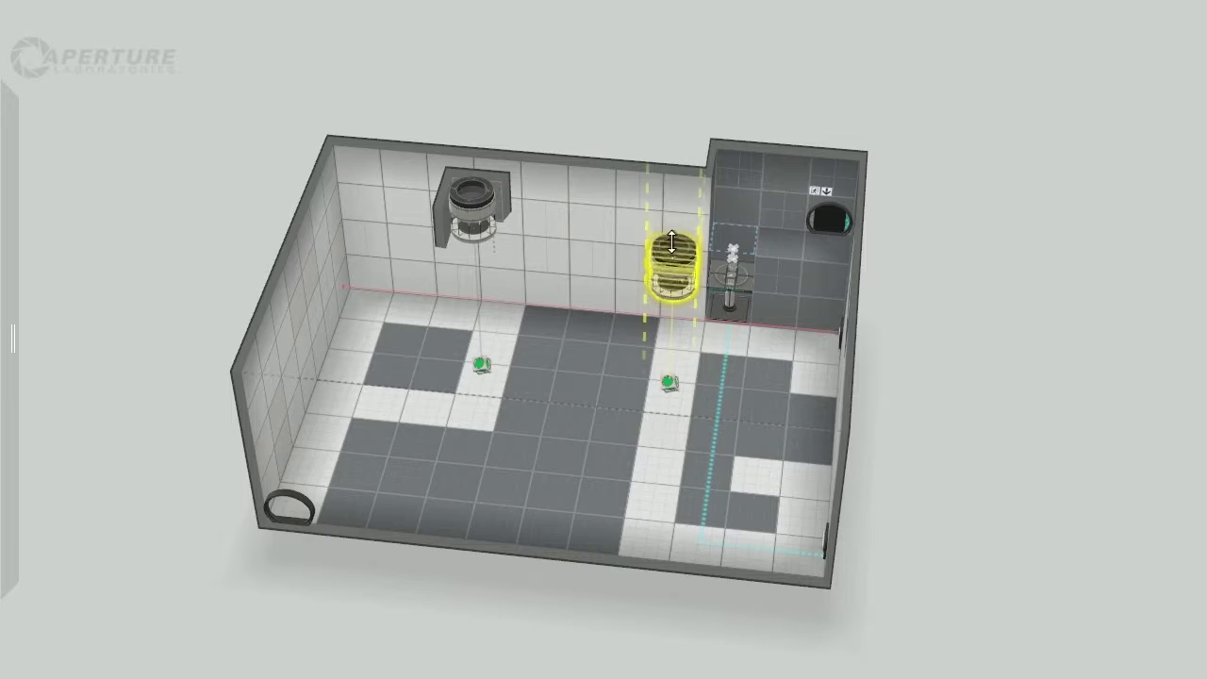
Step: Build and play the puzzle and enter the test chamber
middle_click_drag(509, 288, 463, 440)
middle_click_drag(167, 370, 483, 252)
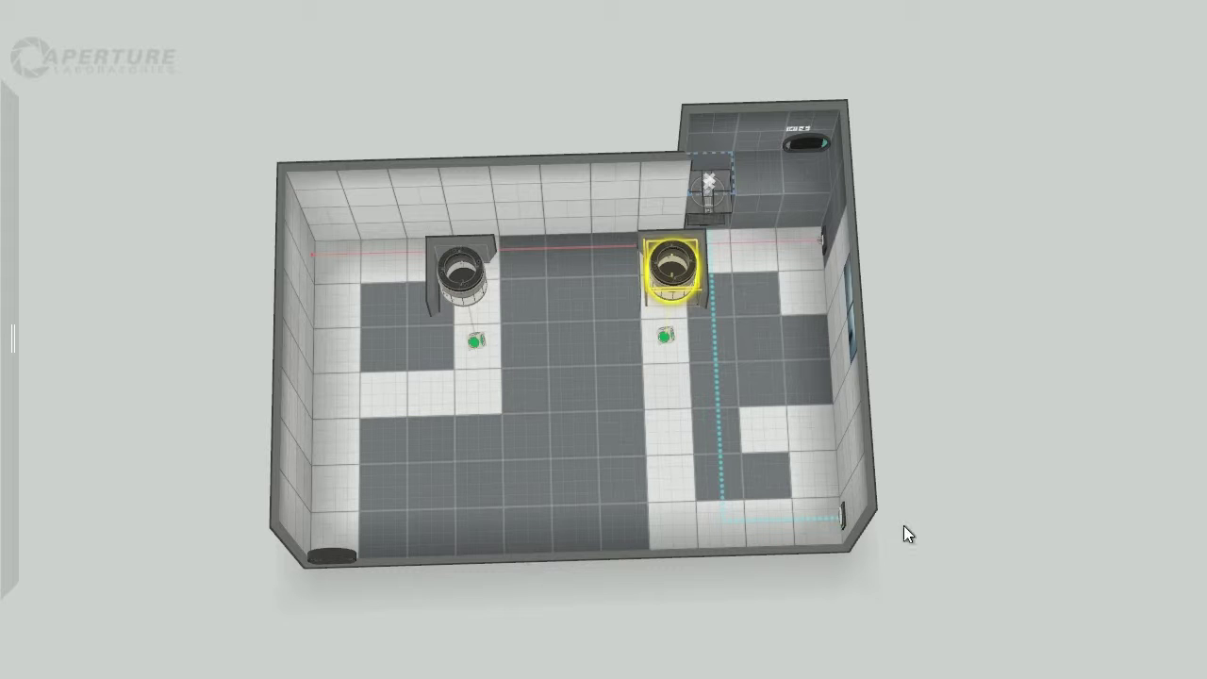
middle_click_drag(657, 422, 518, 189)
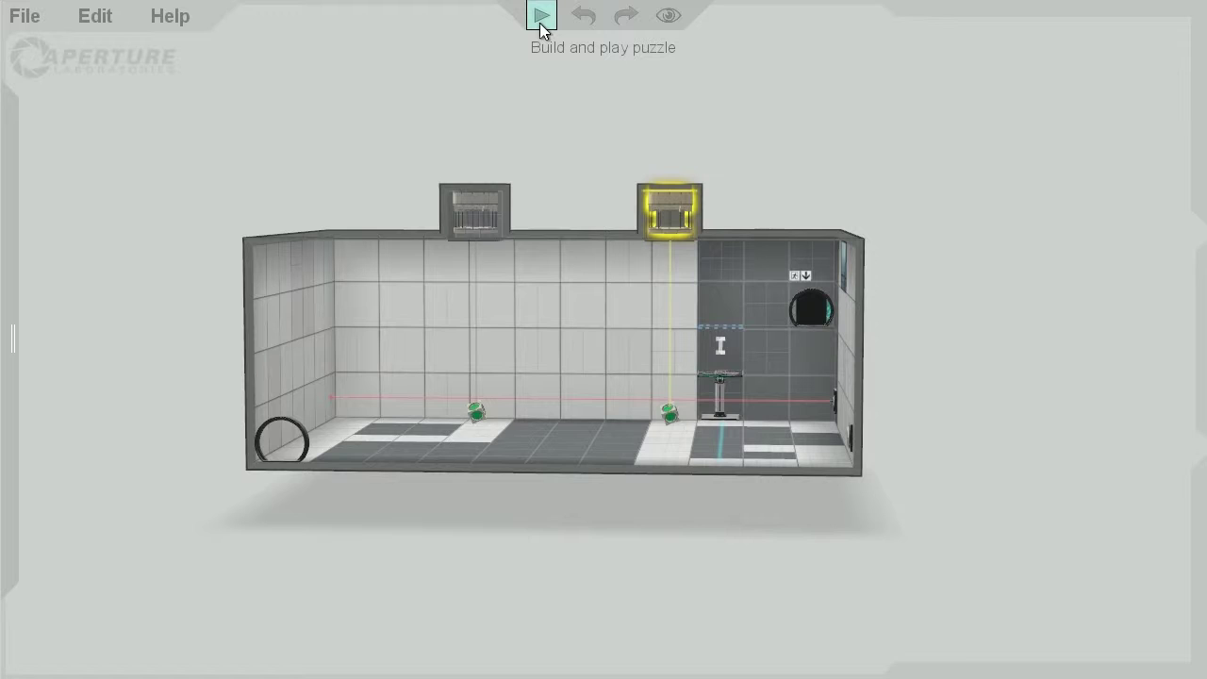
left_click(541, 17)
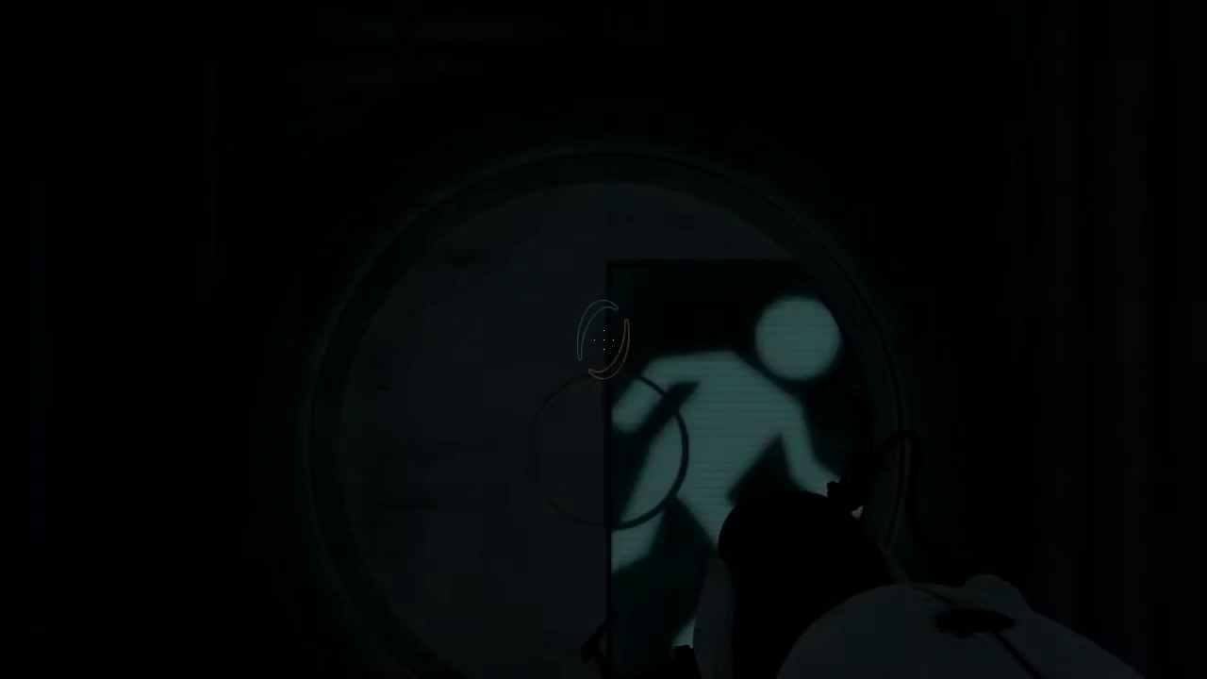
key("w")
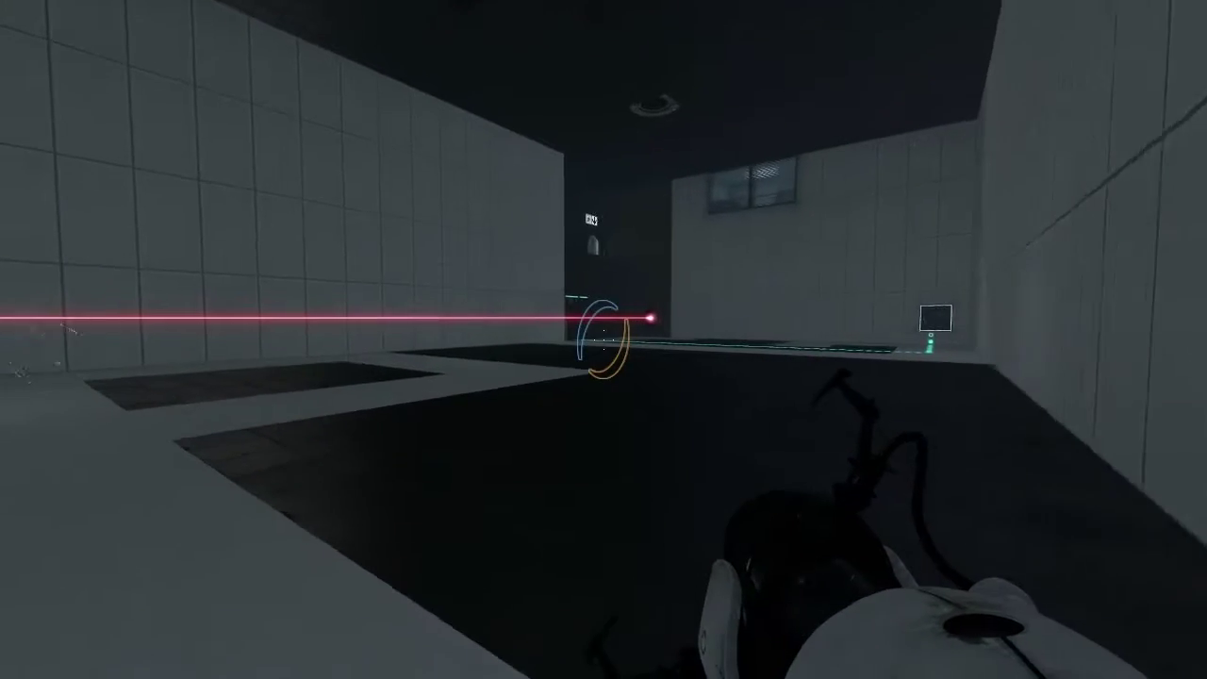
Step: Walk to the reflection cube beside the dark two-by-two patch and pick it up
key("w")
key("w")
key("w")
key("w")
key("e")
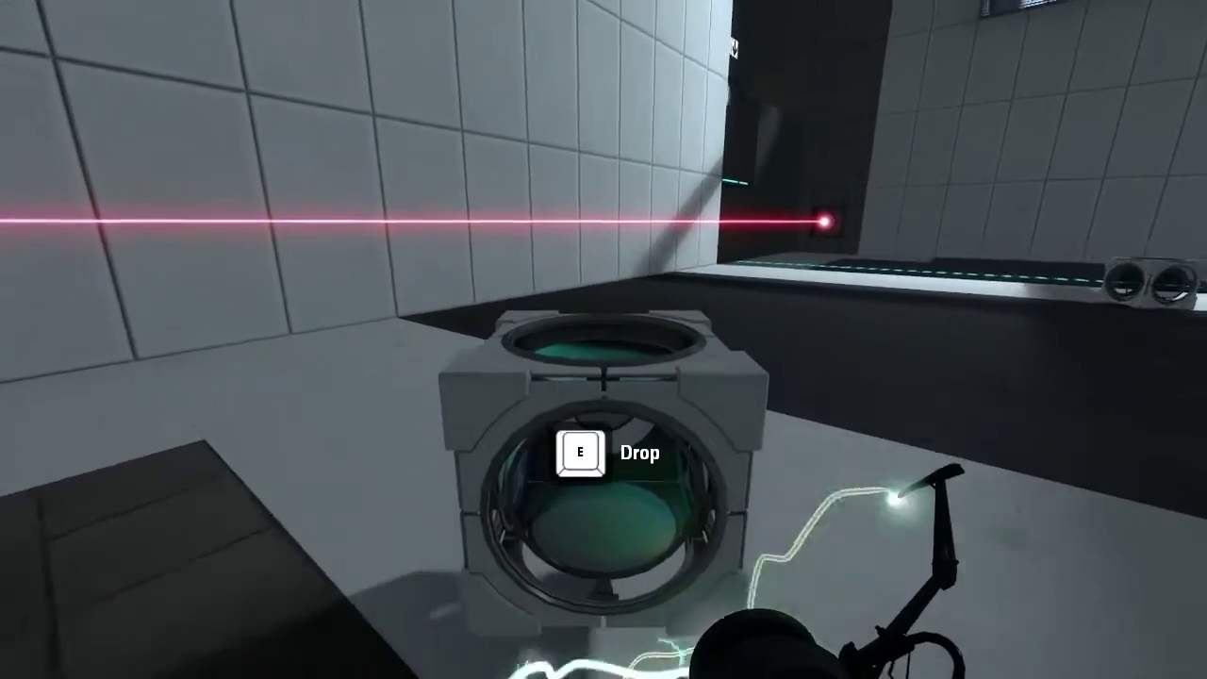
Step: Hold the reflection cube in the laser beam to redirect it and set it down on the dark floor near the wall
key("w")
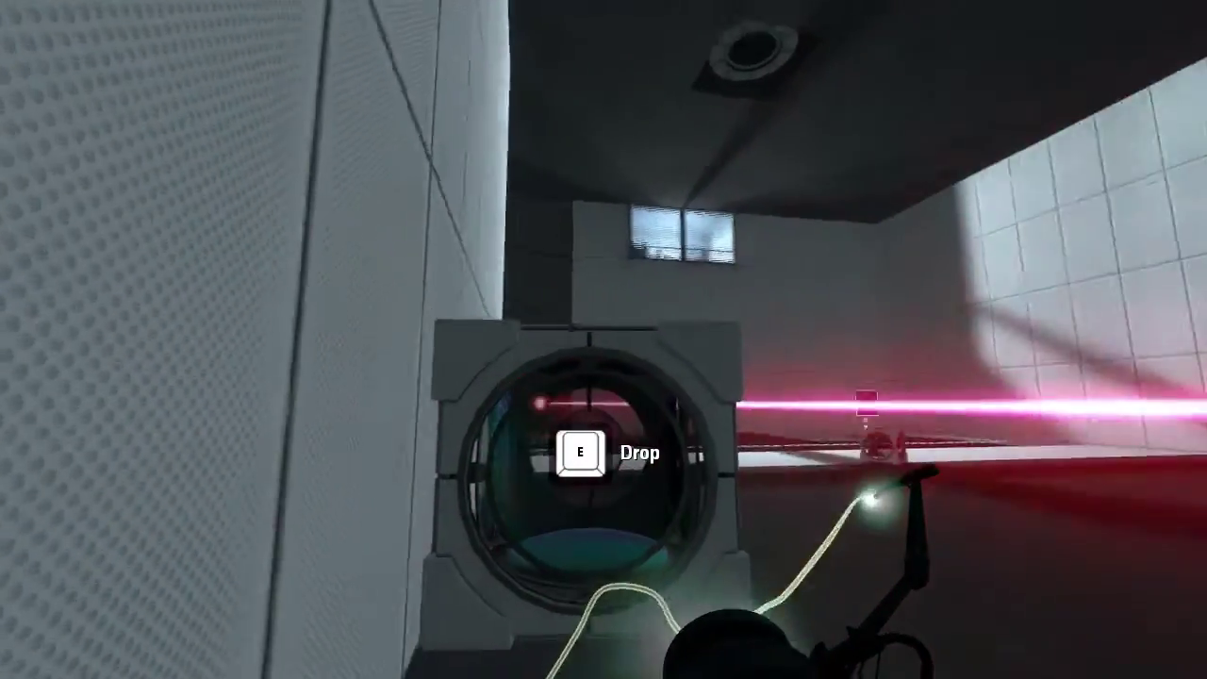
key("w")
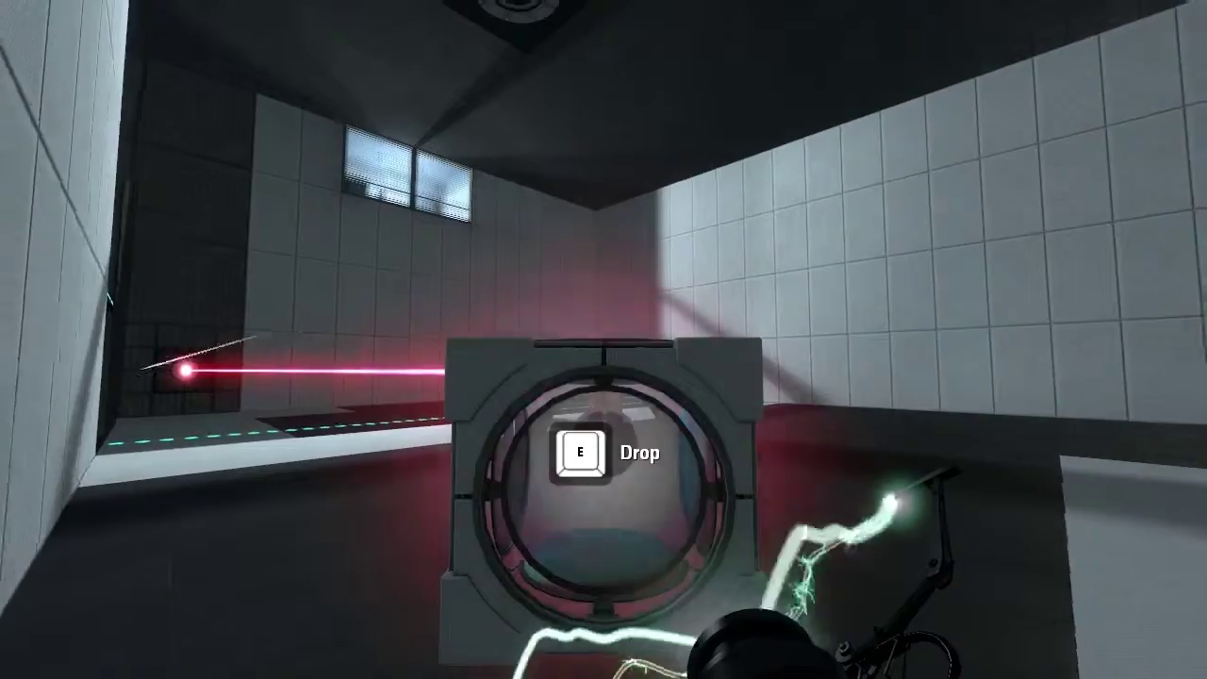
key("s")
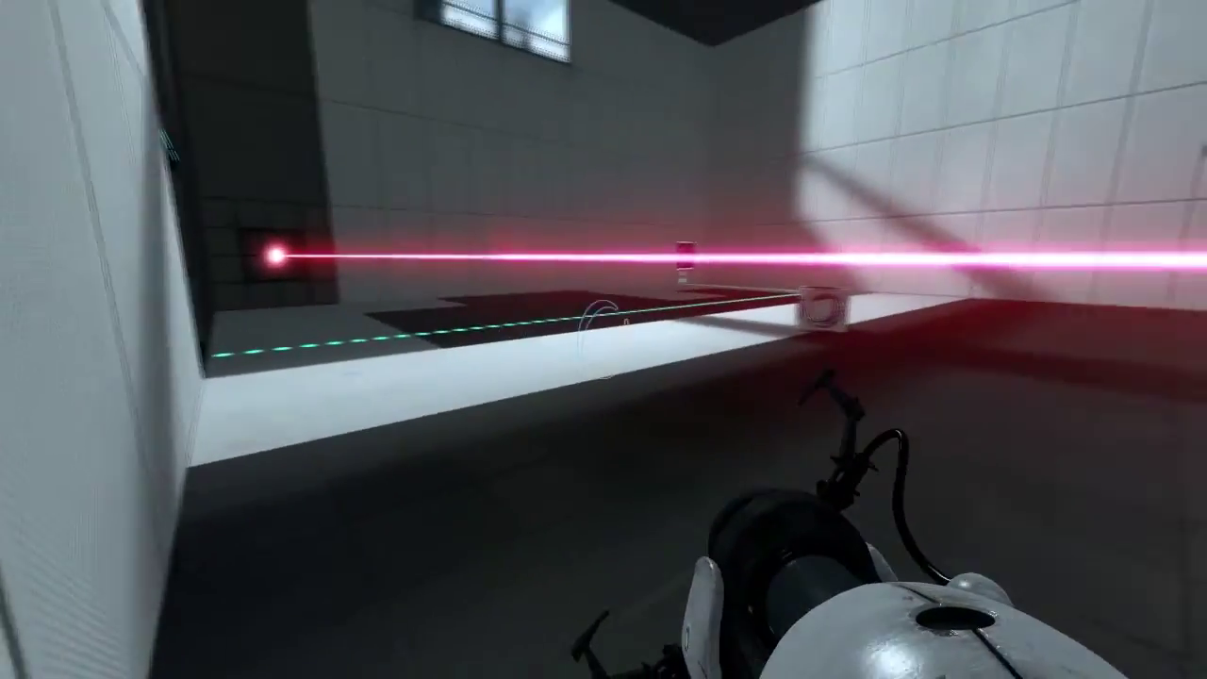
key("w")
key("w")
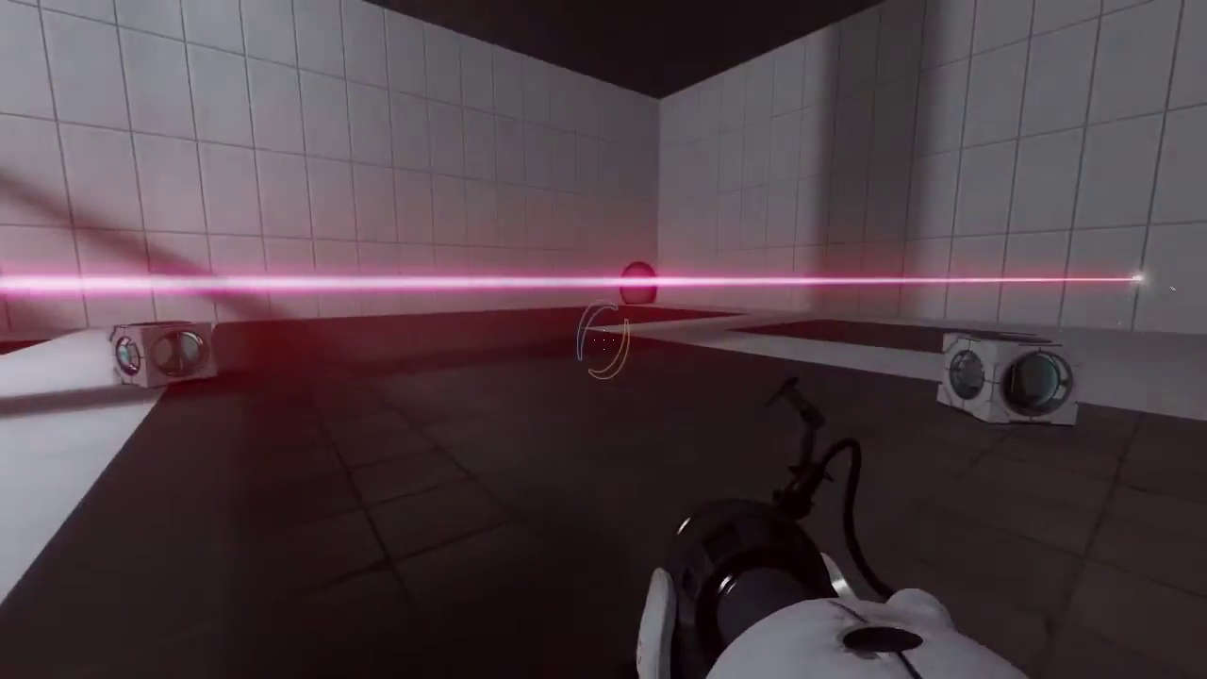
Step: Place a blue portal where the laser hits the end wall and an orange portal on the long wall beside the cube
key("w")
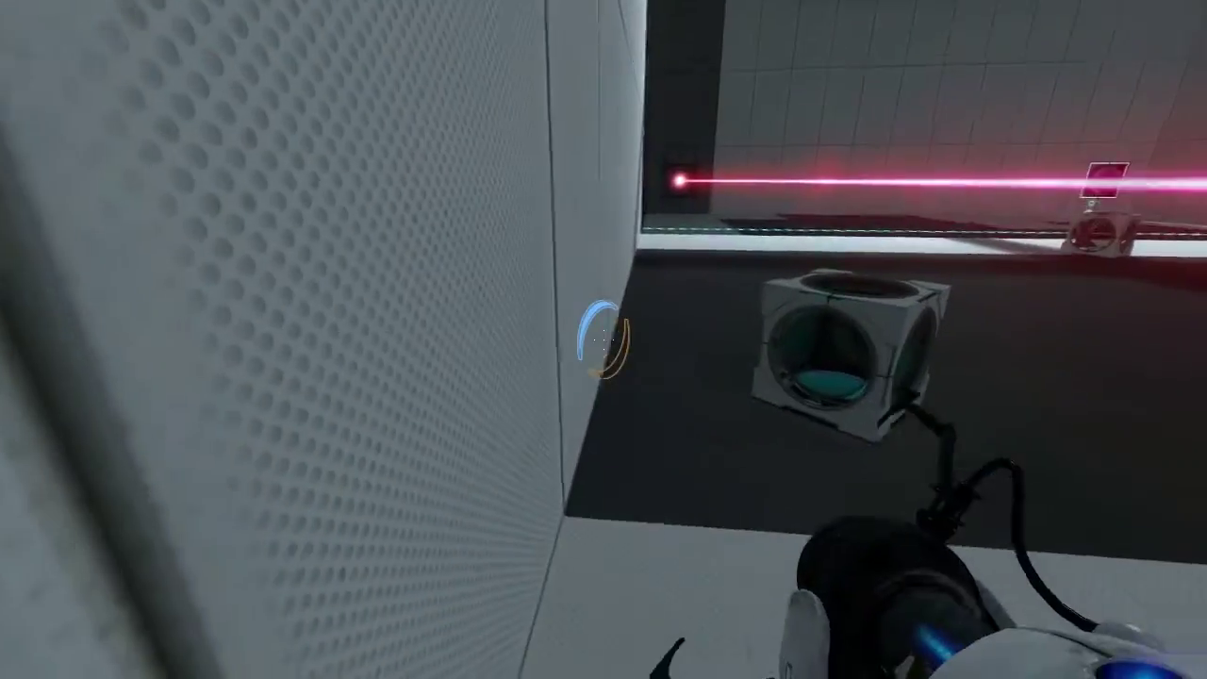
right_click(603, 340)
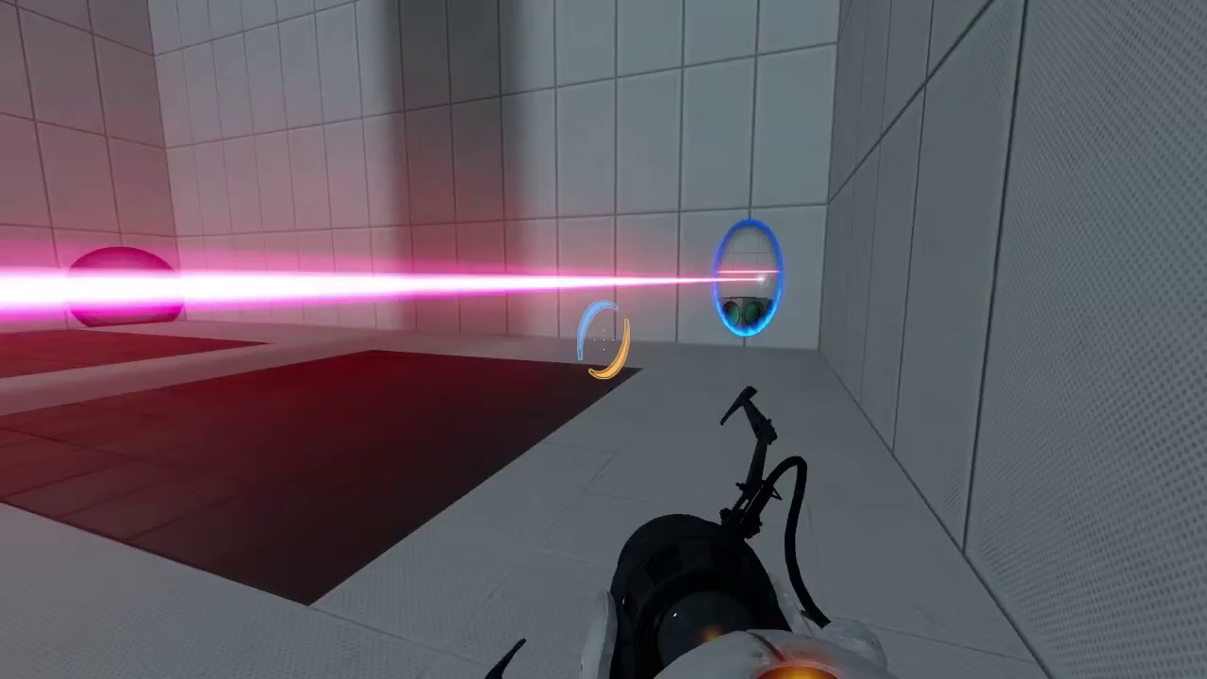
key("s")
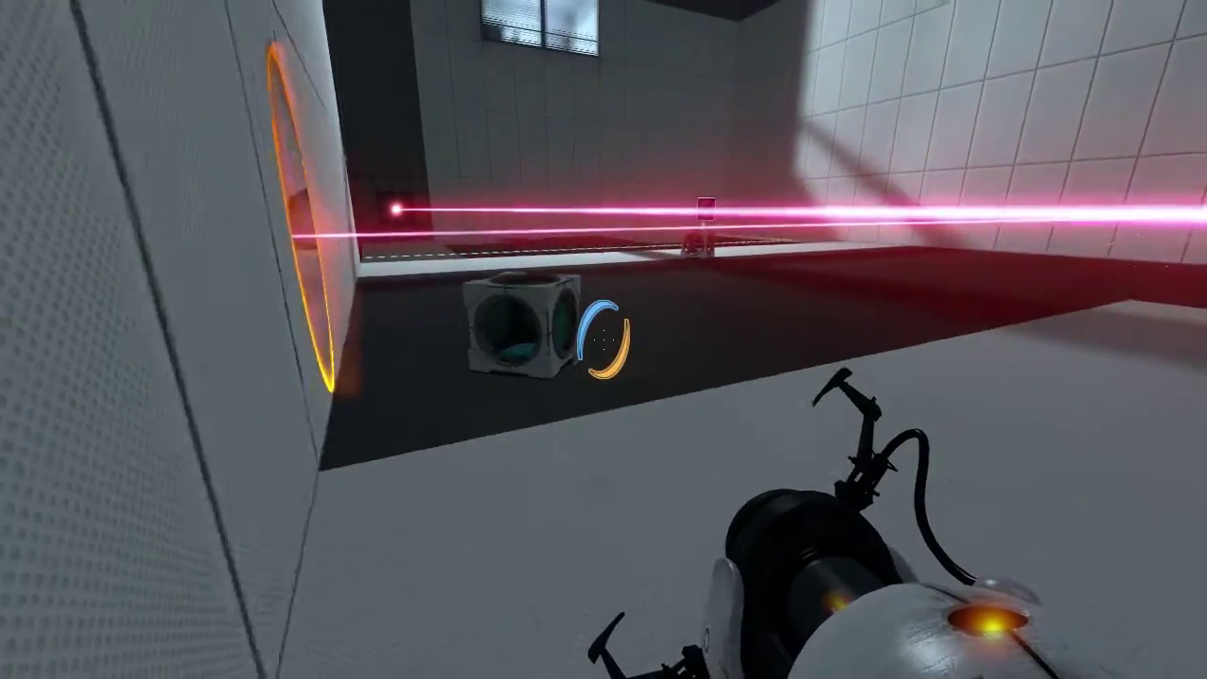
key("w")
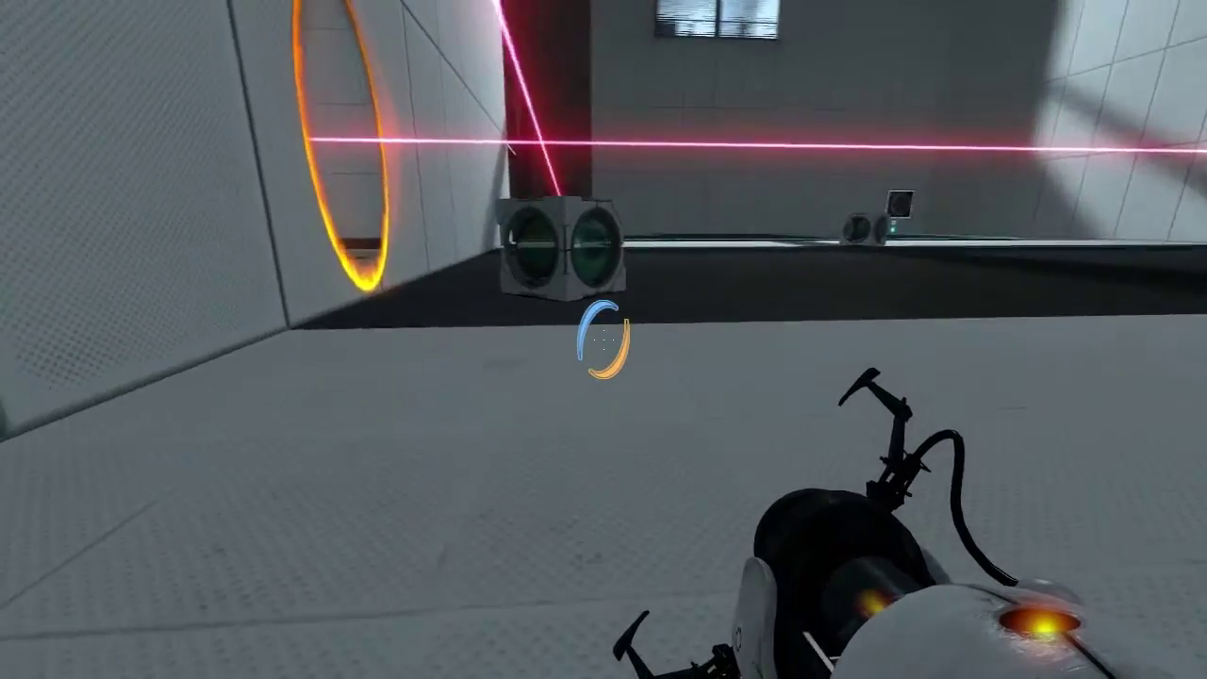
Step: Move the blue portal to the long wall opposite the alcove side and fire a new orange portal
key("w")
key("w")
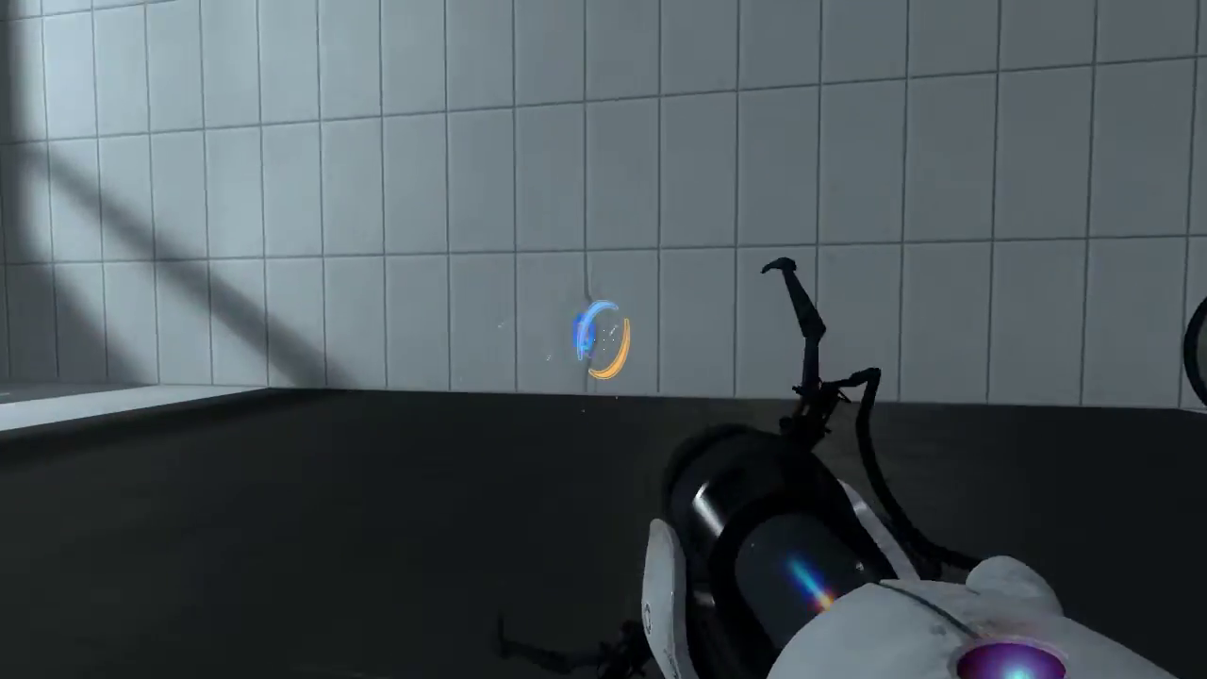
key("w")
right_click(603, 339)
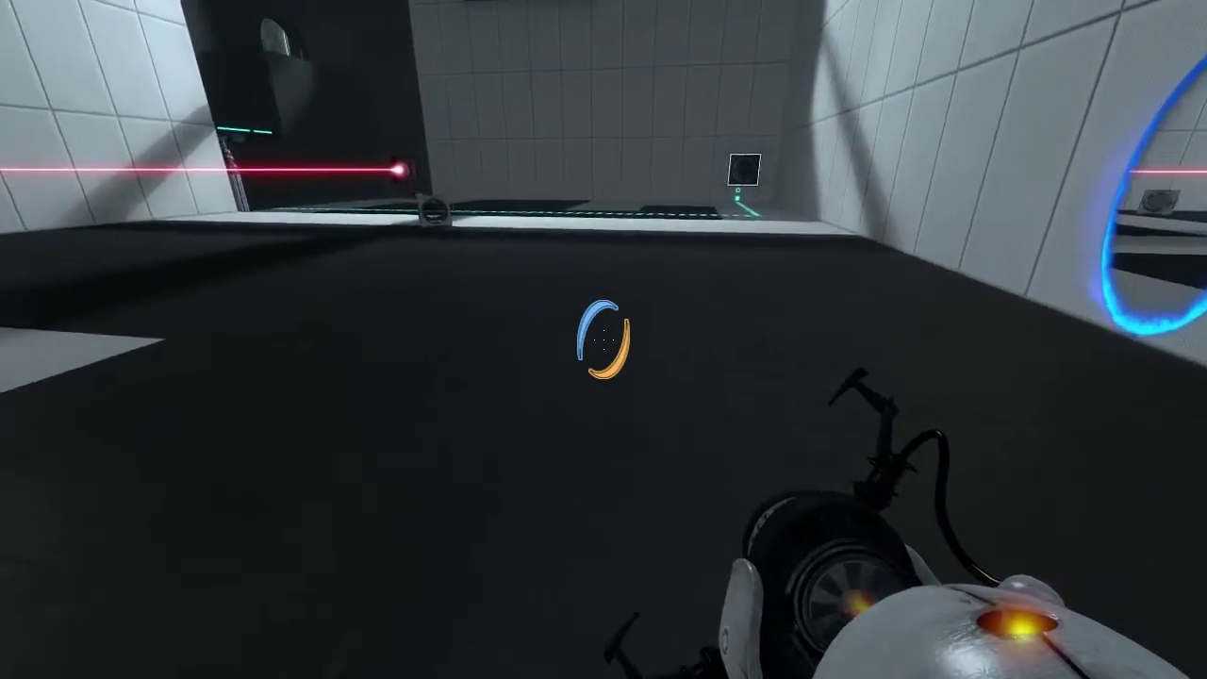
Step: Reposition one reflection cube by the wall and stack the other on top of it in the laser beam
key("w")
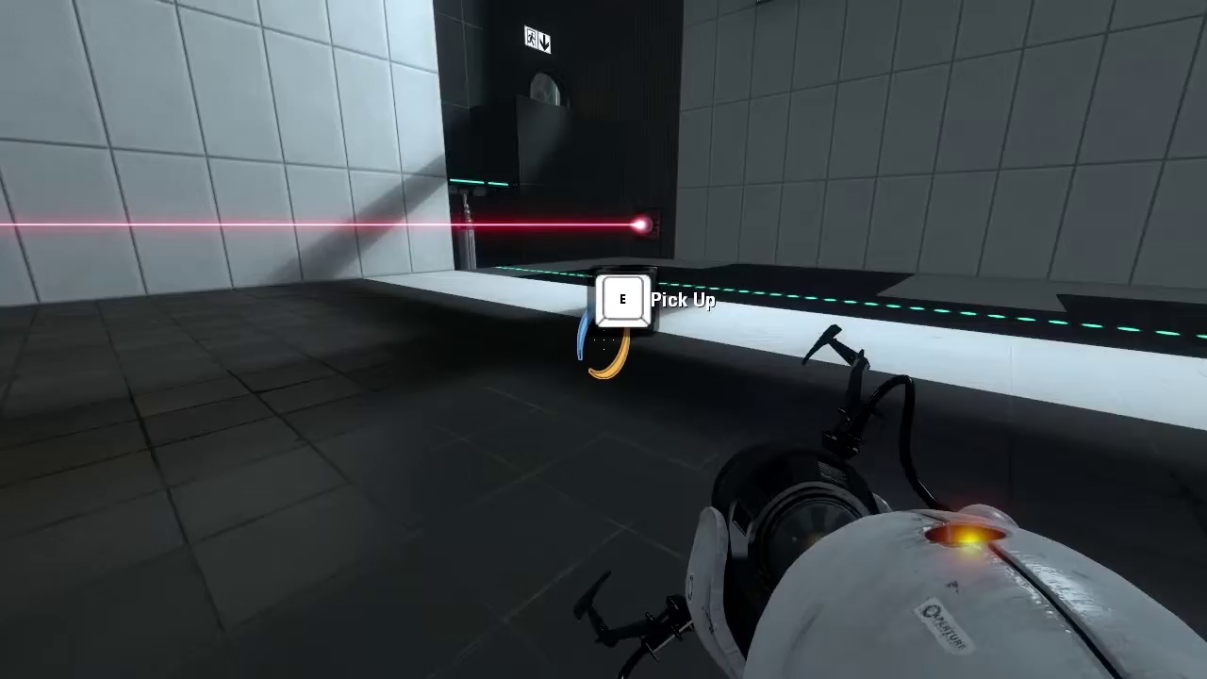
key("w")
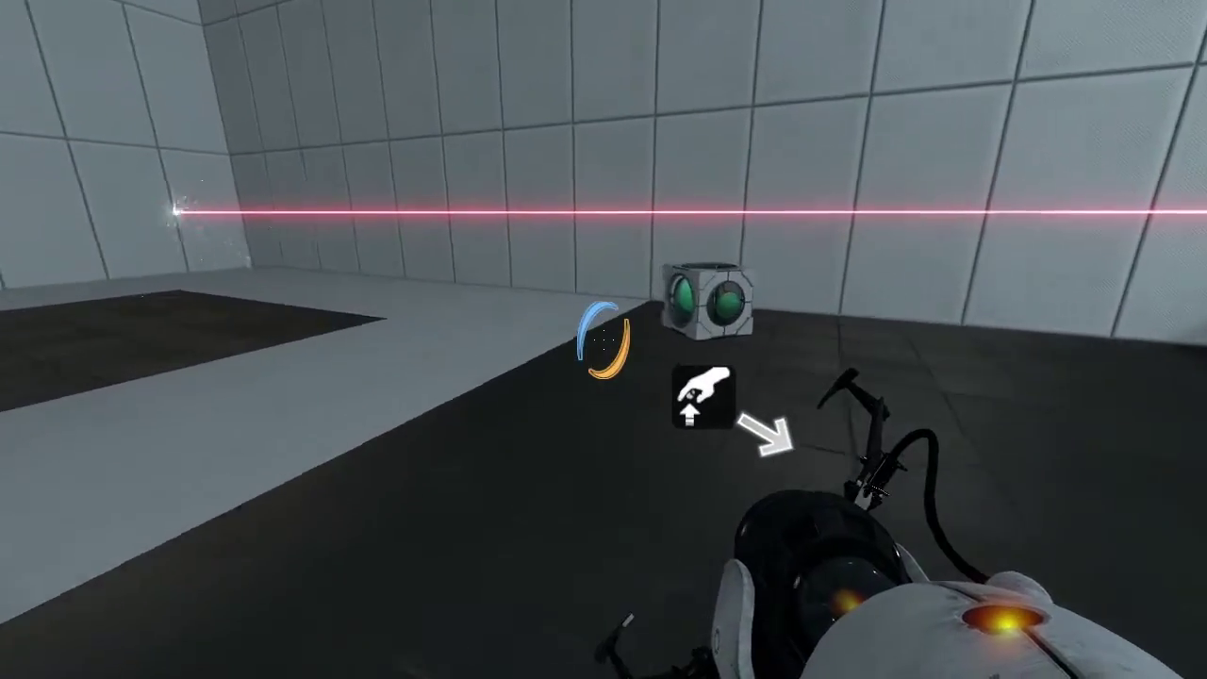
key("e")
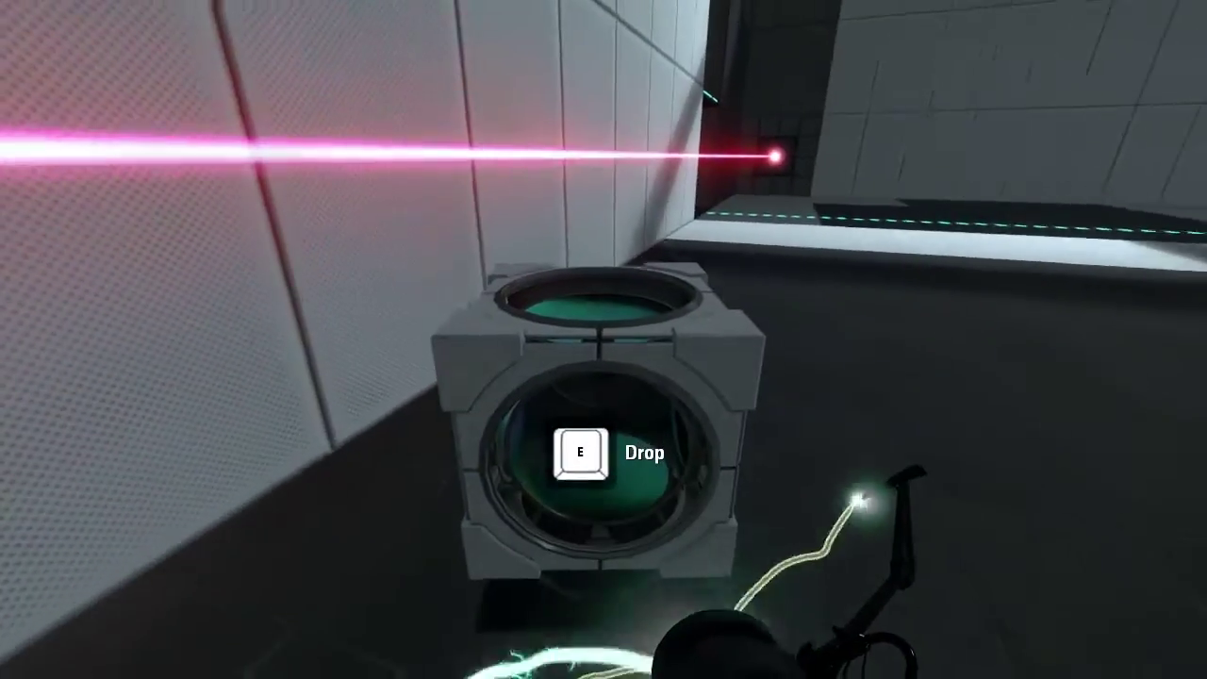
key("e")
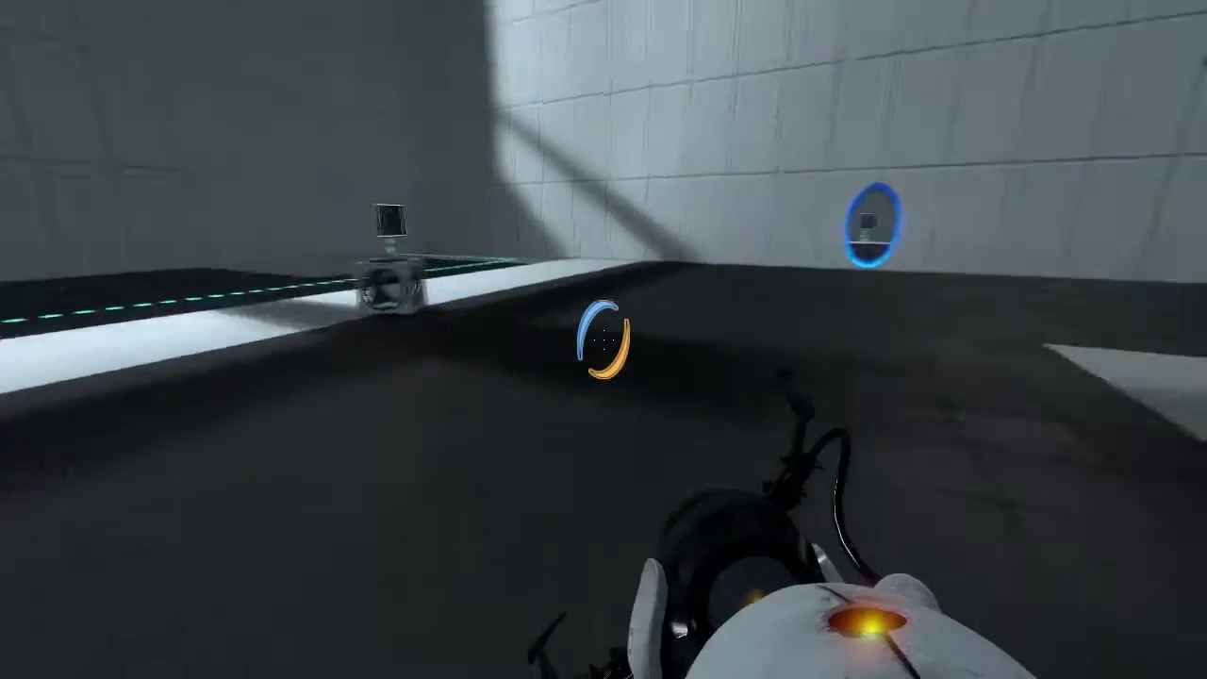
key("w")
key("e")
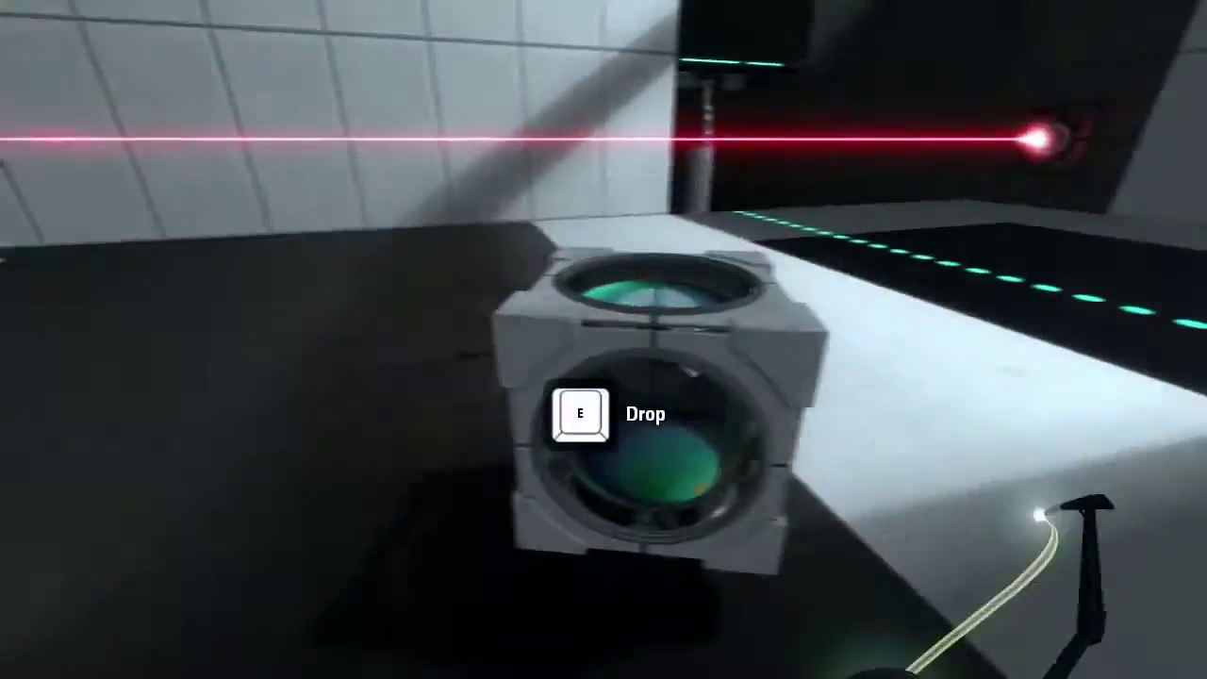
key("w")
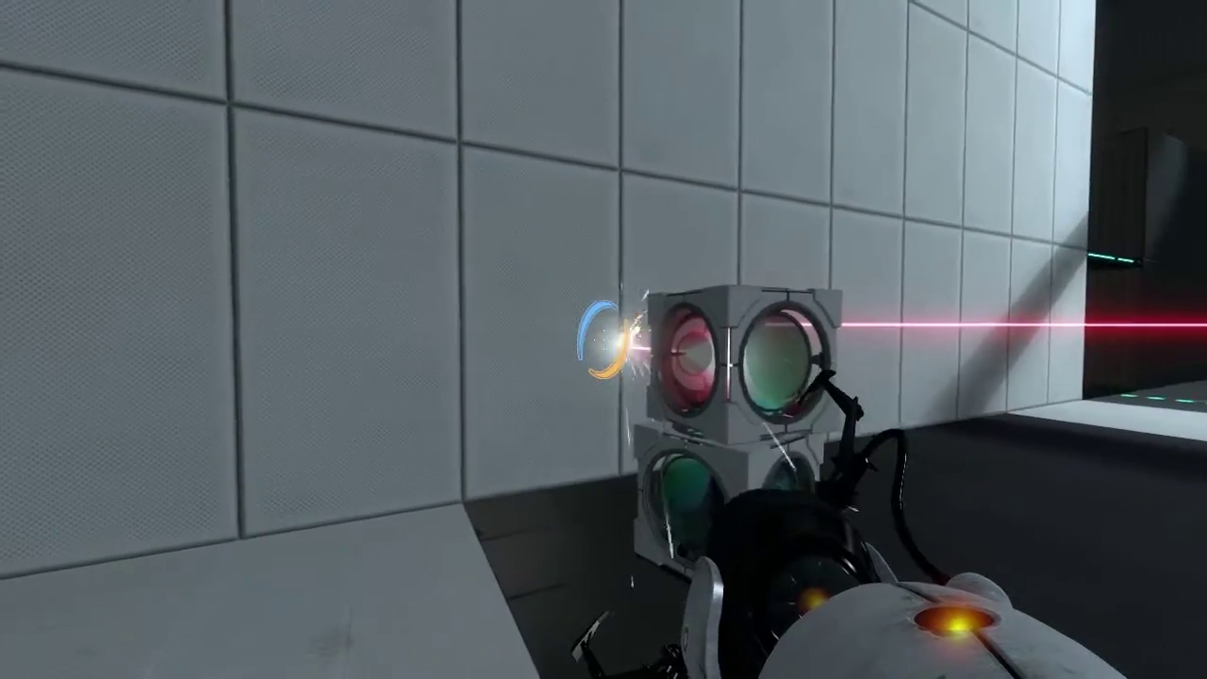
Step: Place a blue portal where the redirected laser hits the wall to power the catcher, and return to the editor
left_click(603, 339)
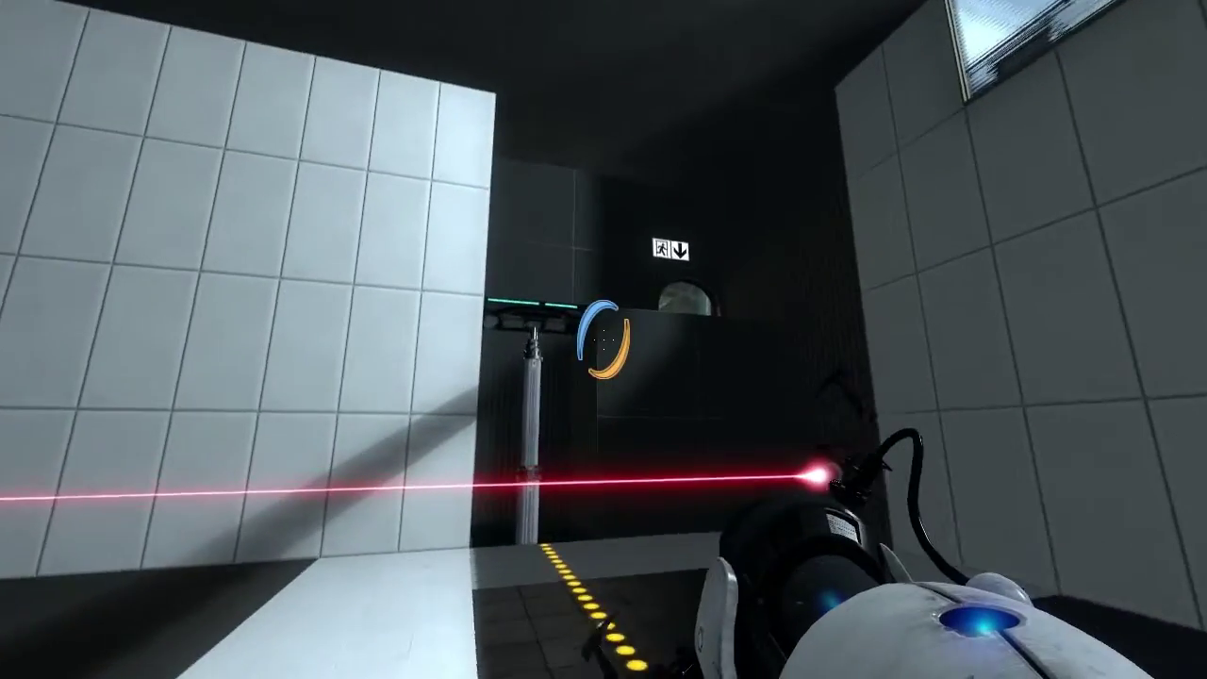
key("Escape")
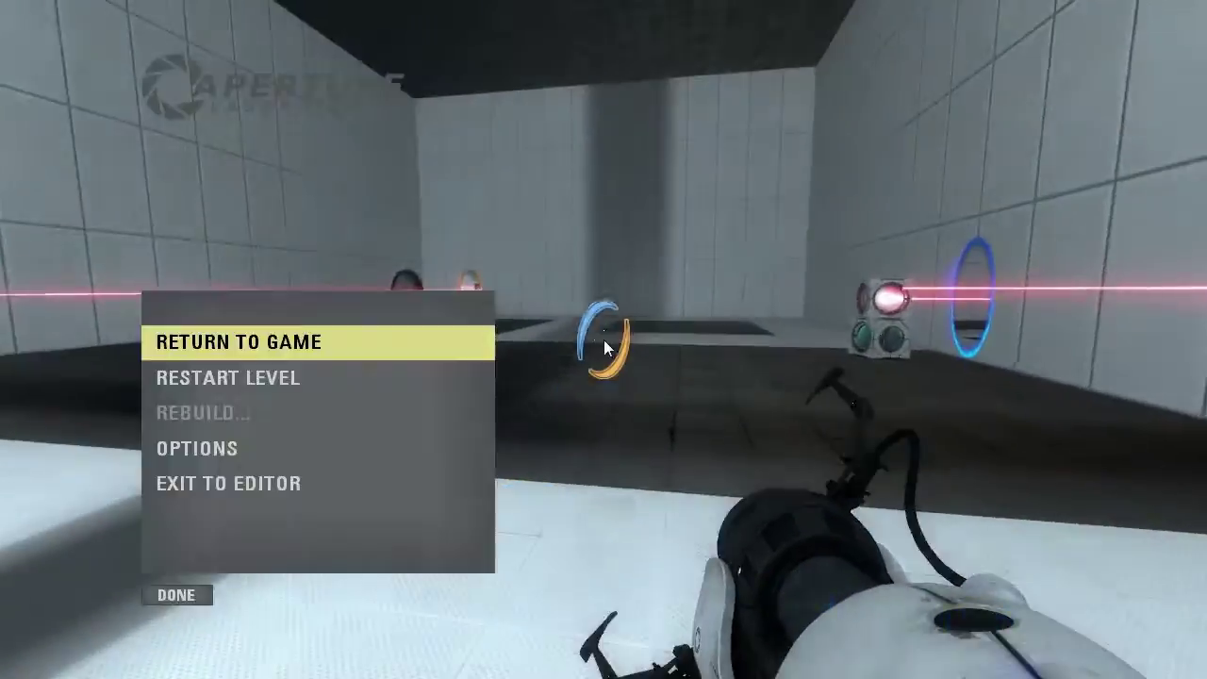
left_click(230, 487)
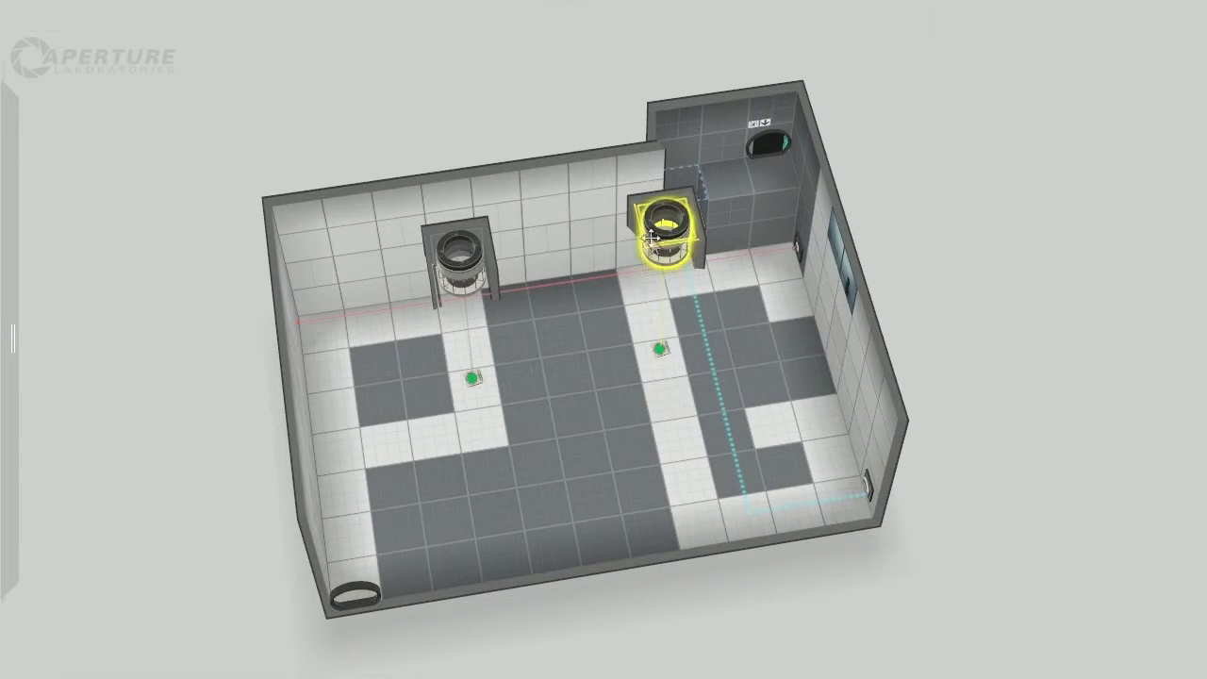
Step: Set the cube type of the dropper nearest the alcove to Companion
right_click(676, 241)
mouse_move(752, 311)
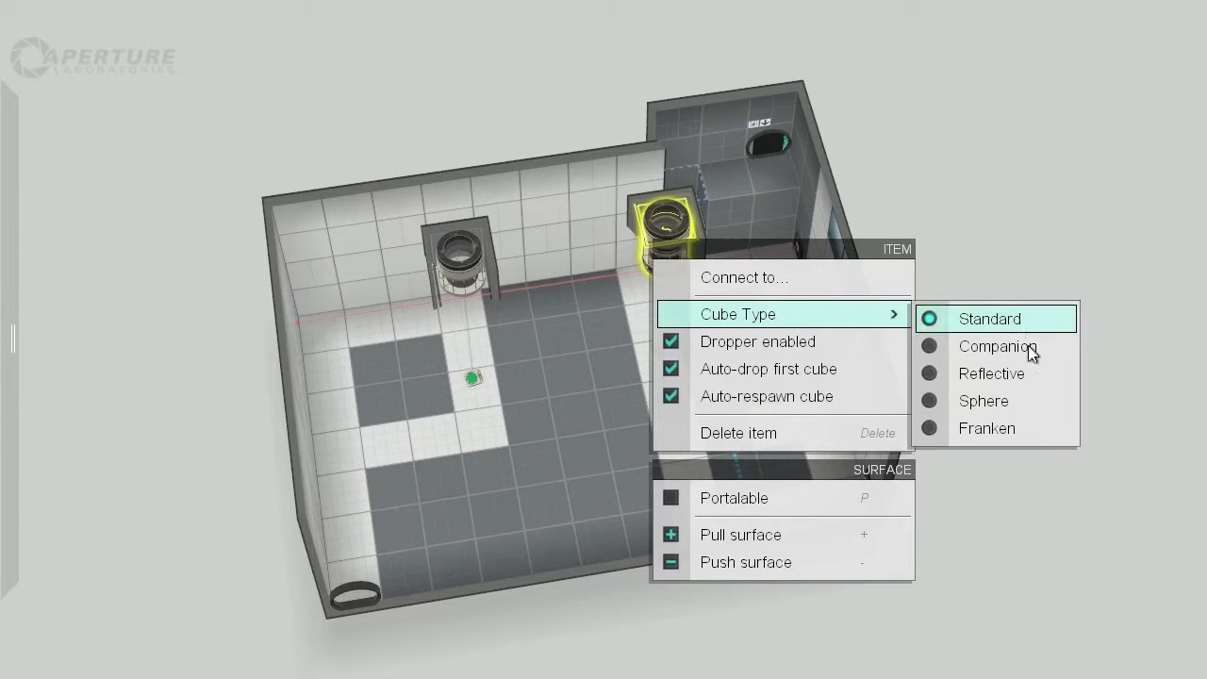
left_click(1022, 343)
left_click_drag(935, 309, 995, 326)
right_click_drag(996, 326, 784, 279)
right_click_drag(649, 217, 483, 370)
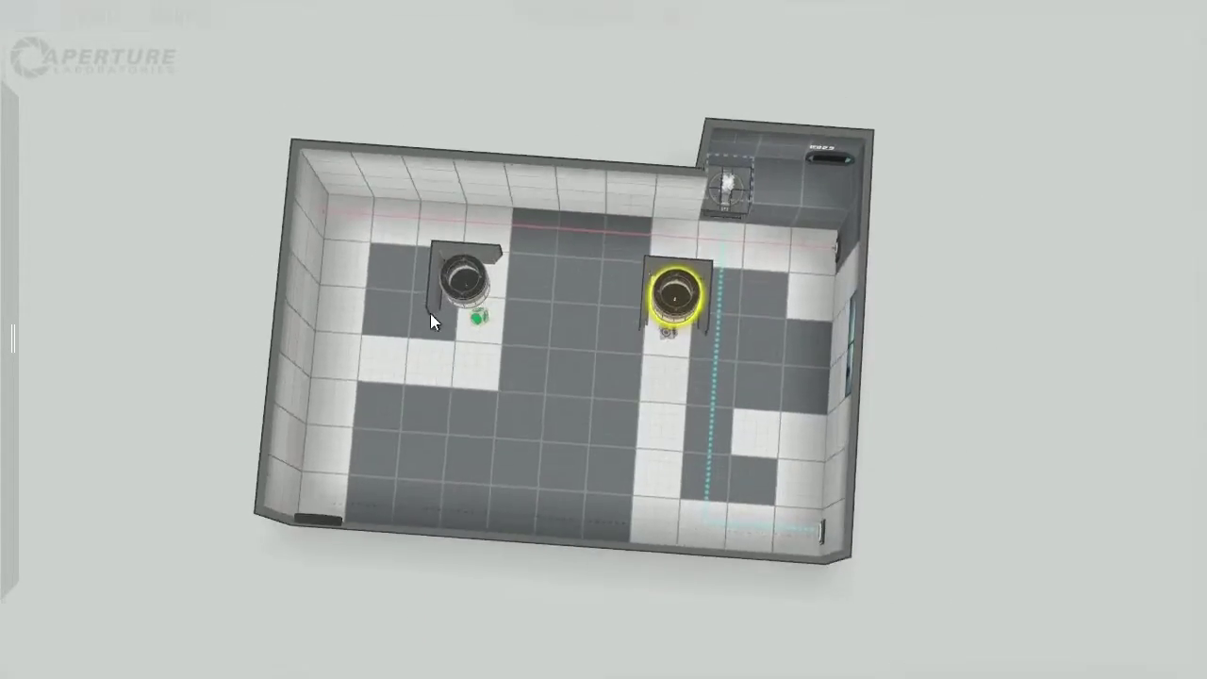
Step: Adjust the piston platform in the alcove beside the exit platform
left_click(464, 279)
right_click_drag(669, 353, 724, 318)
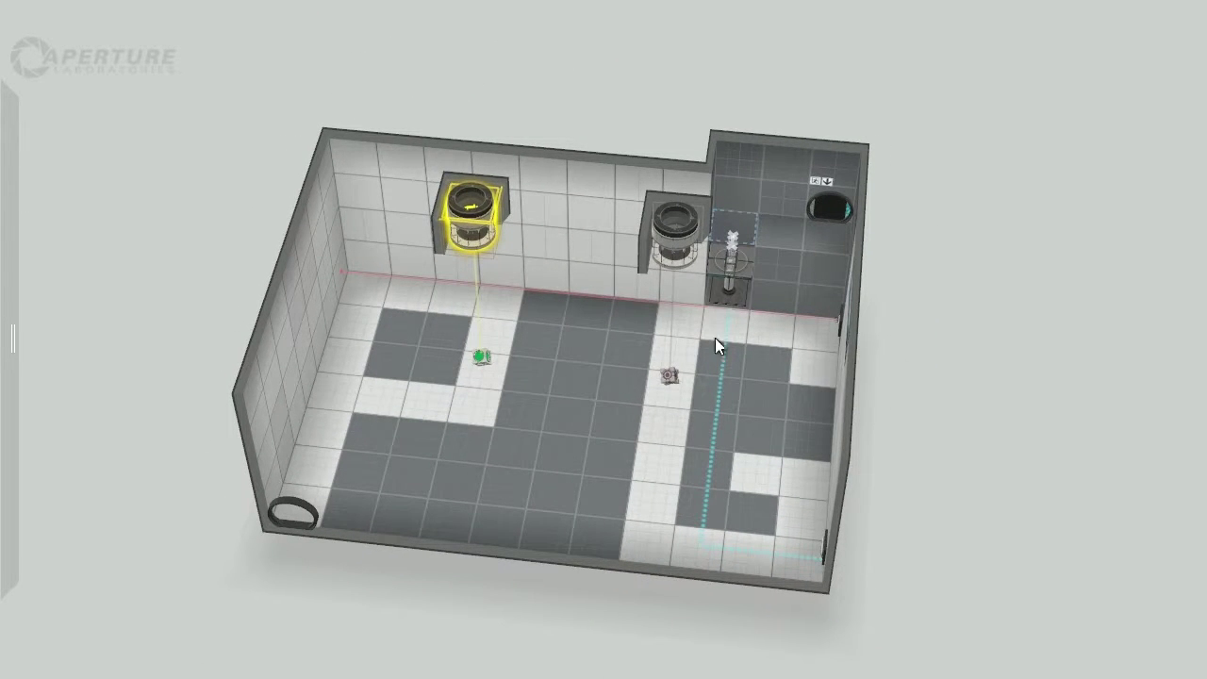
right_click_drag(630, 400, 769, 174)
left_click(728, 215)
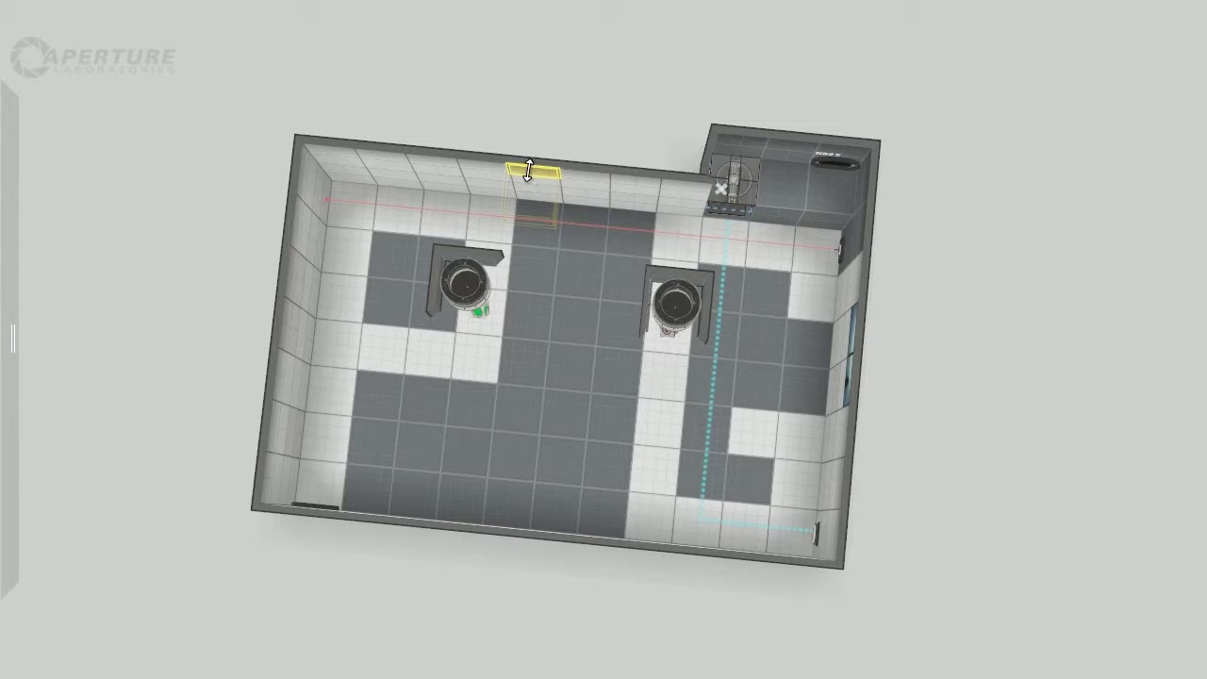
Step: Push the four-tile-wide section of the back wall beside the exit alcove outward one block, flush with the alcove
left_click_drag(533, 190, 684, 203)
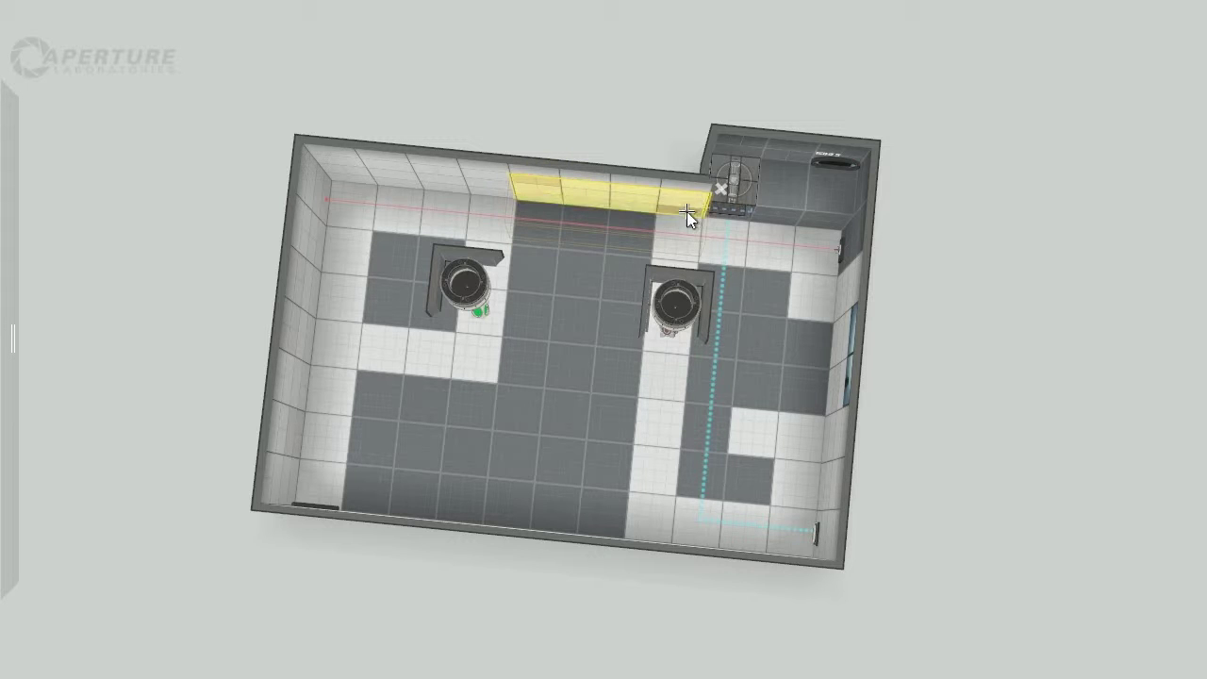
middle_click_drag(467, 234, 505, 147)
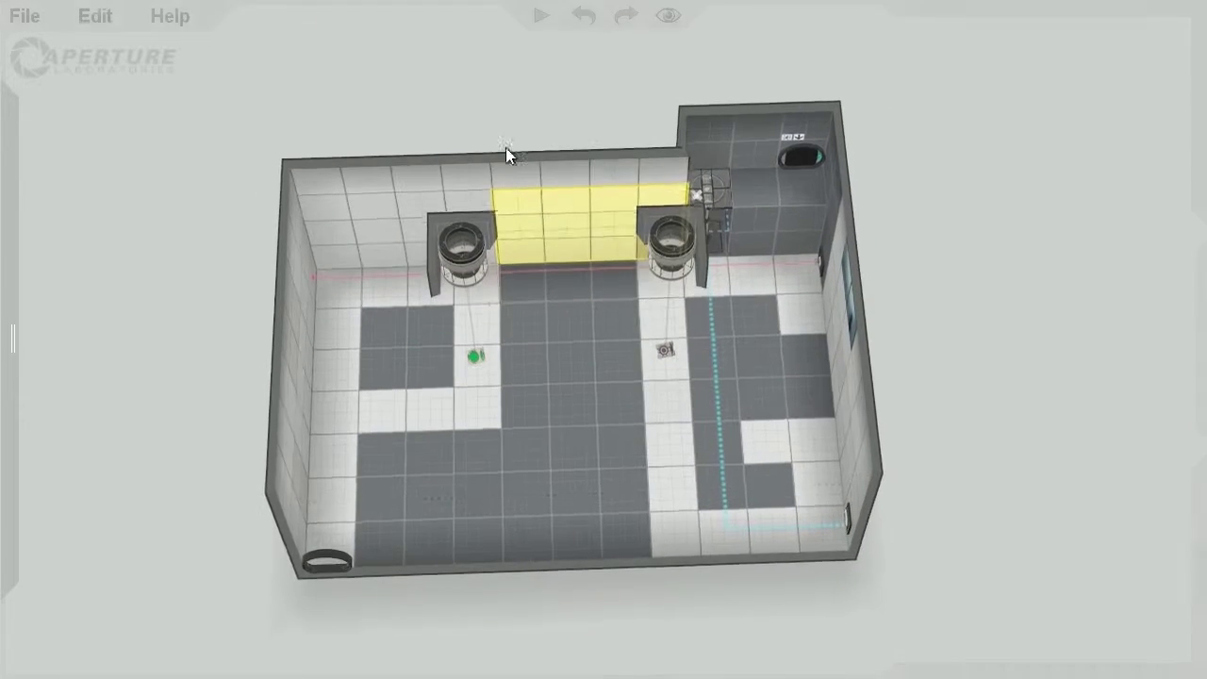
left_click(625, 244)
middle_click_drag(603, 332, 538, 213)
left_click_drag(537, 215, 679, 345)
right_click_drag(507, 116, 641, 219)
left_click_drag(581, 157, 575, 126)
right_click_drag(419, 101, 729, 223)
Step: Move the piston platform from beside the exit platform to the opposite end of the widened recess
left_click(669, 162)
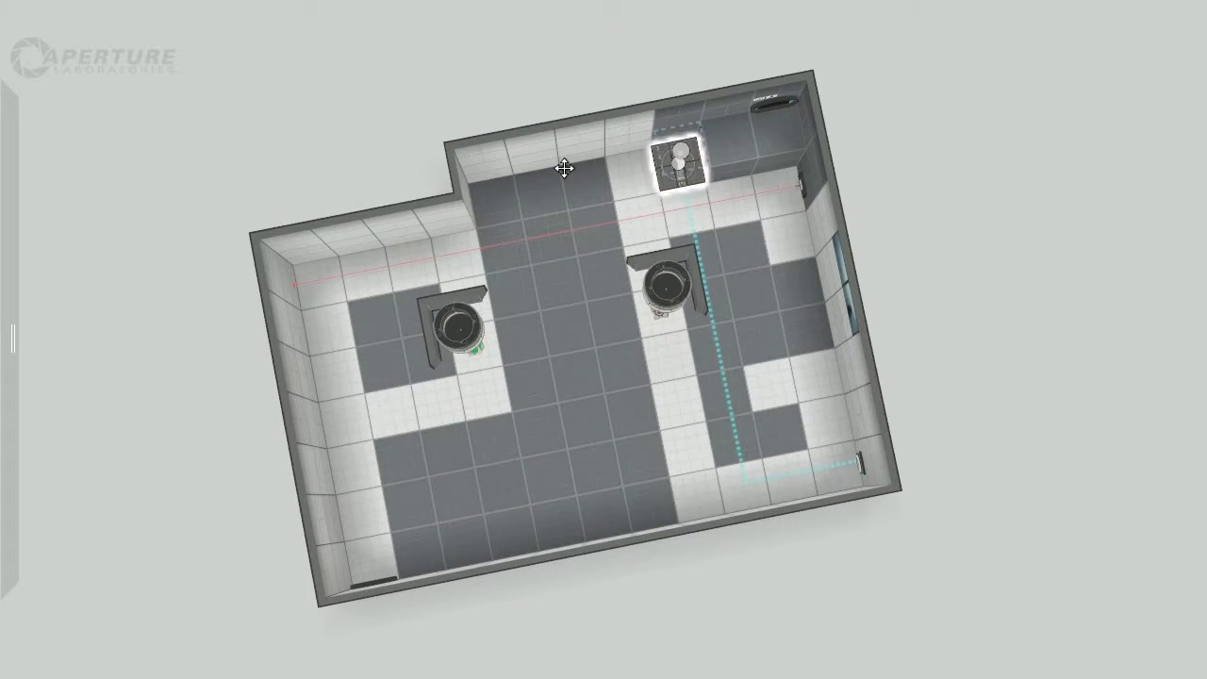
right_click_drag(638, 196, 481, 45)
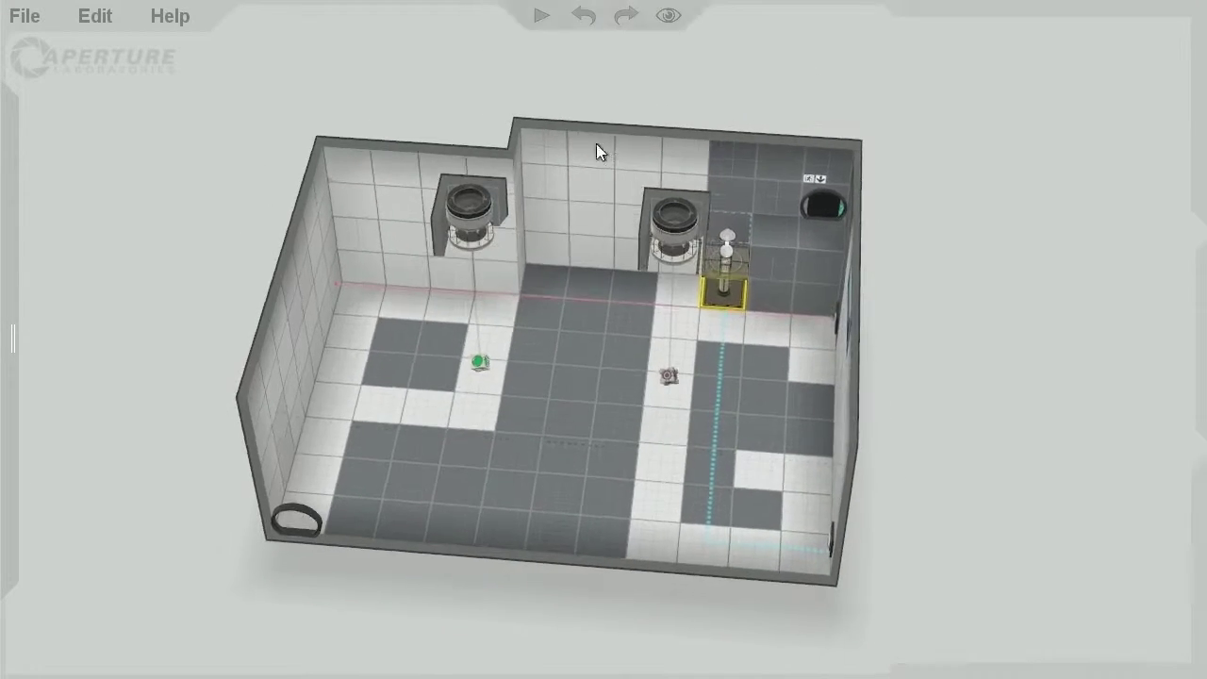
left_click_drag(726, 275, 542, 291)
Step: Make the top row and the tiles nearest the exit on the recess's back wall non-portalable
right_click_drag(441, 117, 616, 165)
left_click(551, 132)
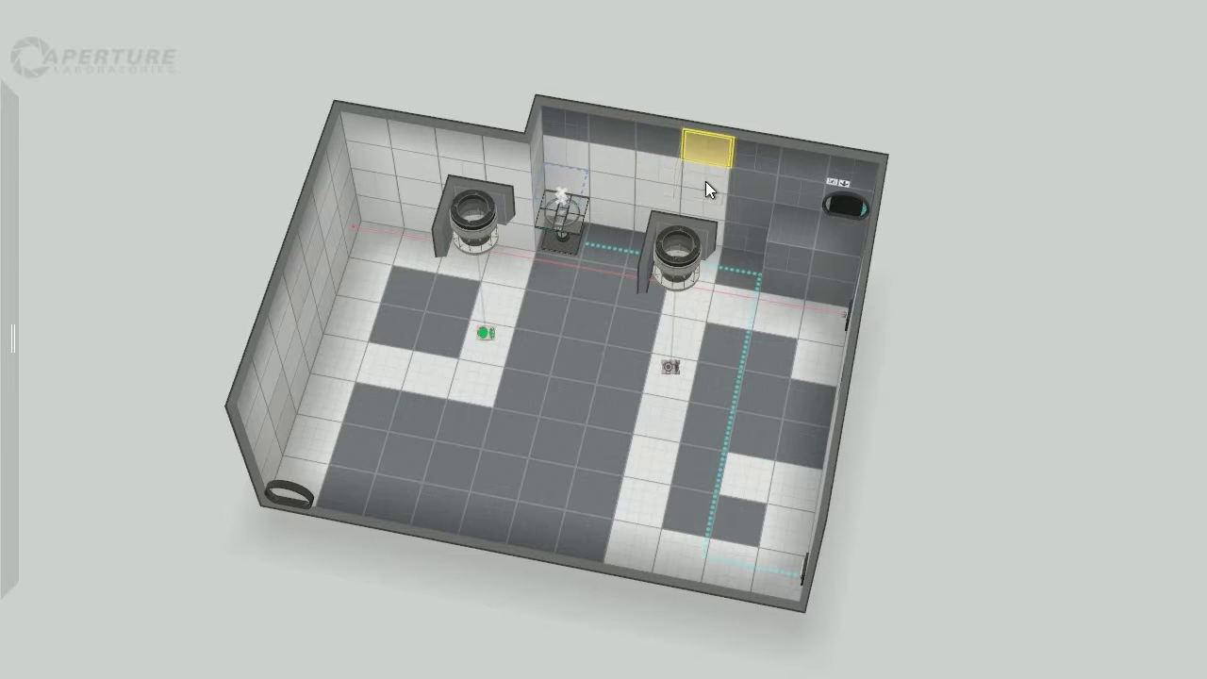
right_click_drag(492, 179, 714, 287)
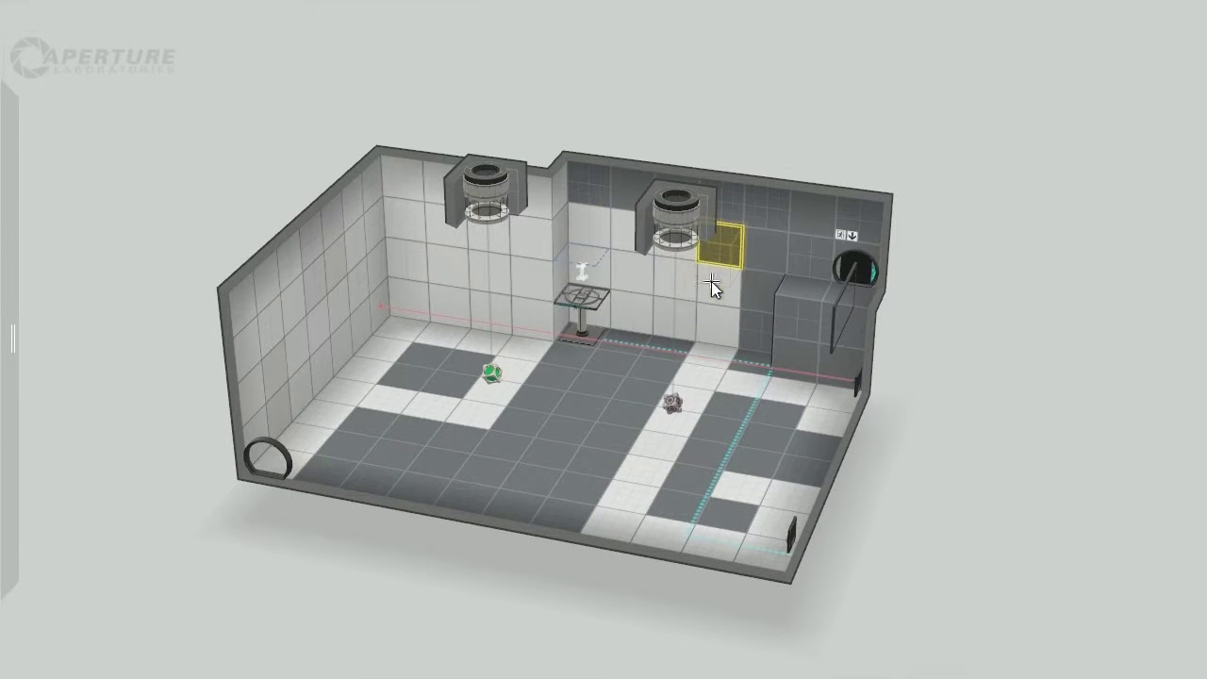
left_click(675, 323)
key("p")
left_click(667, 277)
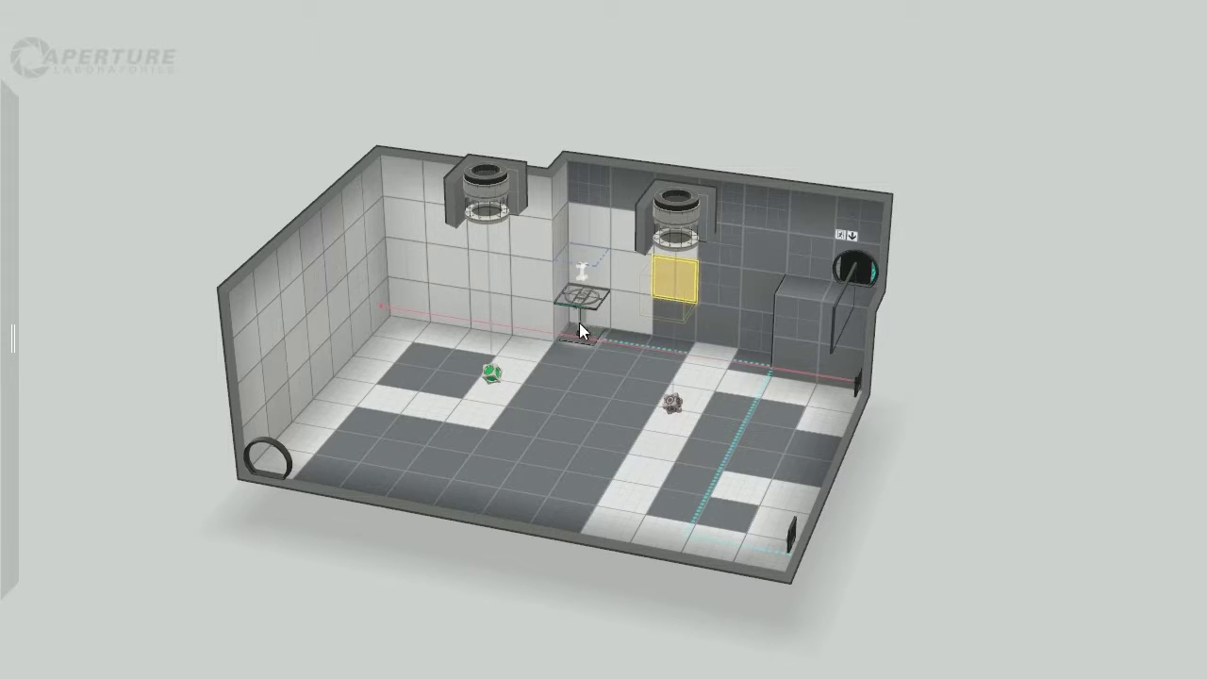
Step: Make the remaining white tiles on the back wall around the piston platform non-portalable
right_click_drag(579, 323, 640, 237)
left_click(623, 282)
key("p")
left_click(577, 302)
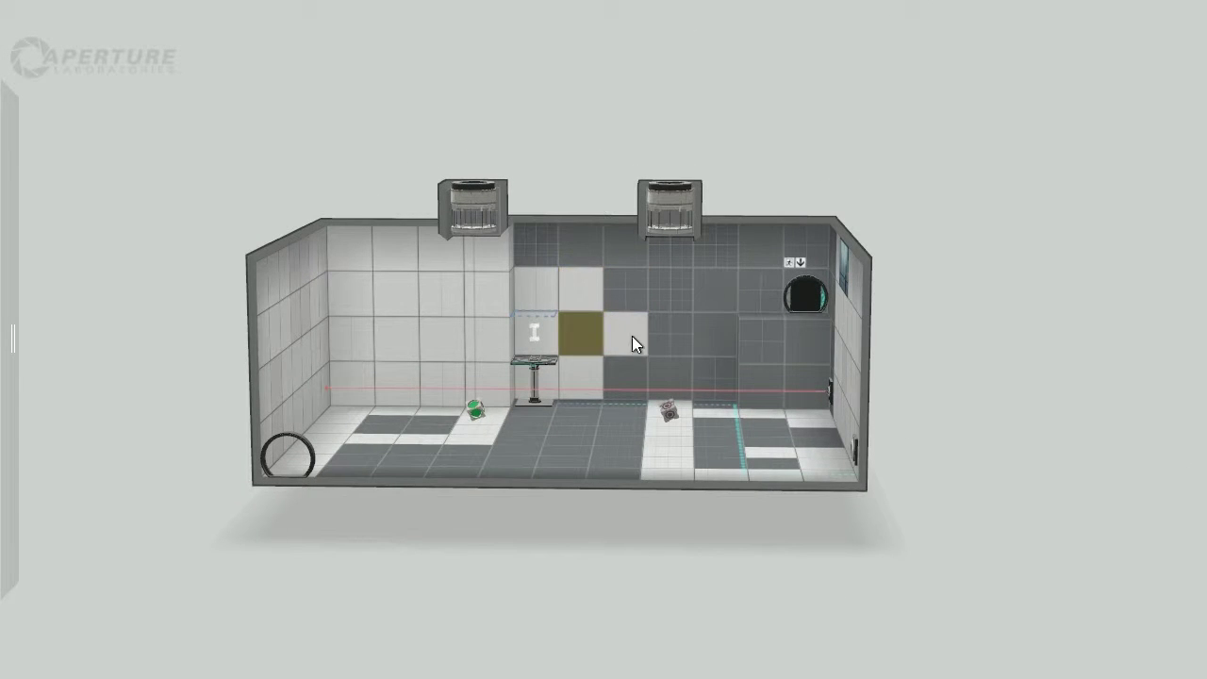
key("p")
left_click(629, 335)
right_click_drag(567, 392, 558, 218)
left_click(560, 228)
key("p")
right_click_drag(567, 330, 779, 303)
left_click(646, 304)
left_click_drag(775, 302, 757, 237)
Step: Make the recess floor tiles between the piston platform and the exit platform portalable
right_click_drag(757, 236, 641, 351)
left_click(554, 309)
left_click(594, 301)
left_click(675, 297)
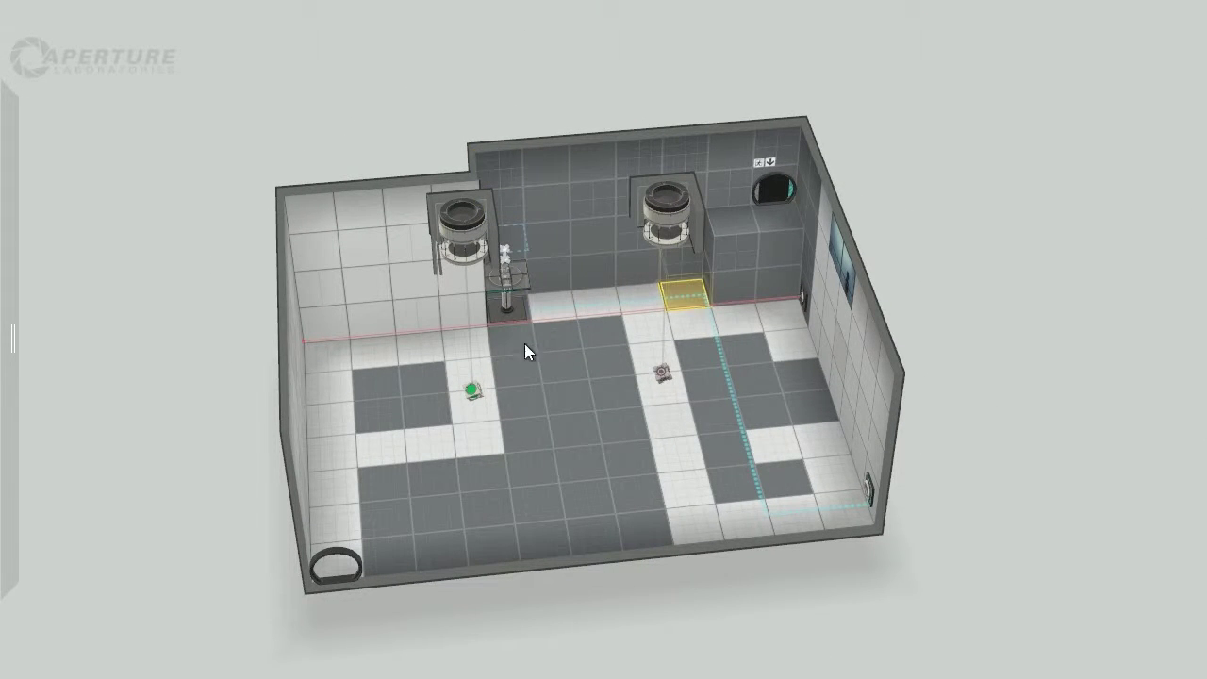
Step: Raise the floor tile beside the piston platform into a block two units high and make its faces non-portalable
left_click(558, 307)
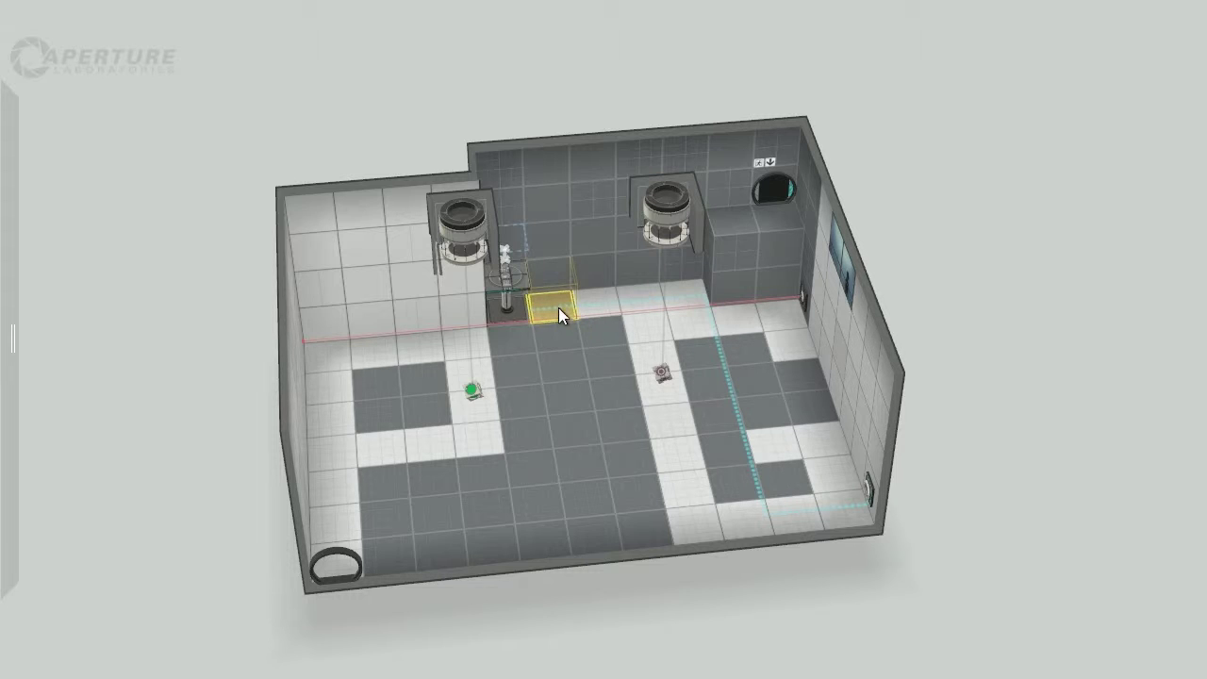
left_click_drag(558, 315, 605, 311)
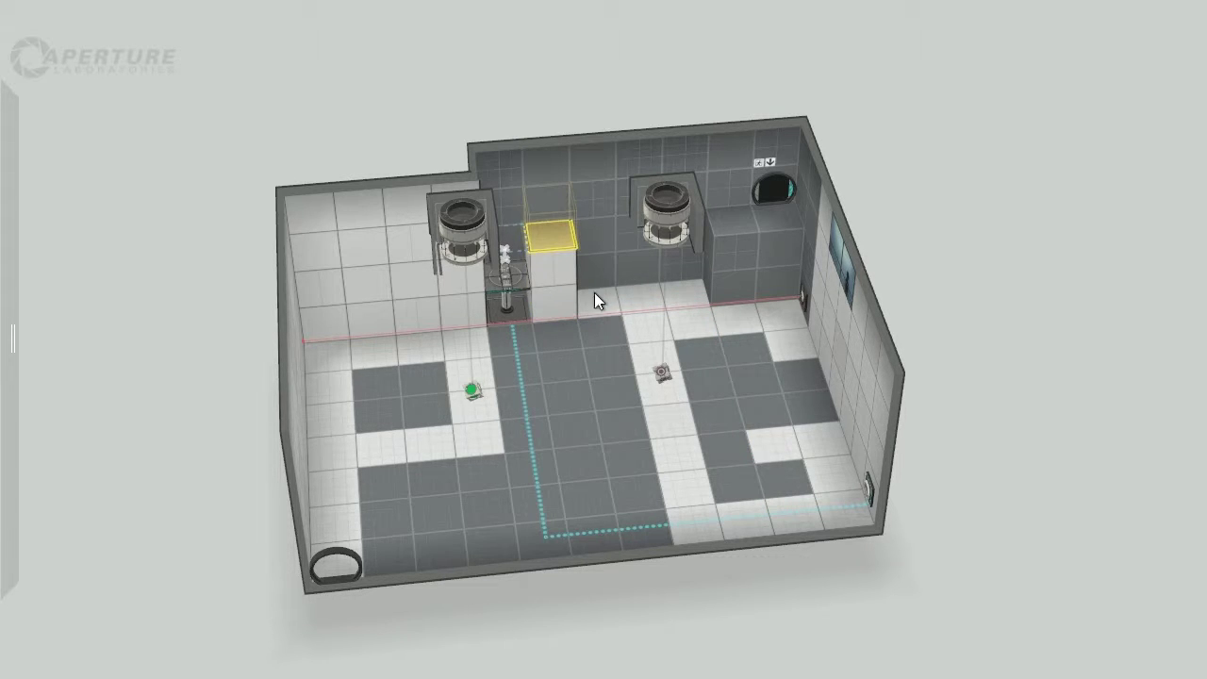
left_click(549, 270)
right_click_drag(560, 311, 783, 337)
key("p")
left_click(775, 362)
key("p")
left_click(765, 387)
key("p")
right_click_drag(754, 407, 381, 310)
left_click(575, 226)
Step: Place an aerial faith plate on top of the new block with its landing target on the exit platform
mouse_move(5, 305)
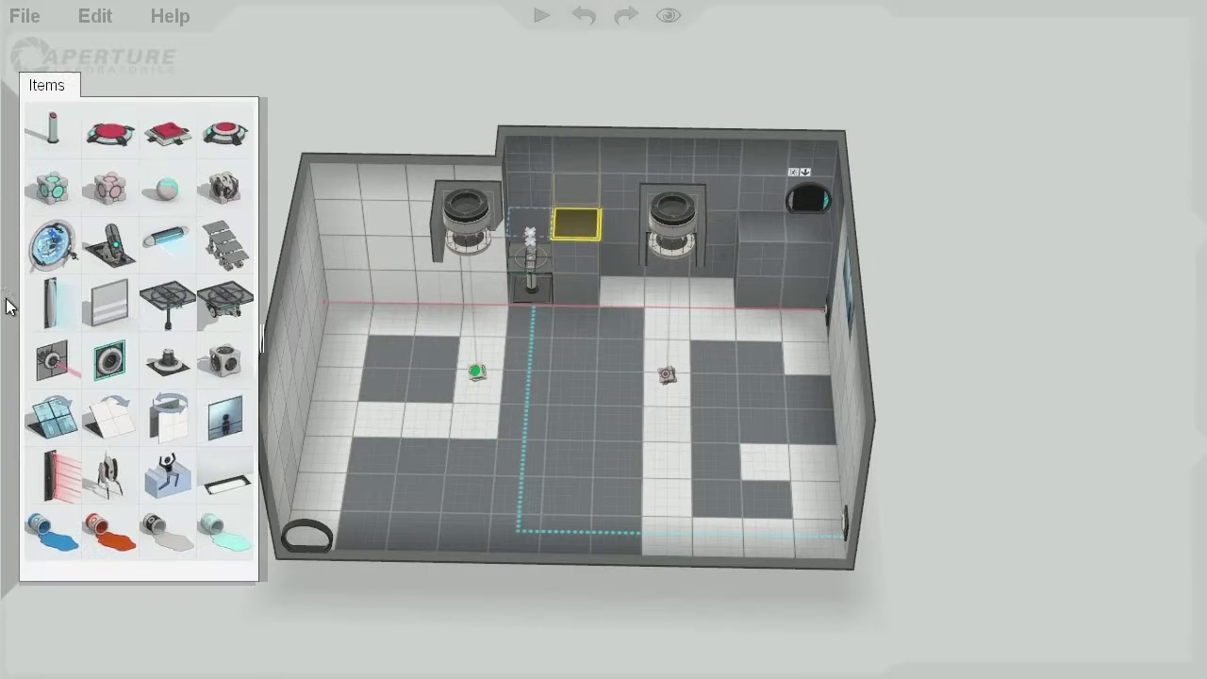
mouse_move(121, 262)
left_mouse_down()
mouse_move(613, 261)
mouse_move(573, 225)
mouse_move(573, 283)
mouse_move(806, 218)
mouse_move(803, 229)
mouse_move(594, 235)
mouse_move(577, 280)
mouse_move(575, 227)
mouse_move(816, 237)
mouse_move(744, 238)
left_mouse_up()
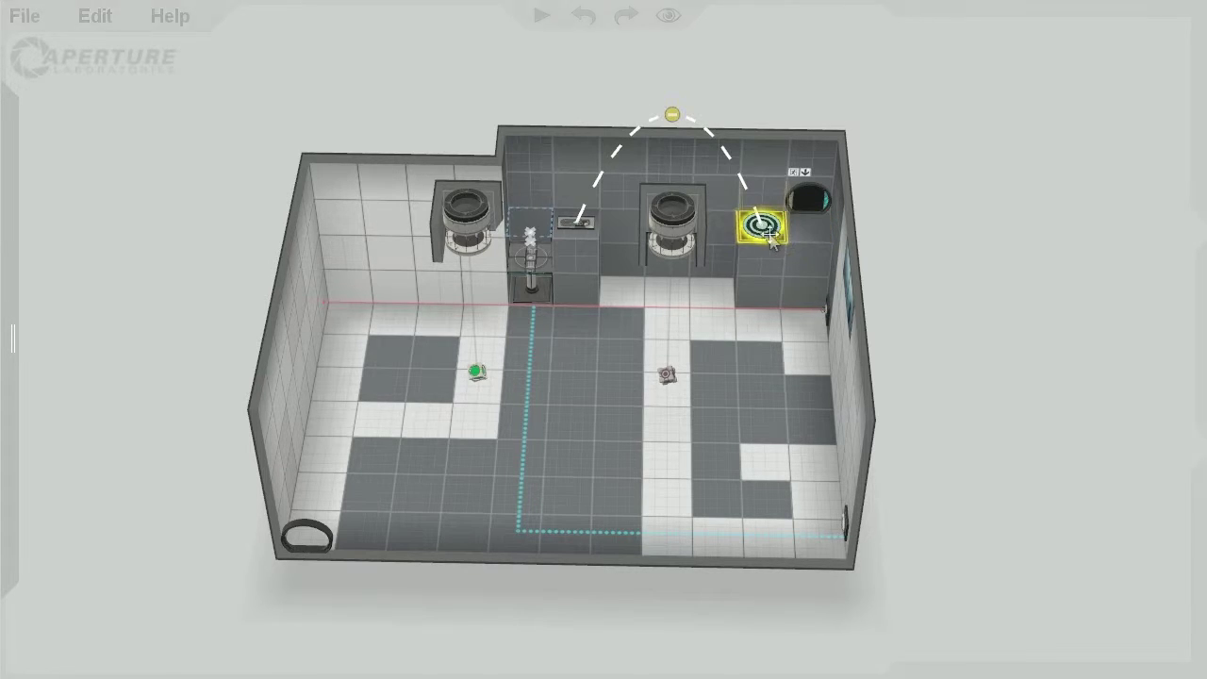
Step: Select the whole strip of ceiling over the recess and raise it one block above the faith plate's flight path
right_click_drag(311, 443, 750, 417)
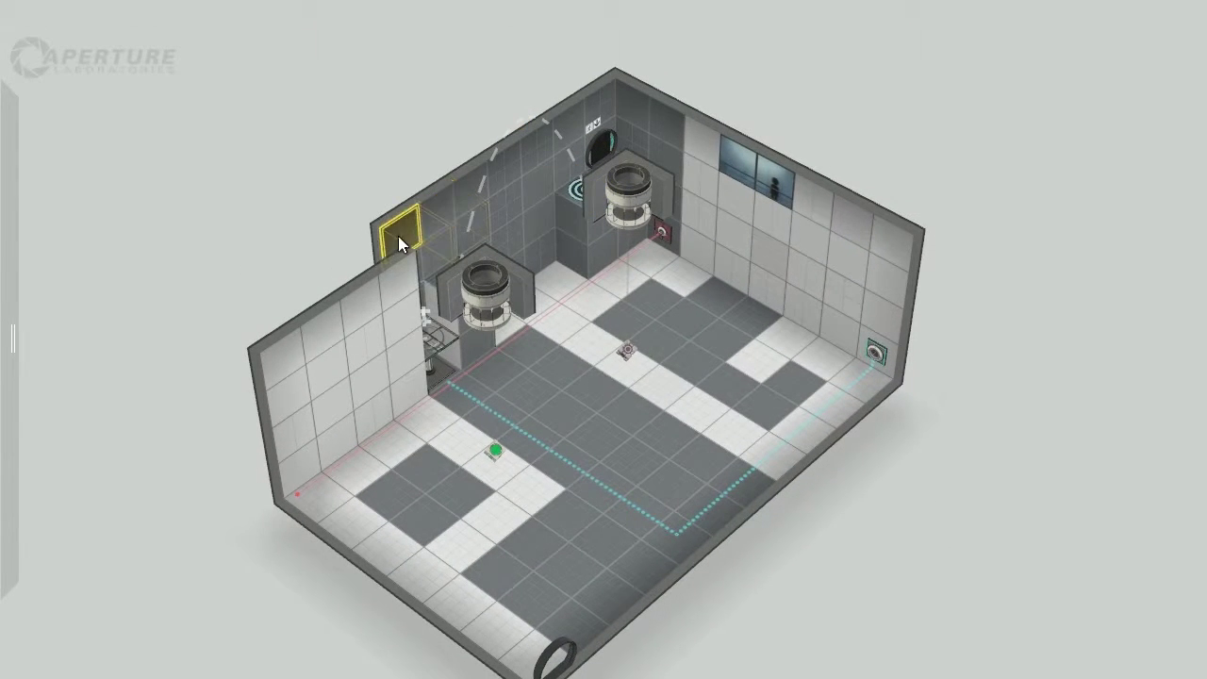
right_click_drag(386, 231, 270, 28)
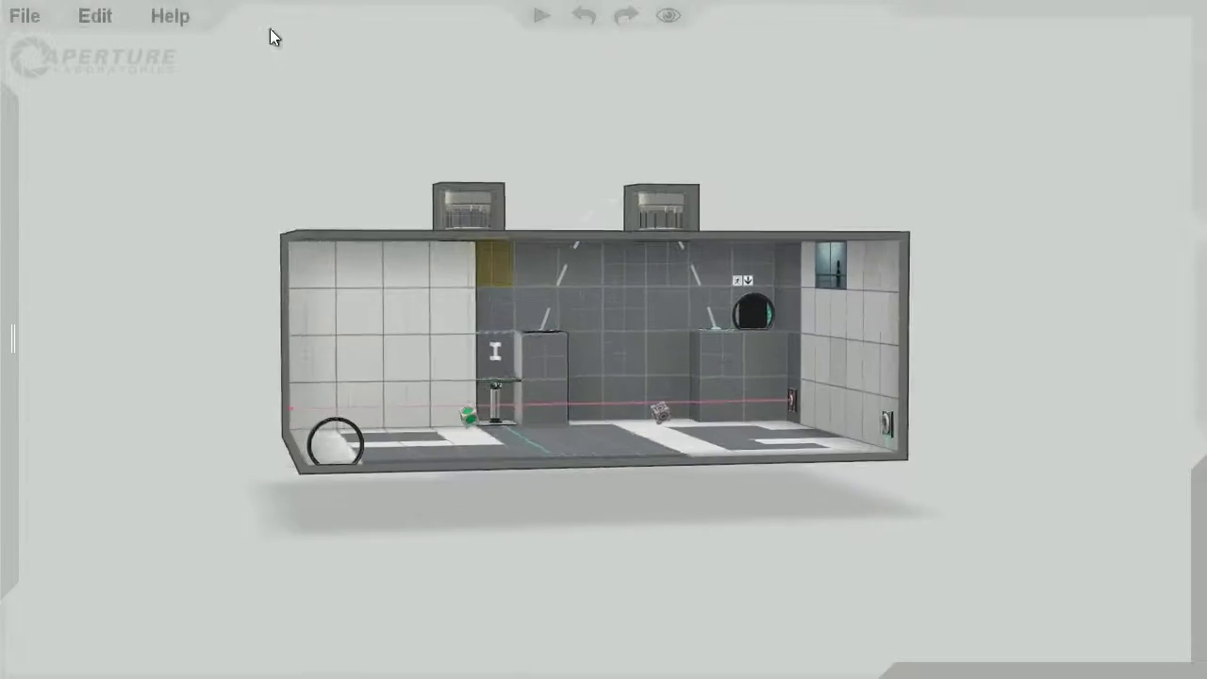
scroll(554, 333, "up", 5)
right_click_drag(560, 333, 532, 241)
left_click_drag(425, 261, 1127, 300)
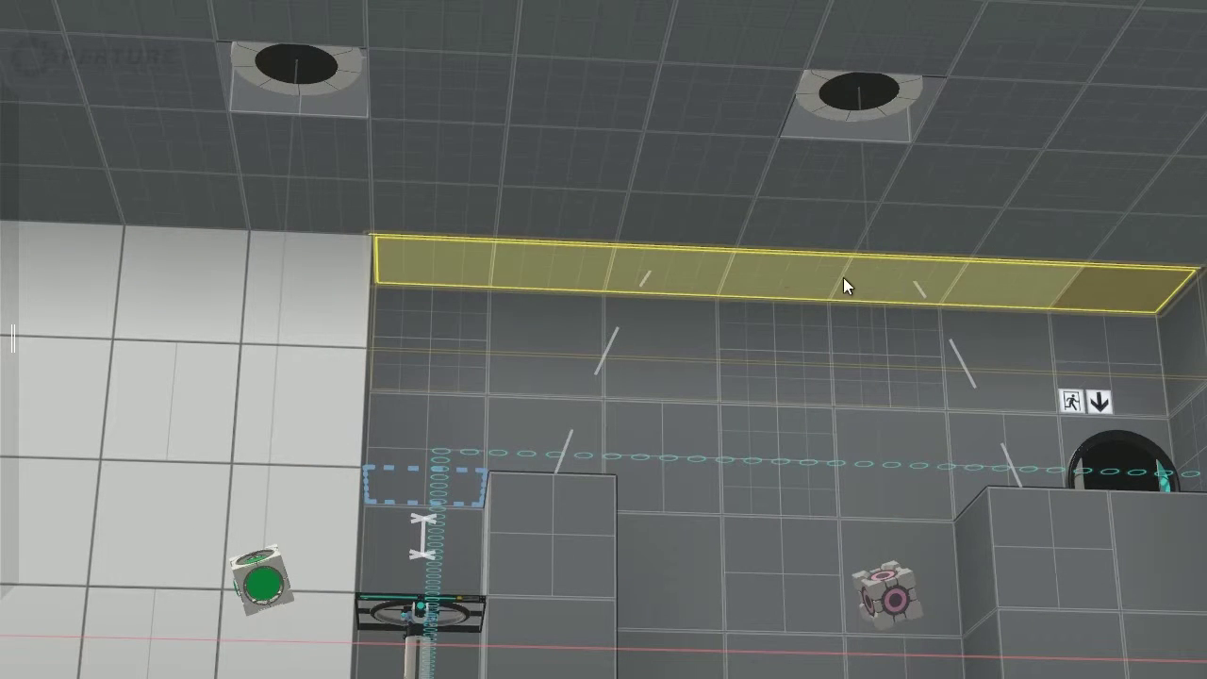
left_click_drag(757, 254, 754, 175)
Step: Inspect the reworked recess, faith plate trajectory and overall chamber layout from the front and from above
middle_click_drag(745, 266, 732, 510)
scroll(728, 494, "down", 5)
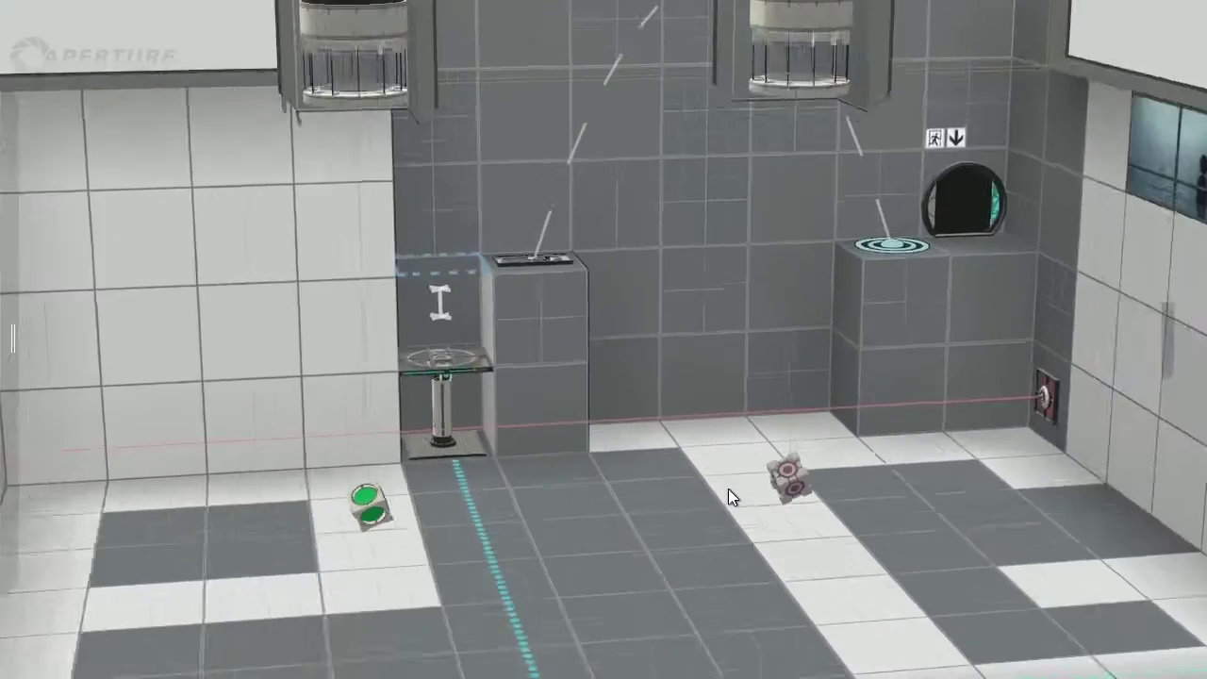
scroll(686, 413, "down", 3)
scroll(683, 406, "up", 6)
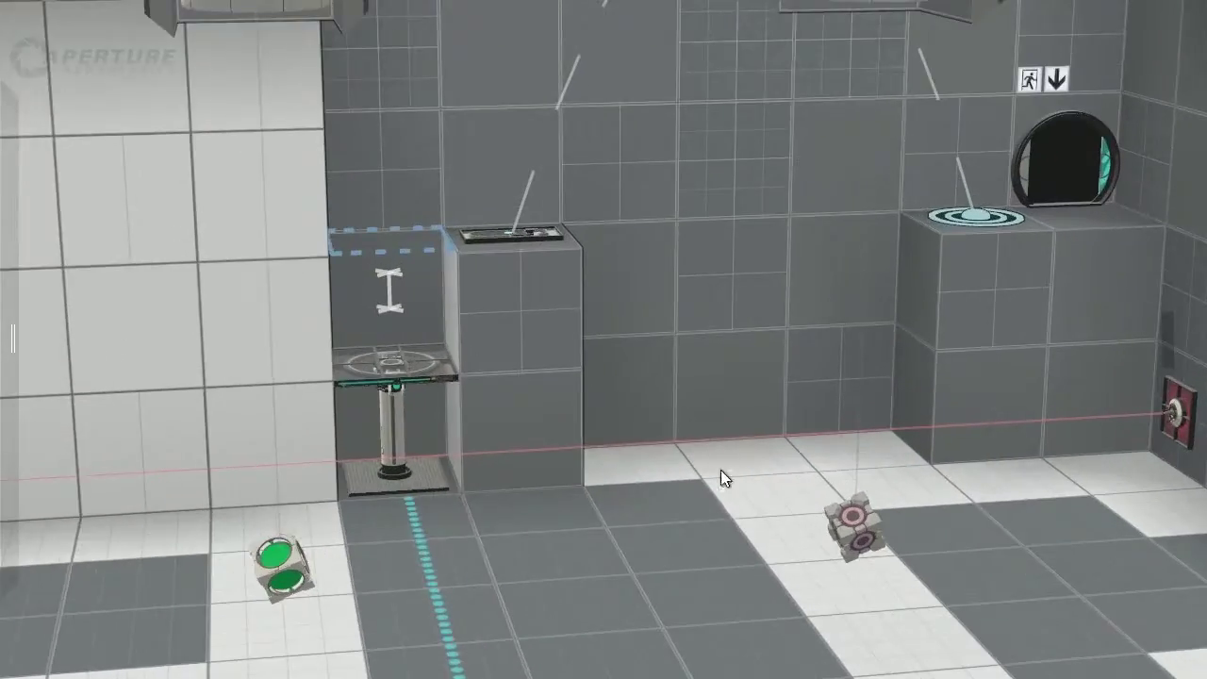
middle_click_drag(721, 469, 675, 445)
scroll(675, 442, "down", 5)
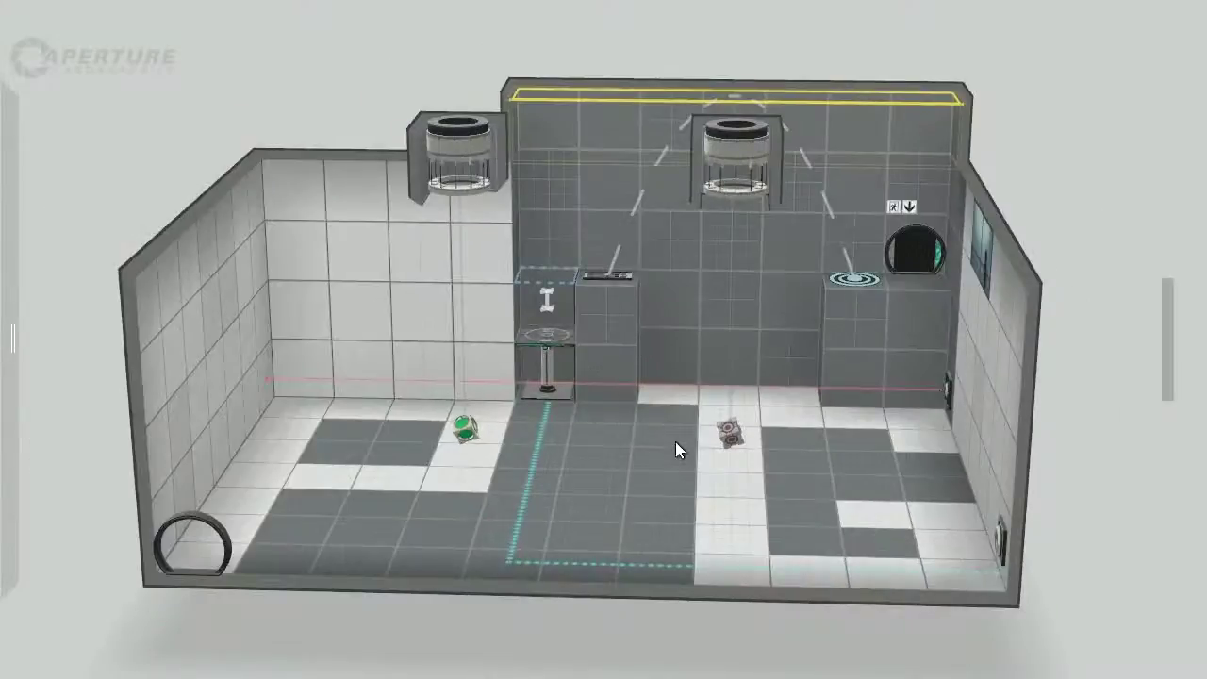
middle_click_drag(475, 459, 533, 570)
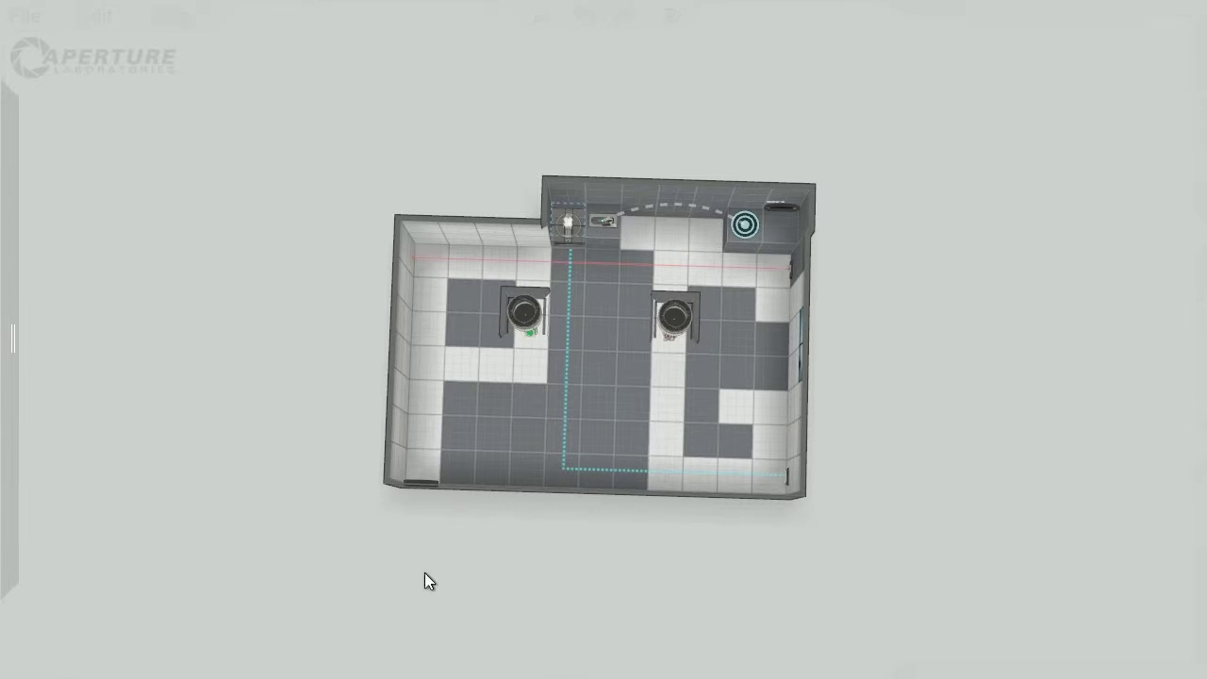
middle_click_drag(412, 581, 390, 237)
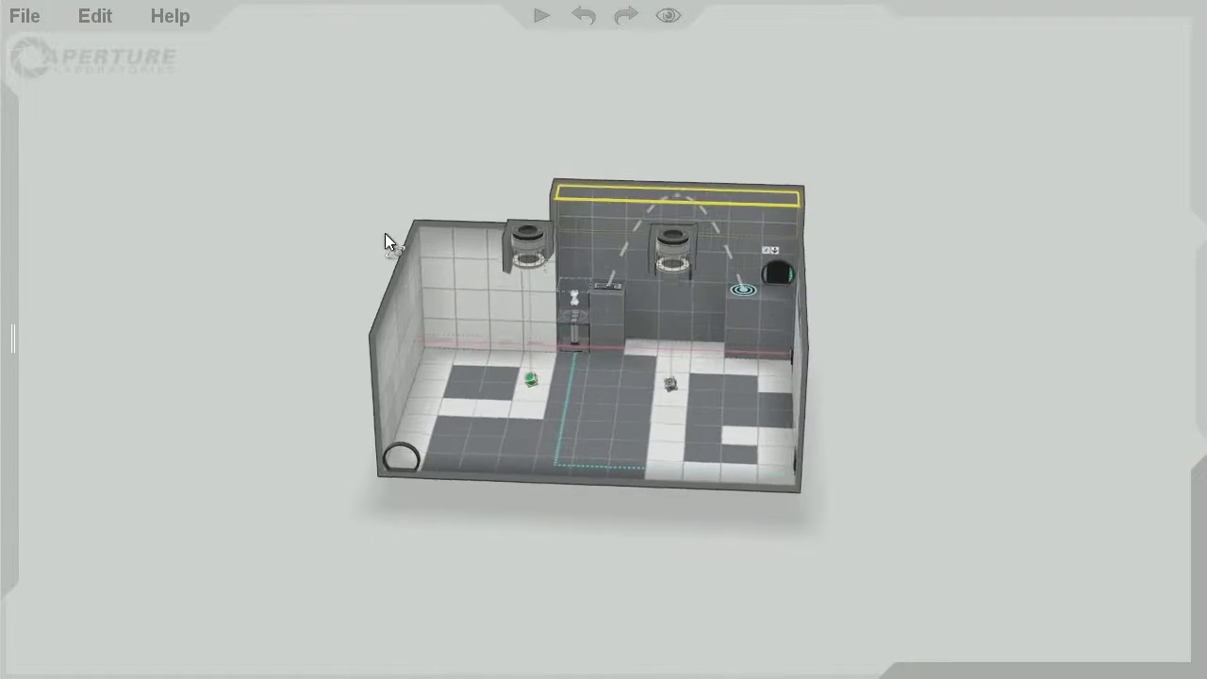
Step: Start a playtest of the chamber, cross the room and pick up the companion cube
left_click(543, 16)
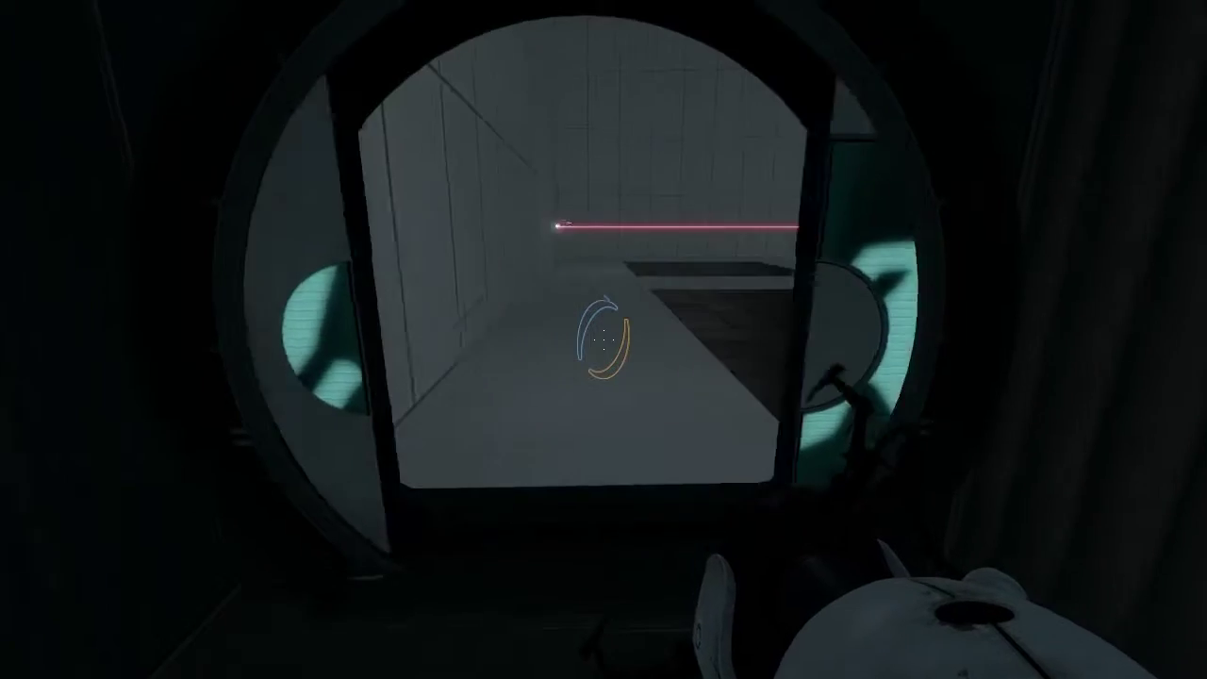
key("w")
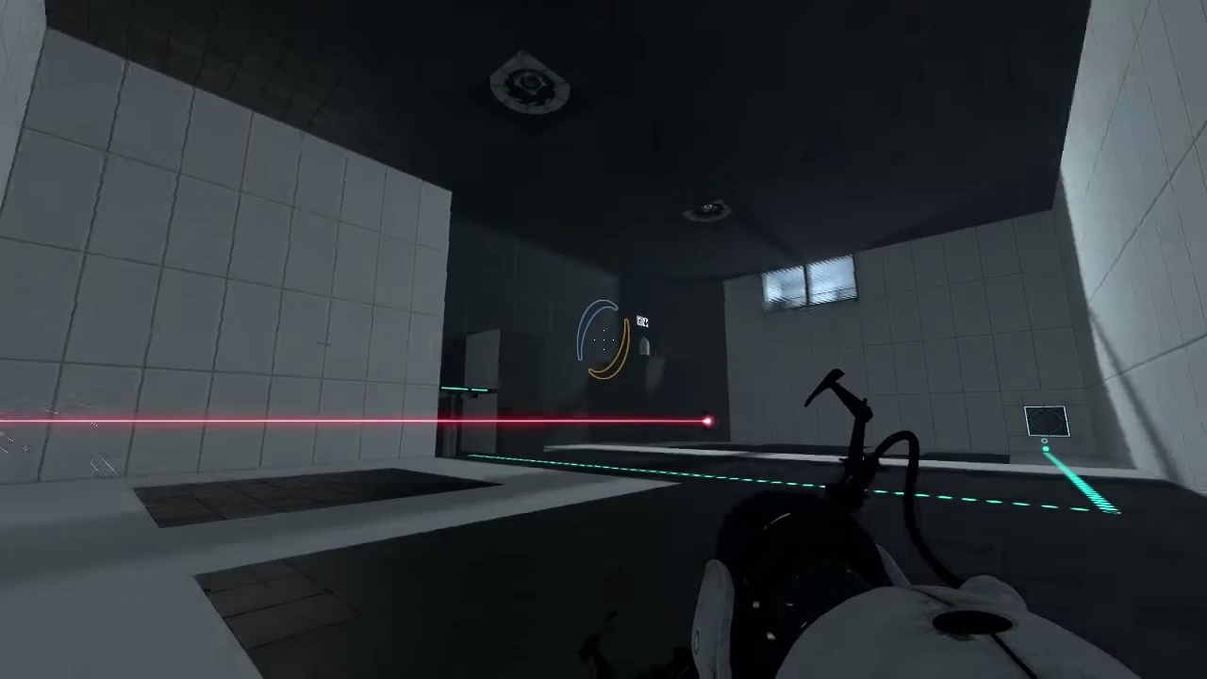
key("w")
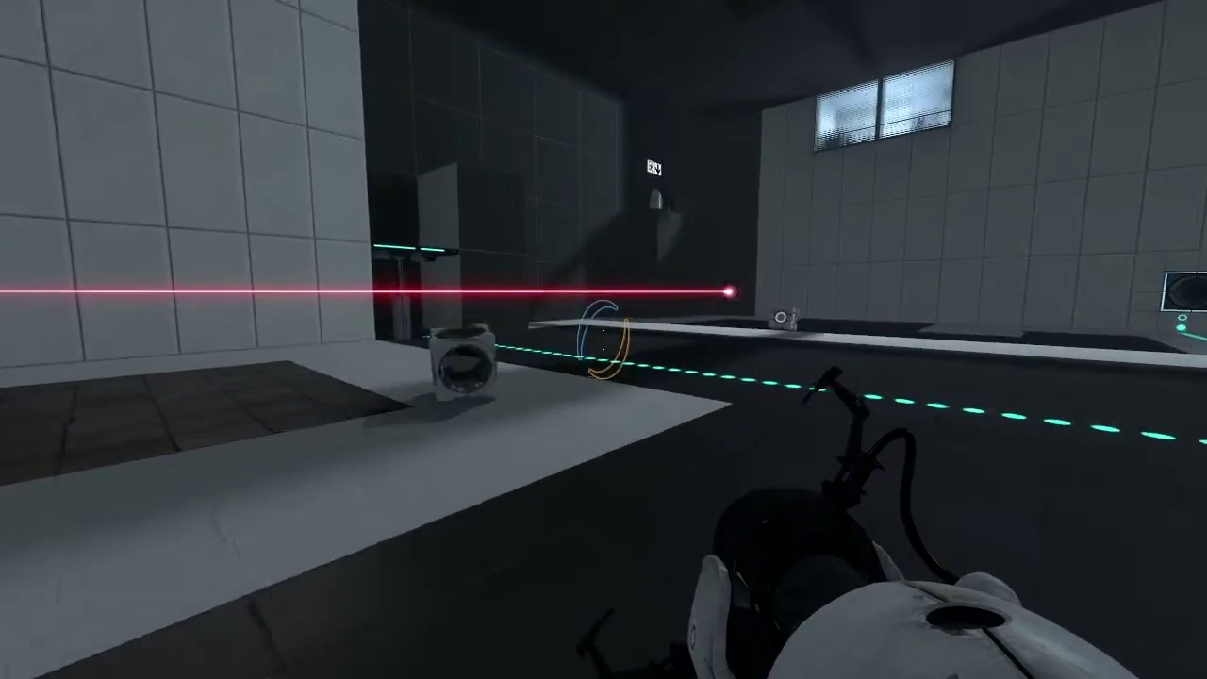
key("w")
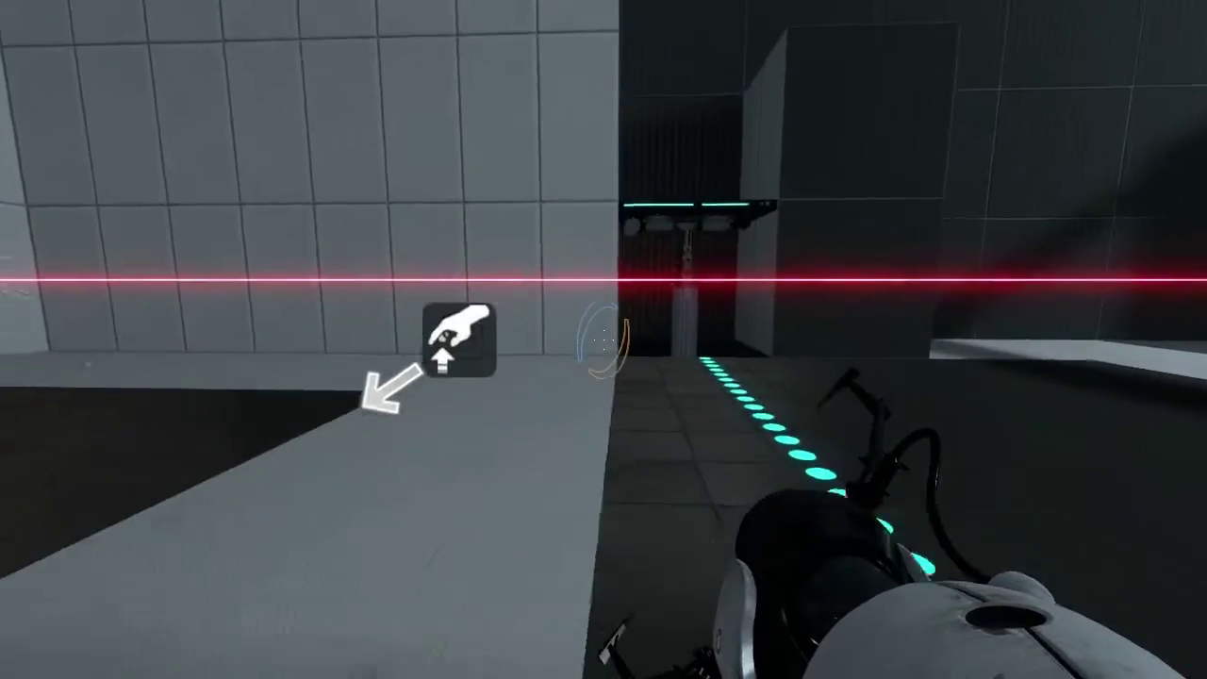
key("w")
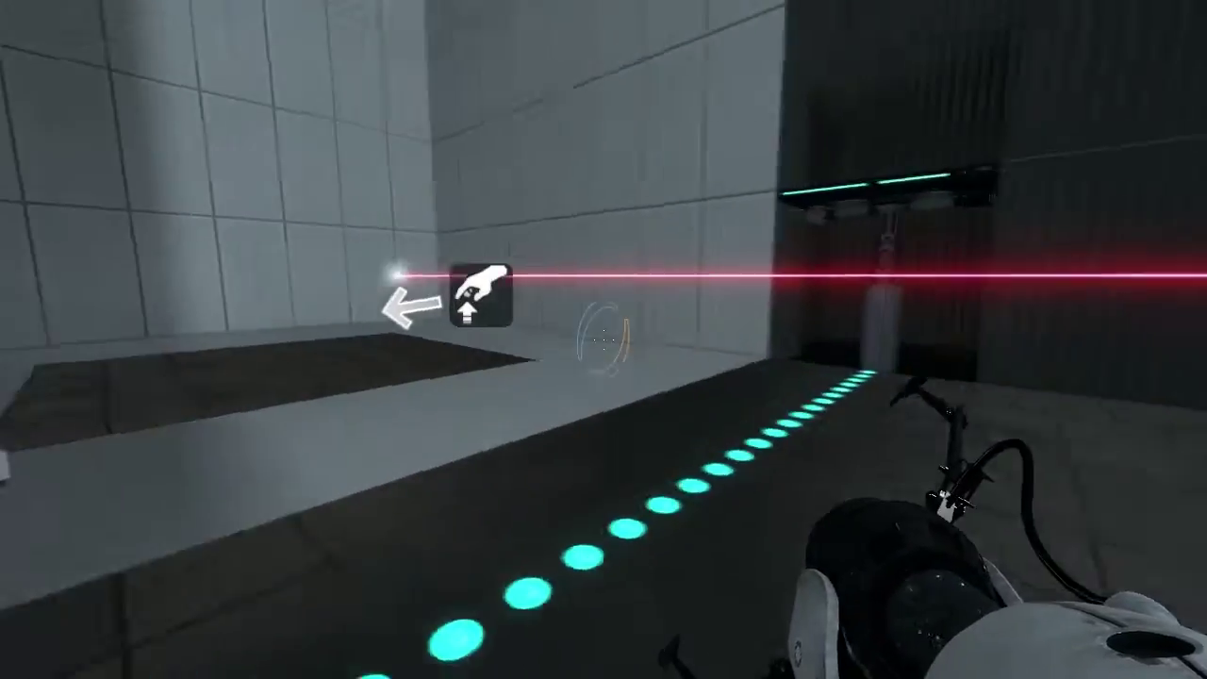
key("w")
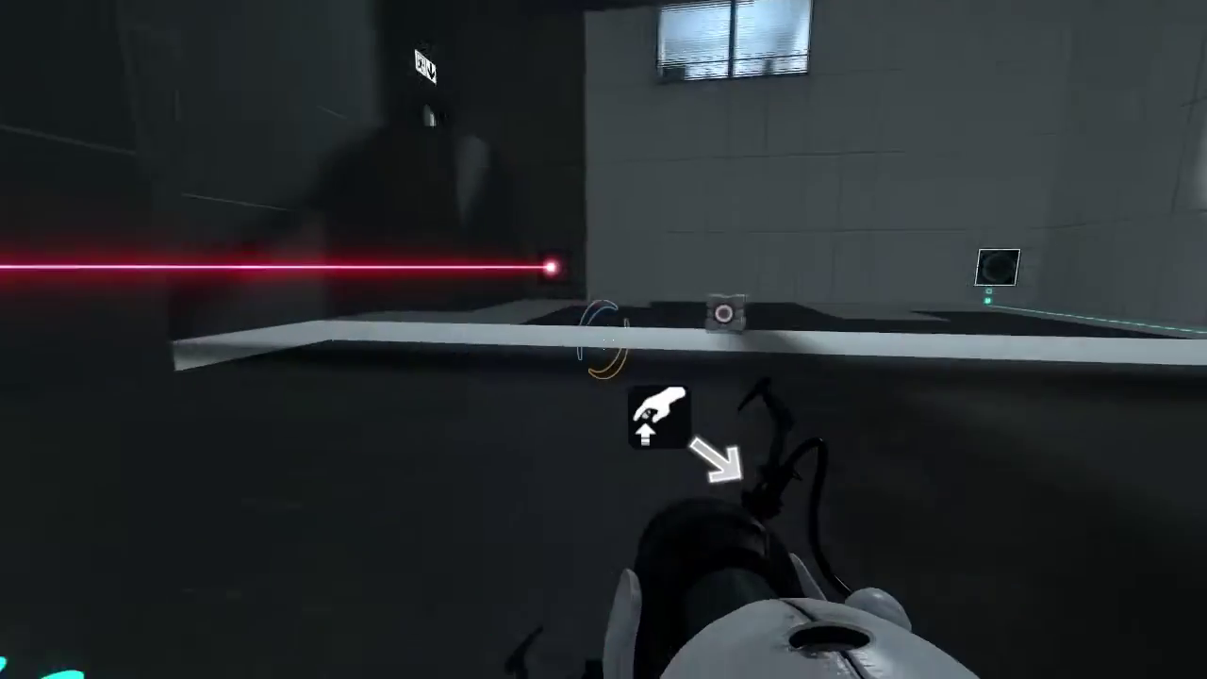
key("w")
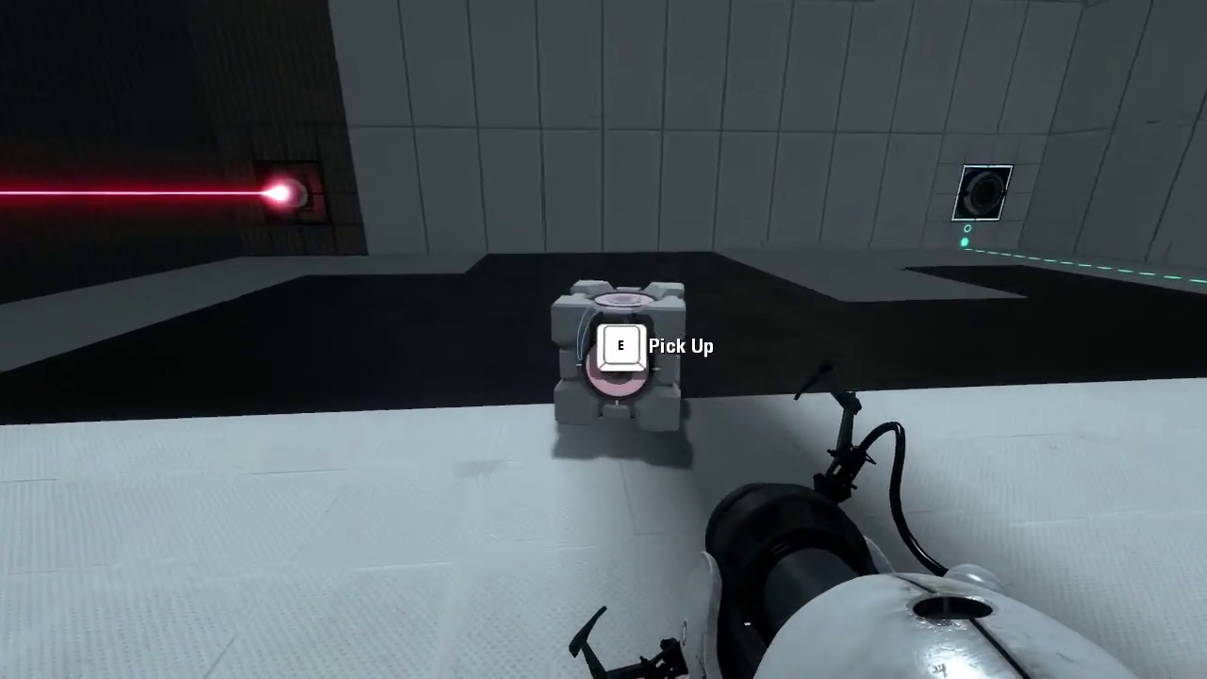
key("e")
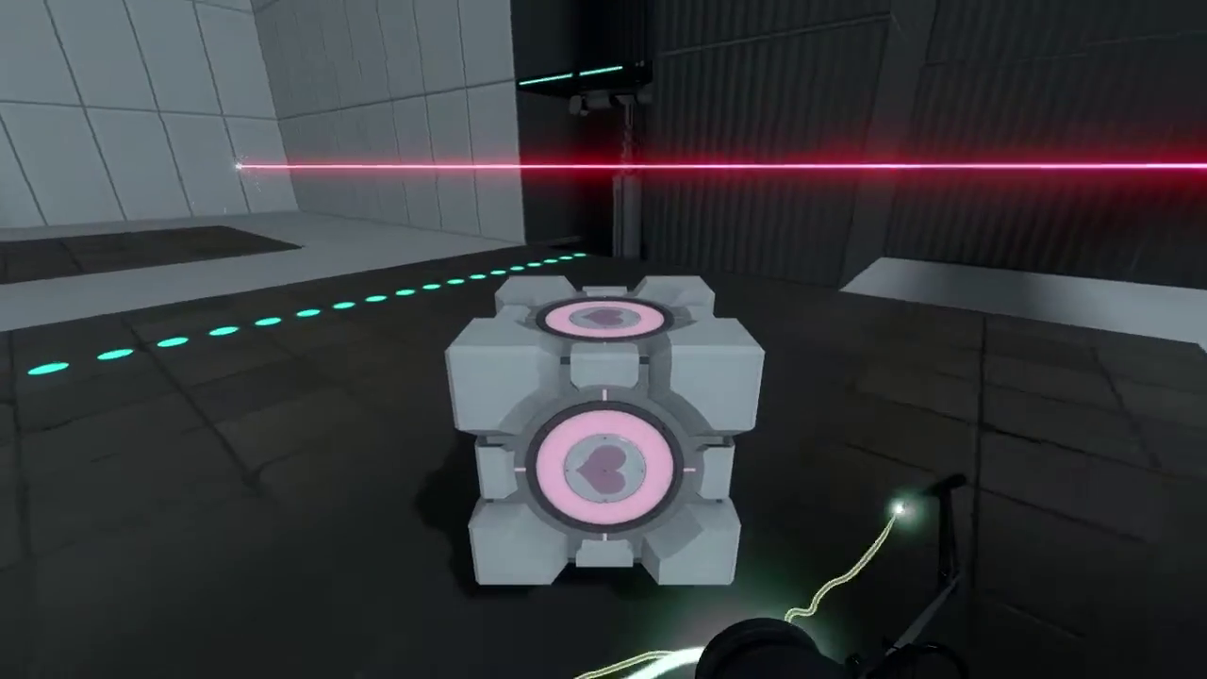
Step: Set the companion cube down in front of the piston platform and stack the reflection cube on it in the laser beam
key("w")
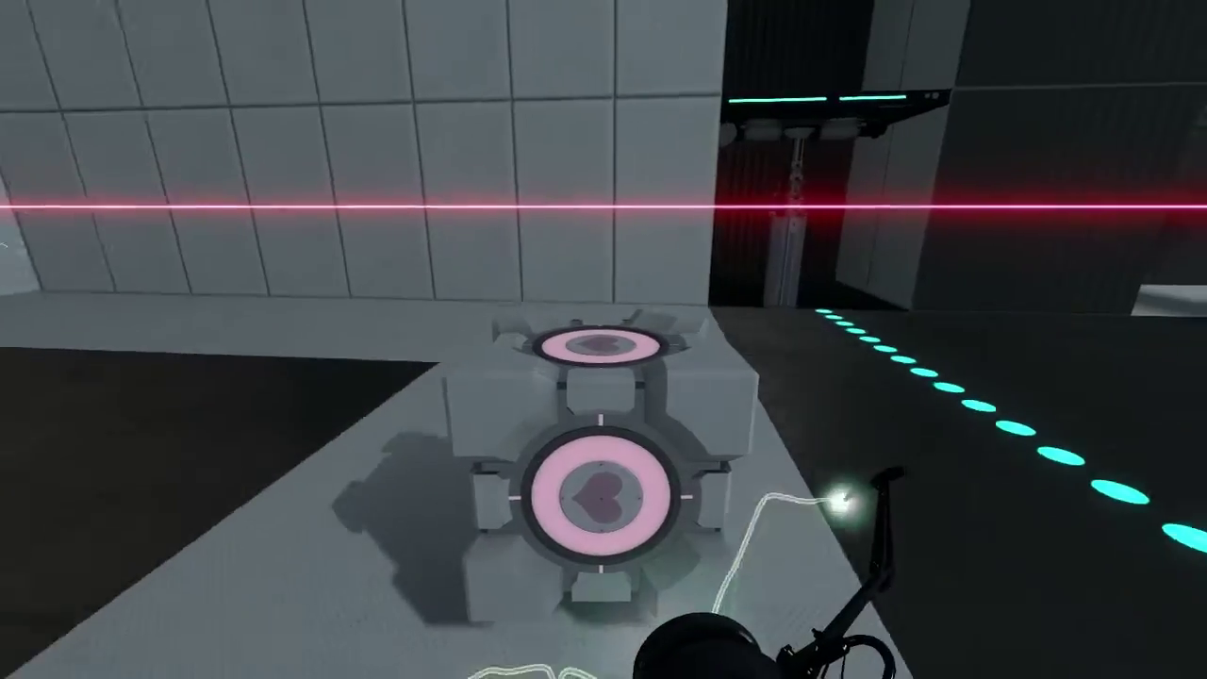
key("w")
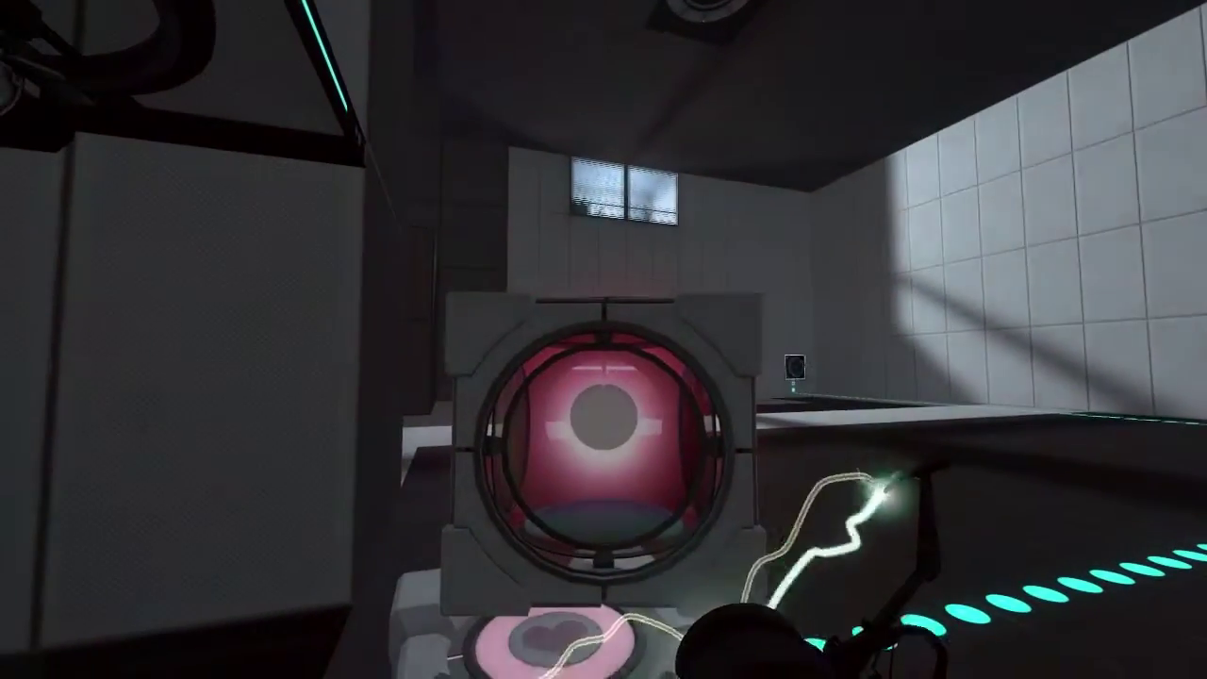
key("e")
key("s")
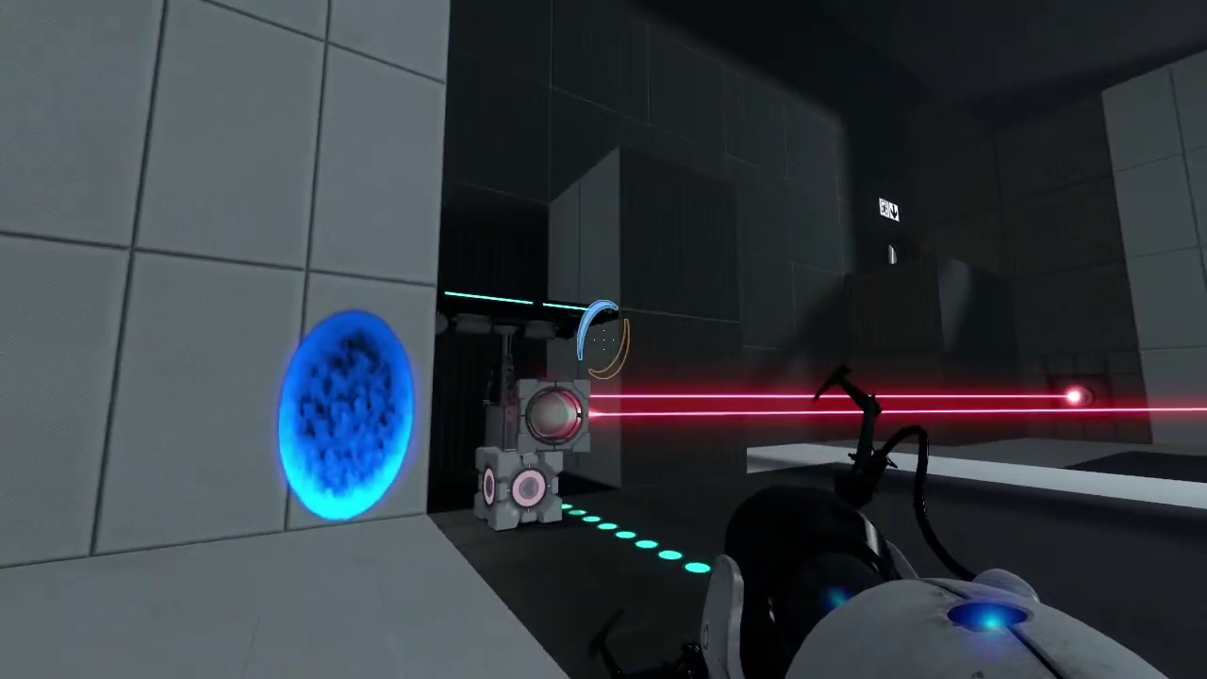
Step: Test getting from the stacked cubes onto the piston platform, and end the playtest to return to the chamber editor
key("w")
key("a")
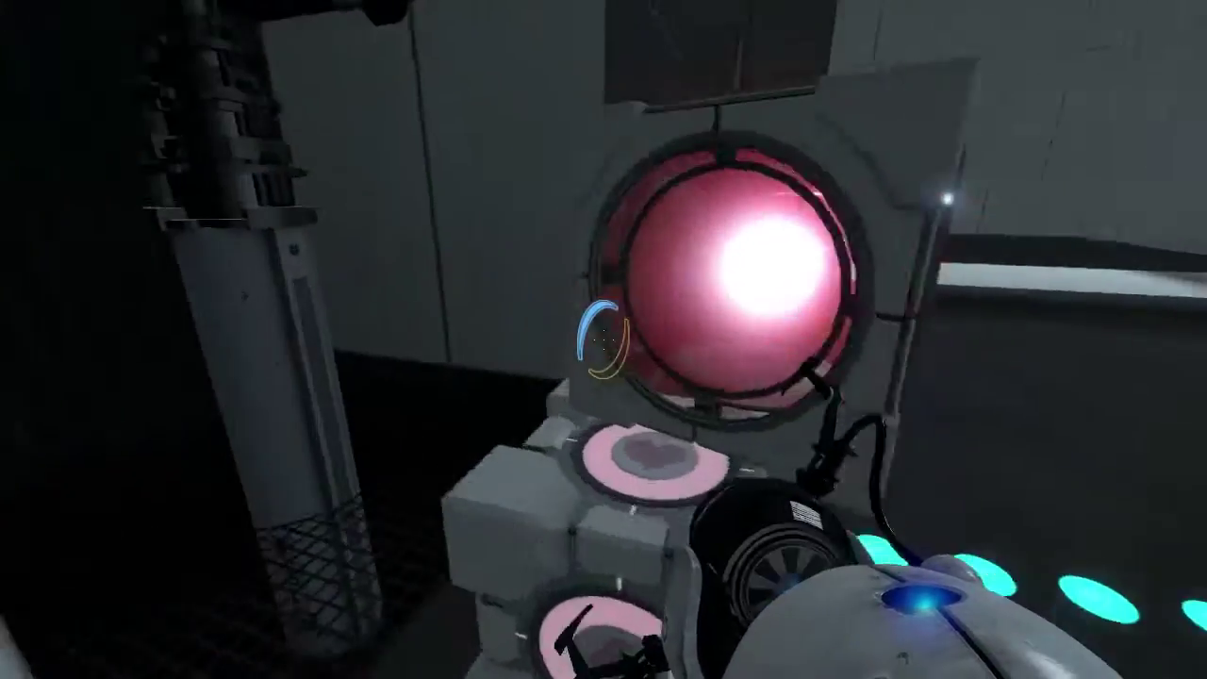
key("space")
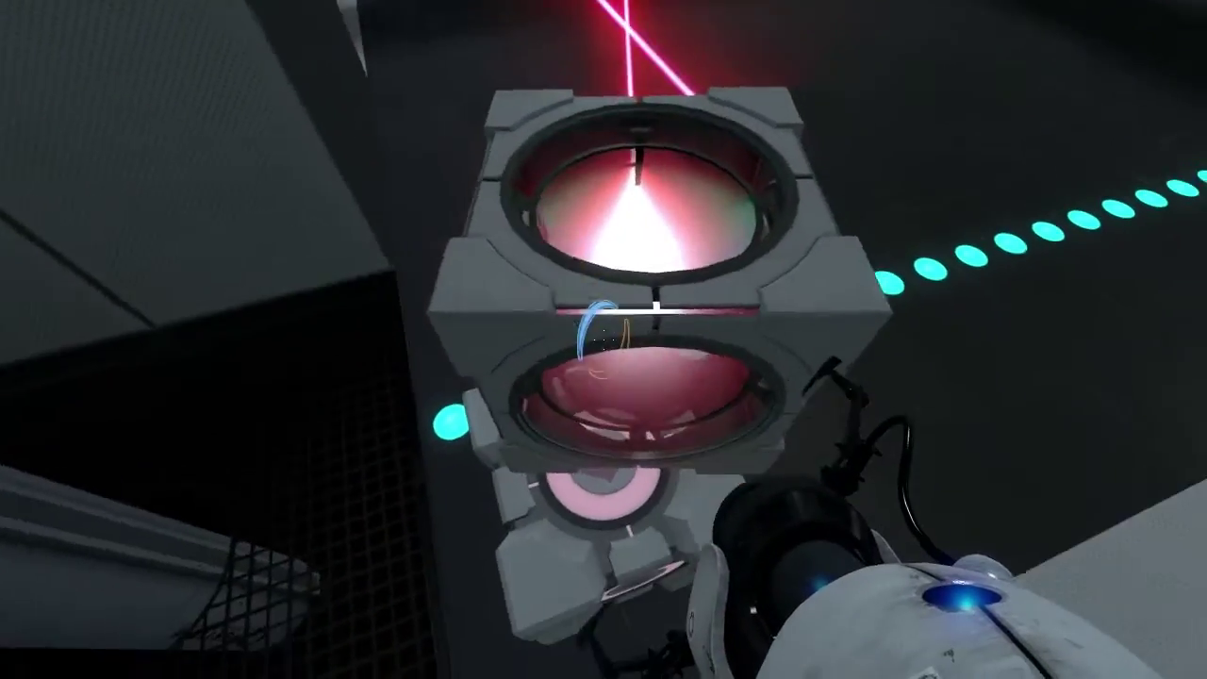
key("s")
key("w")
key("w")
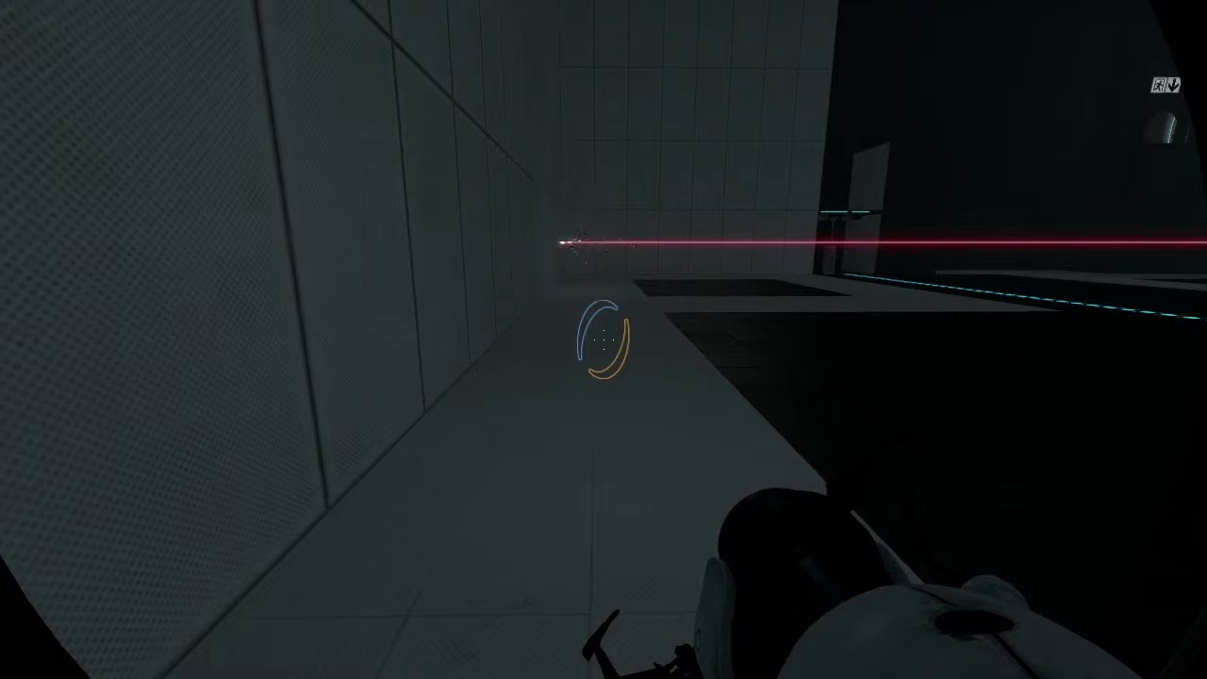
key("Escape")
left_click(228, 484)
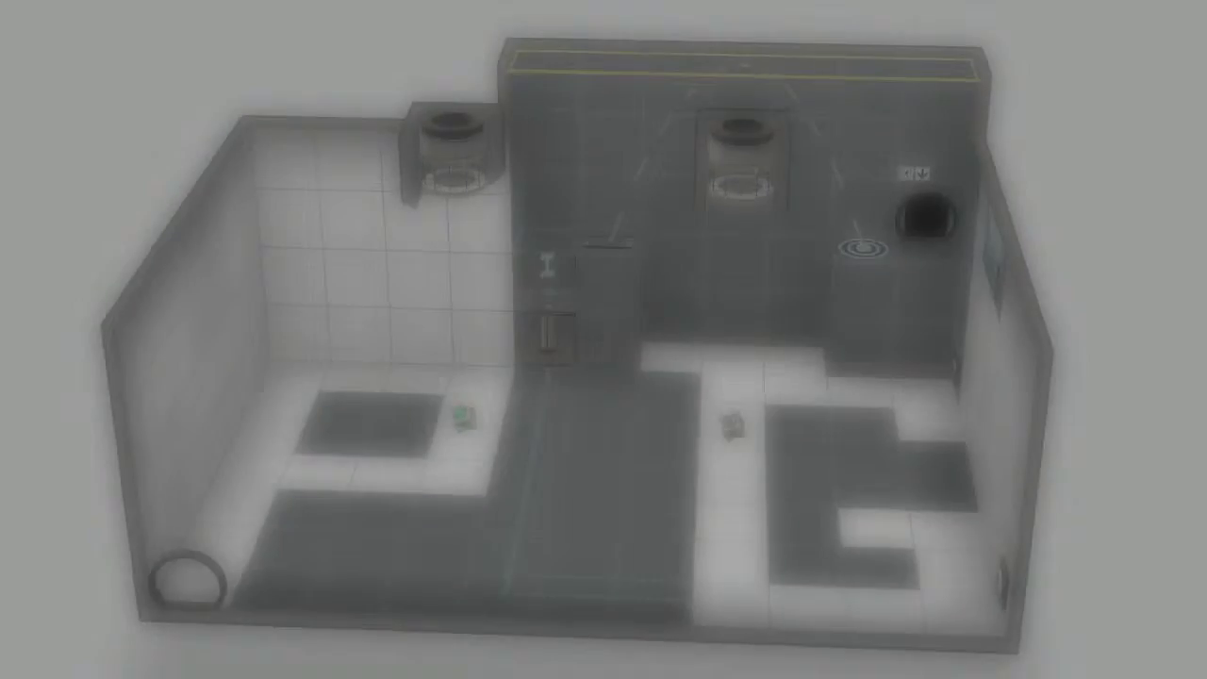
Step: Select the piston platform beside the faith plate and set its starting position down to floor level
left_click(571, 330)
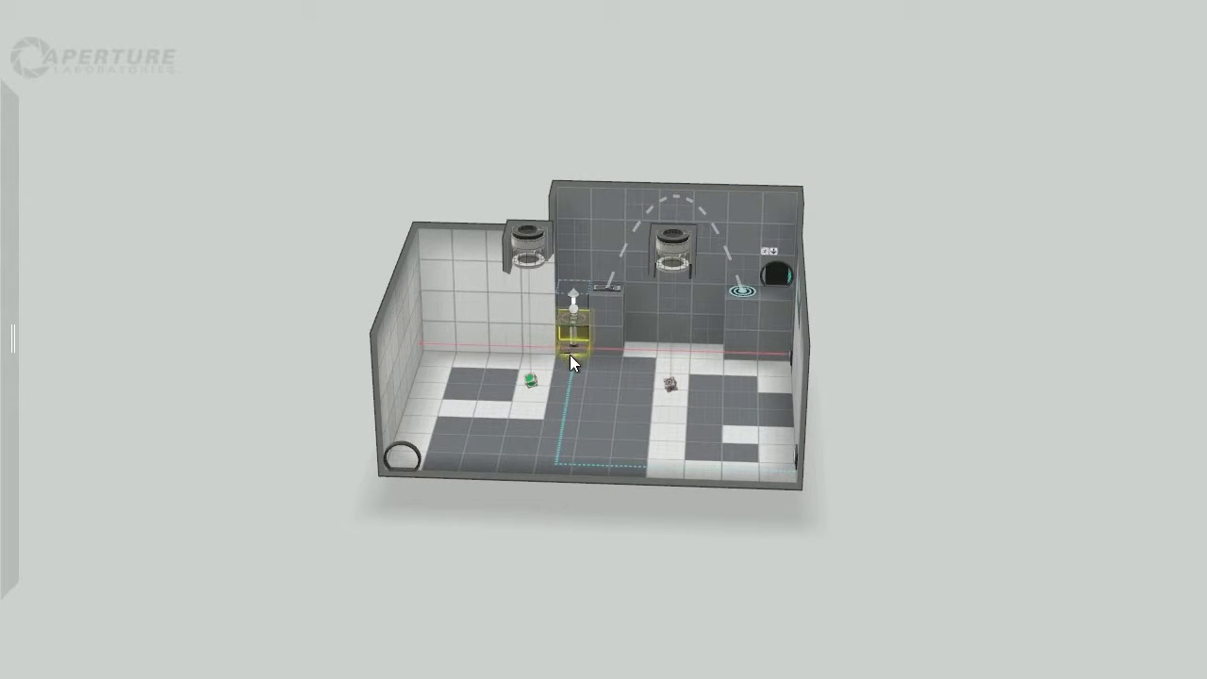
scroll(570, 354, "up", 5)
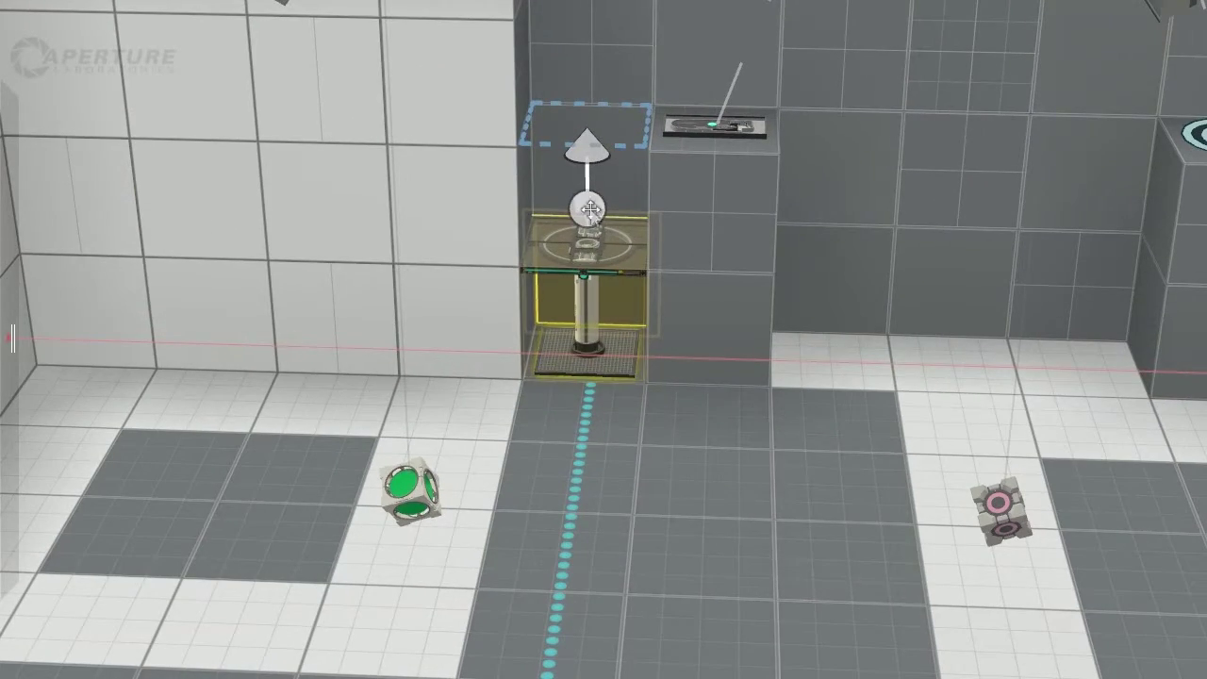
left_click_drag(587, 290, 573, 350)
Step: Examine the lowered piston platform, laser path, cubes and floor layout from several angles
middle_click_drag(329, 334, 444, 312)
scroll(444, 312, "down", 5)
middle_click_drag(722, 290, 969, 320)
right_click_drag(969, 321, 259, 434)
right_click_drag(336, 402, 412, 437)
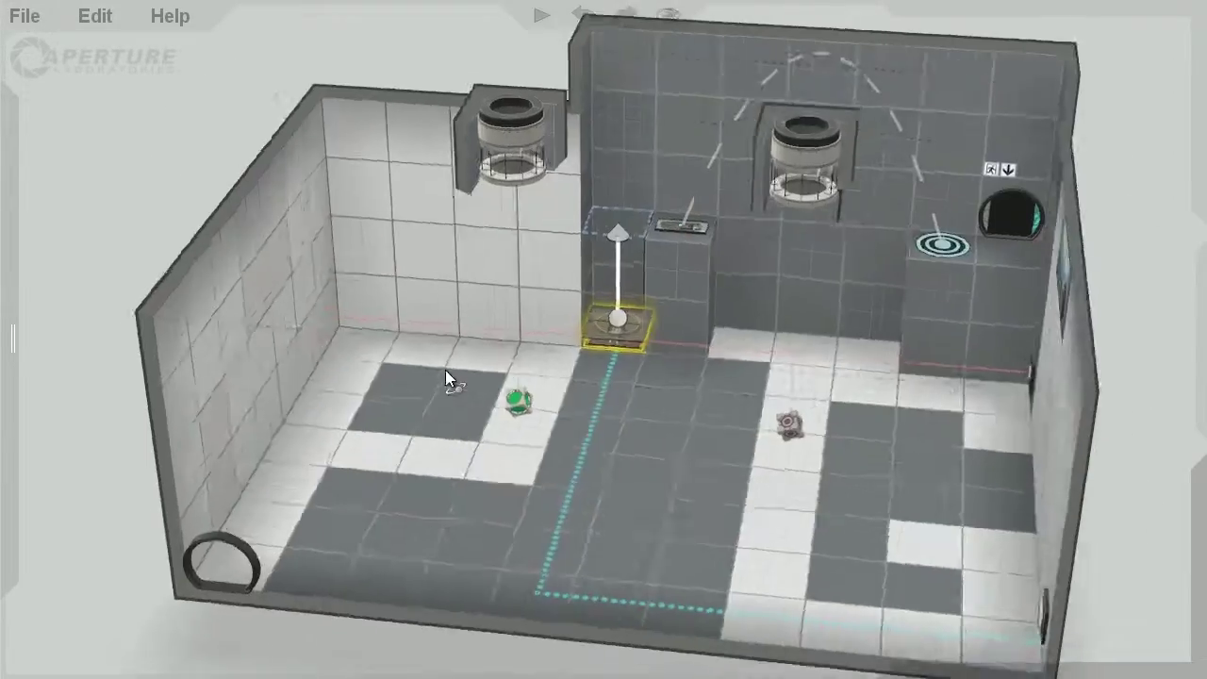
right_click_drag(445, 369, 543, 365)
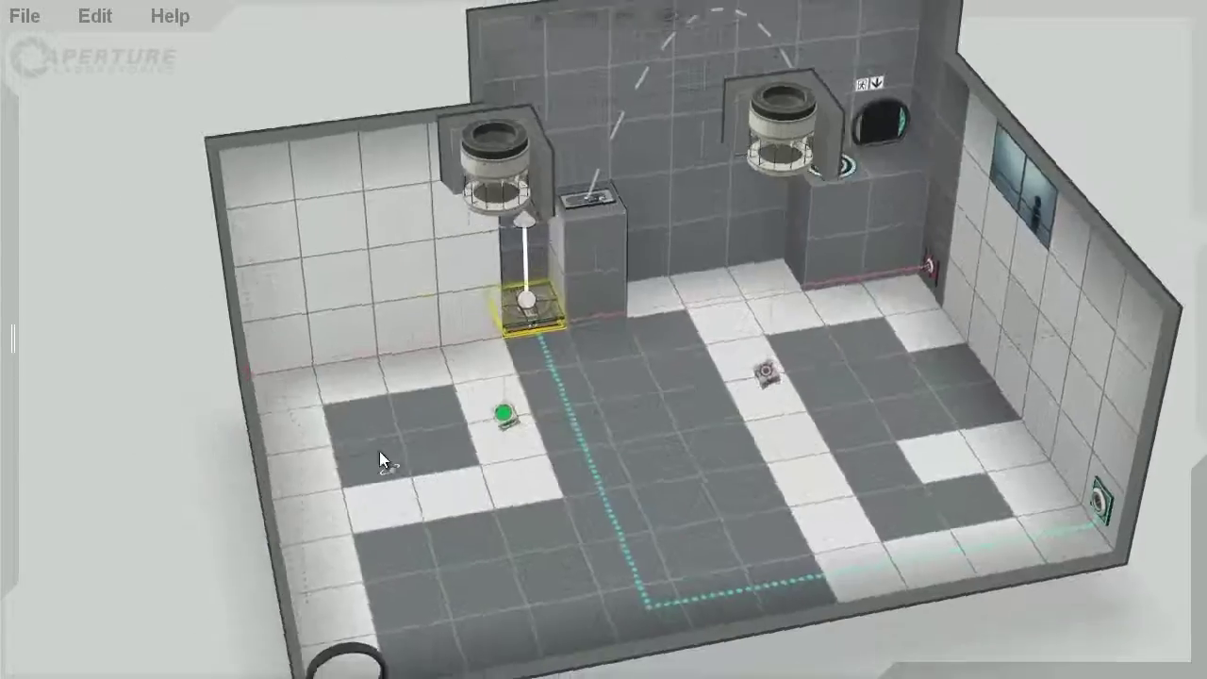
right_click_drag(379, 451, 383, 437)
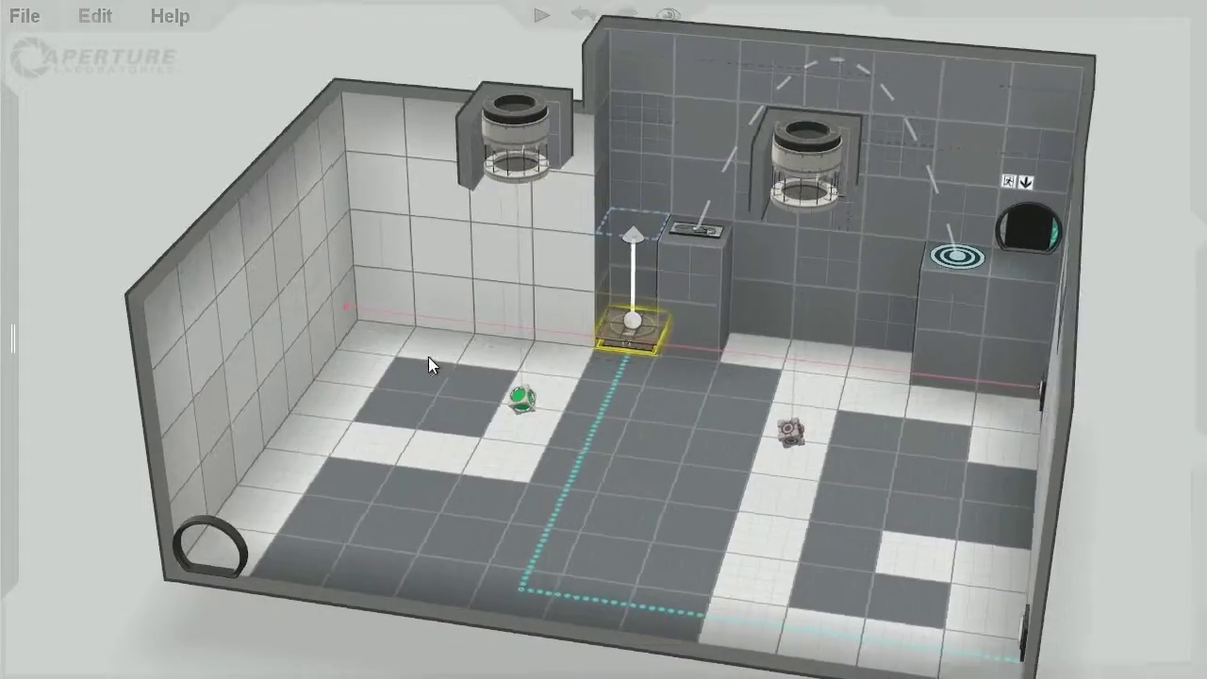
right_click_drag(425, 364, 425, 431)
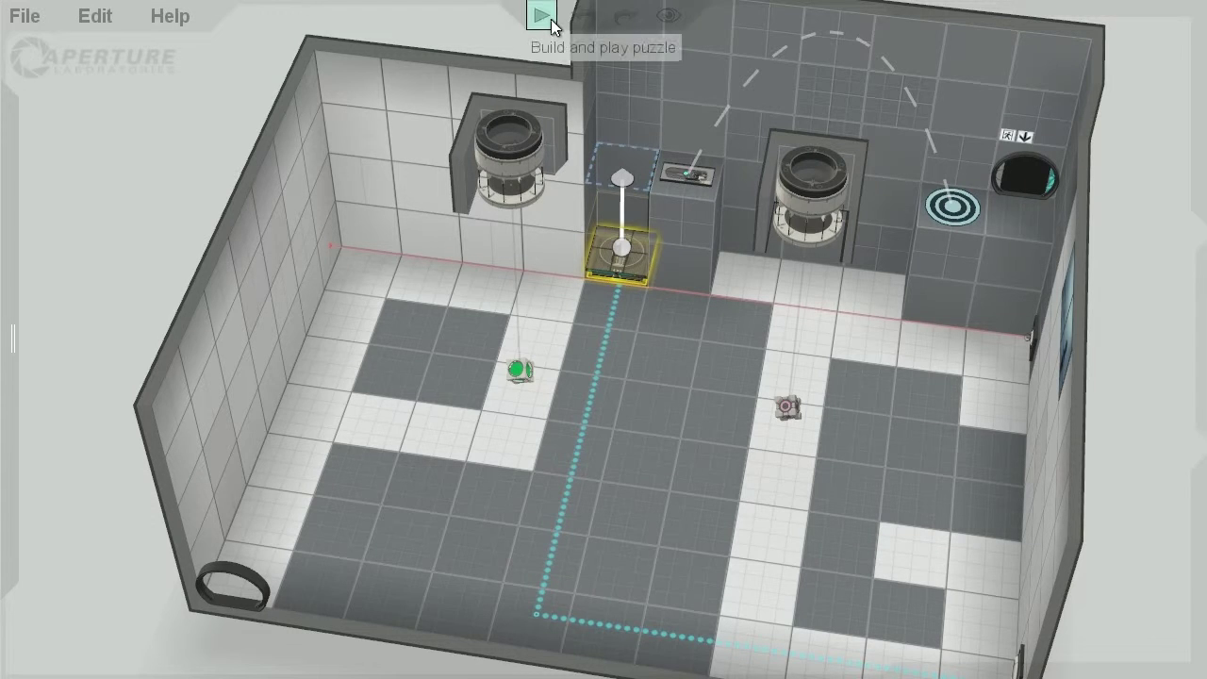
Step: Build and play the chamber, cross the room, pick up the companion cube and carry it to the piston platform
left_click(545, 16)
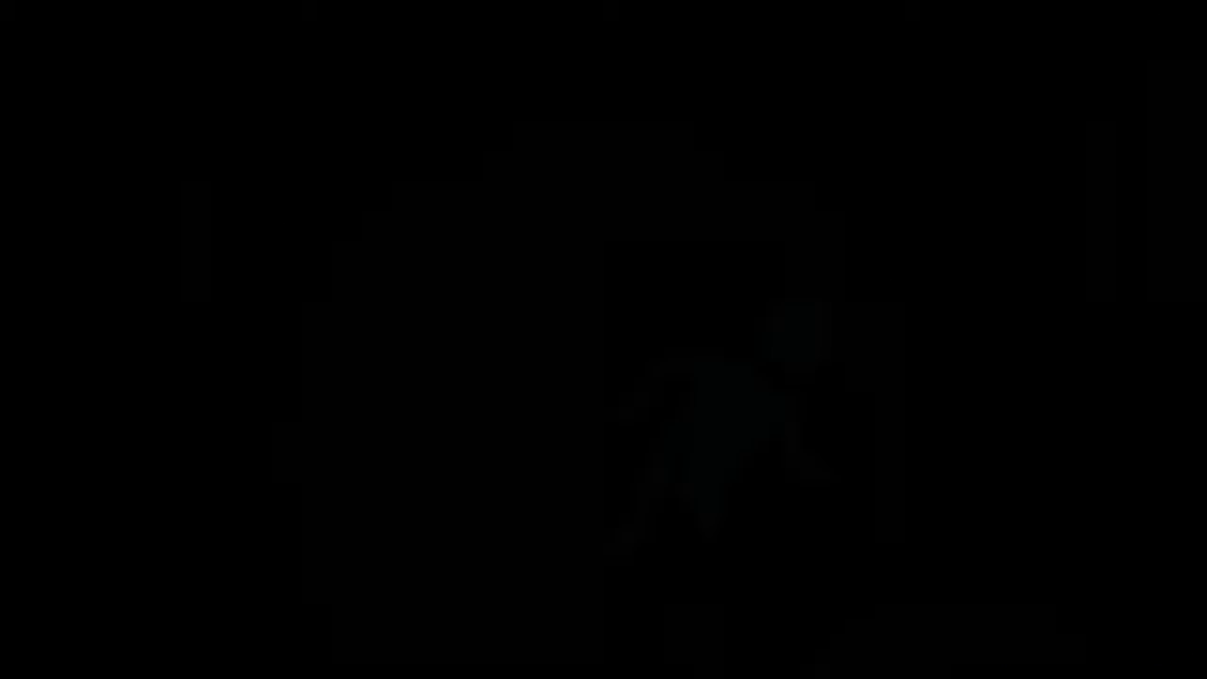
key("w")
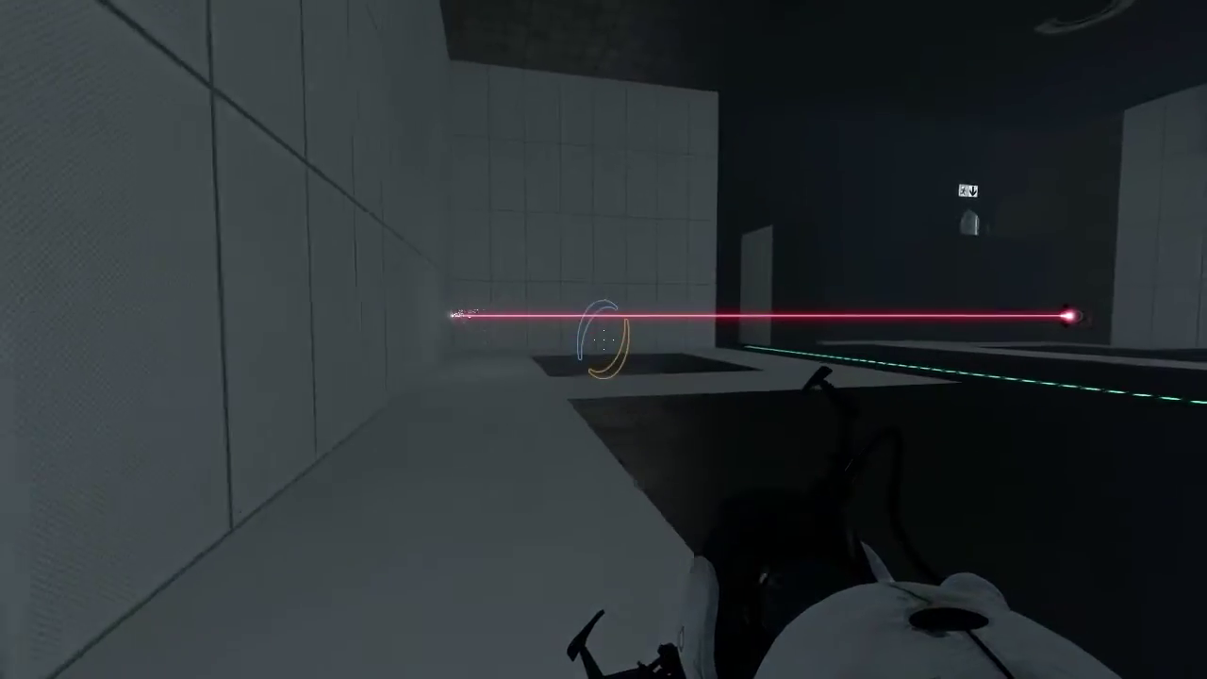
key("w")
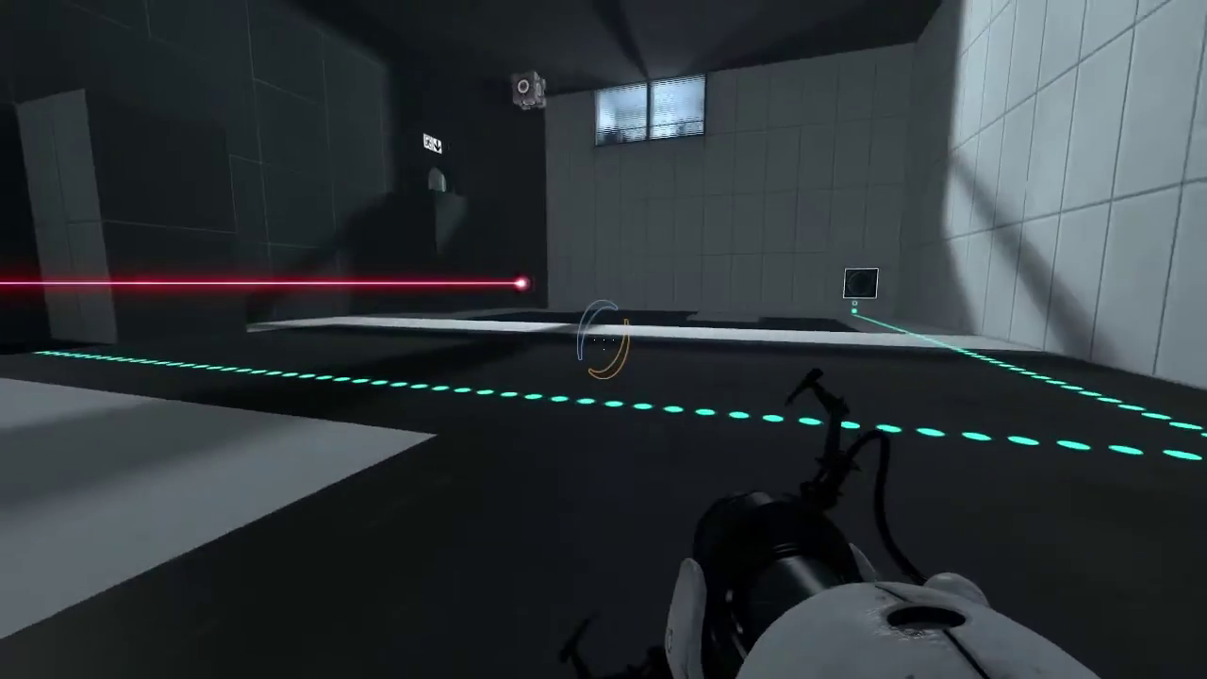
key("w")
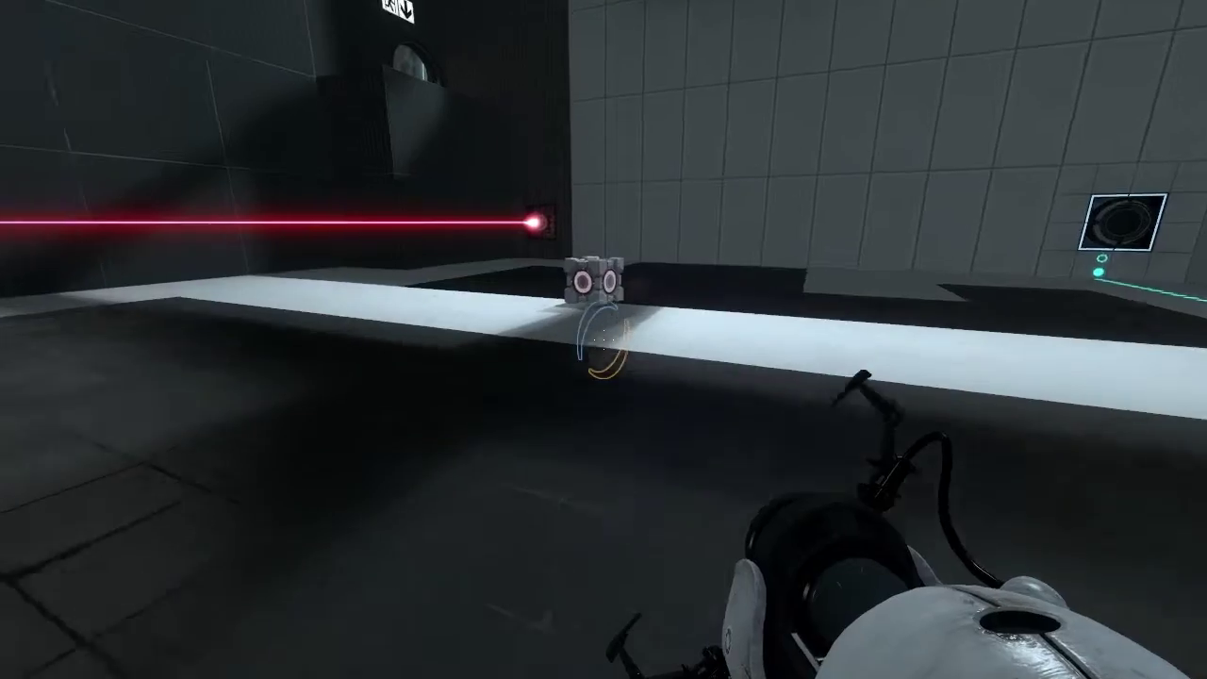
key("w")
key("e")
key("w")
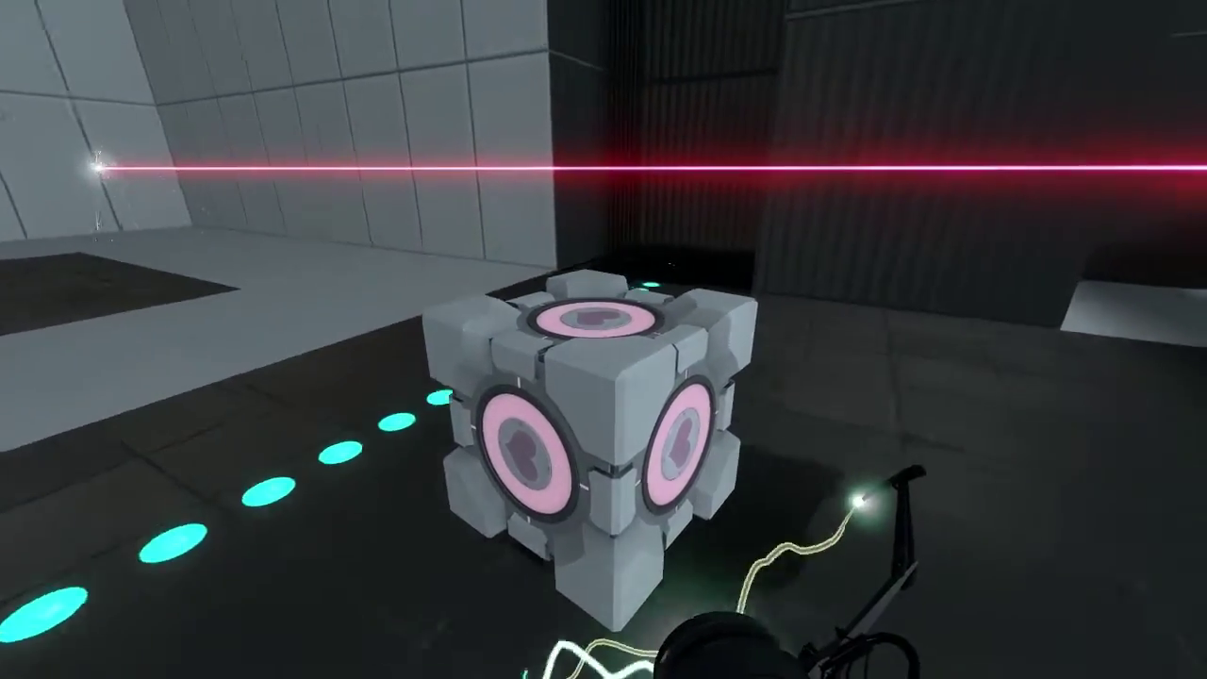
Step: Leave the companion cube in front of the piston platform, fetch the reflection cube and stack it on top in the laser beam
key("w")
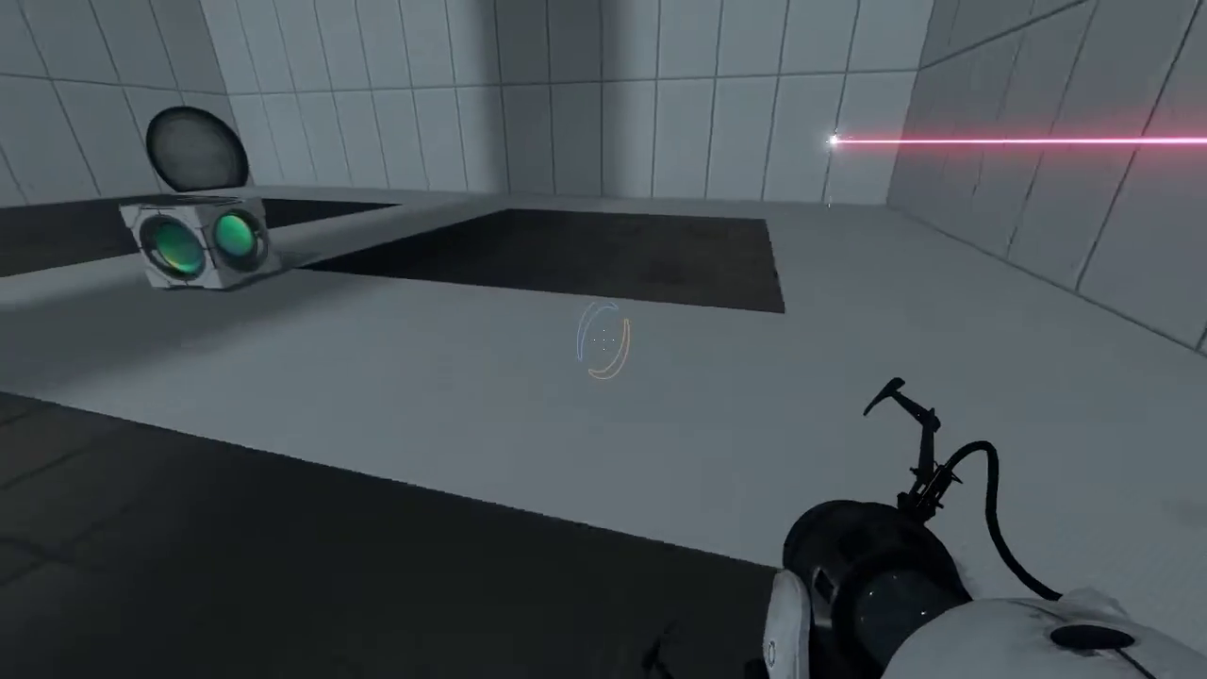
key("w")
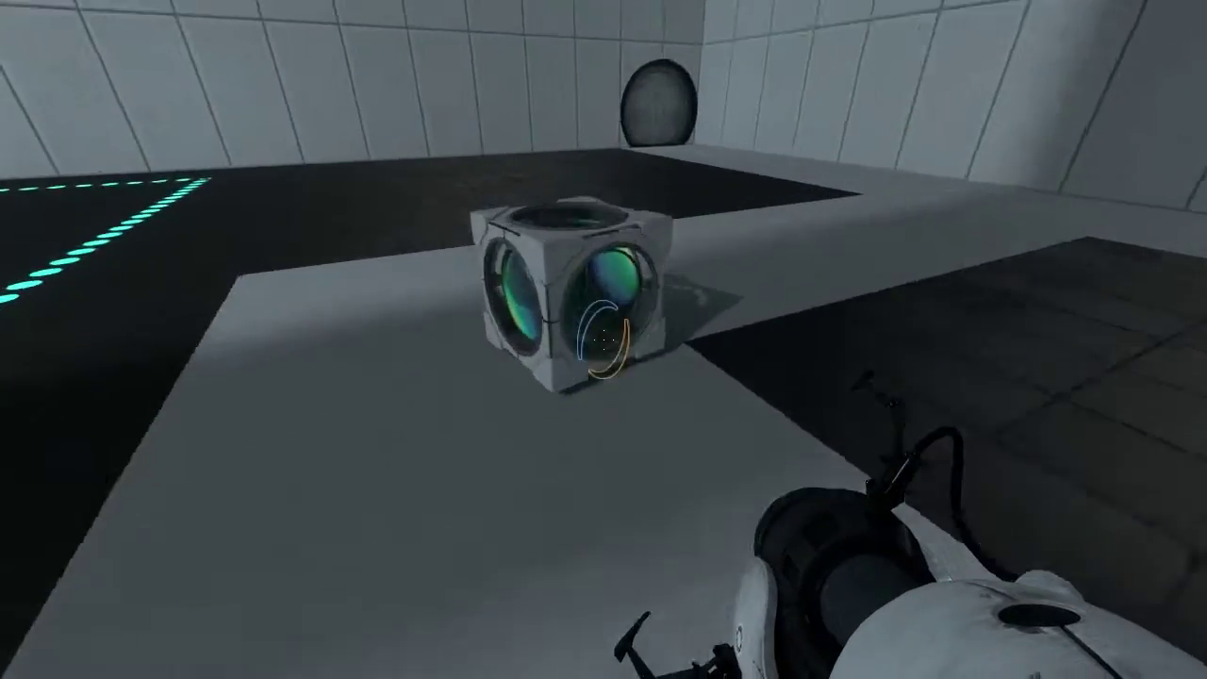
key("w")
key("e")
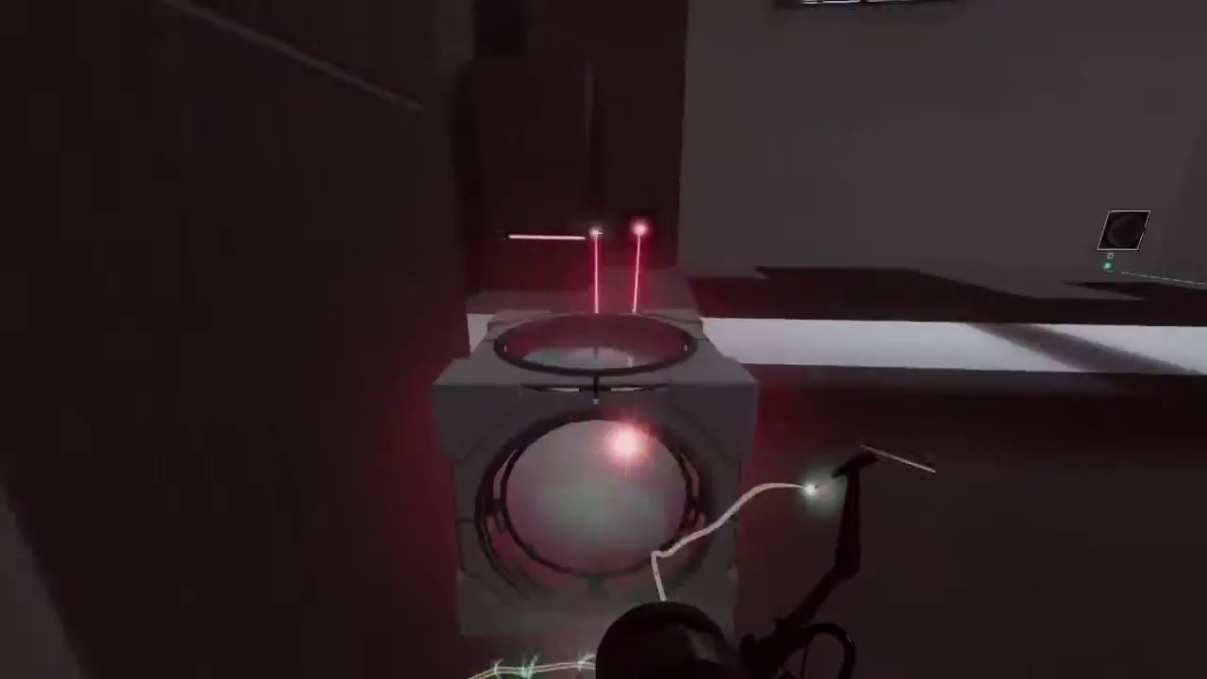
key("s")
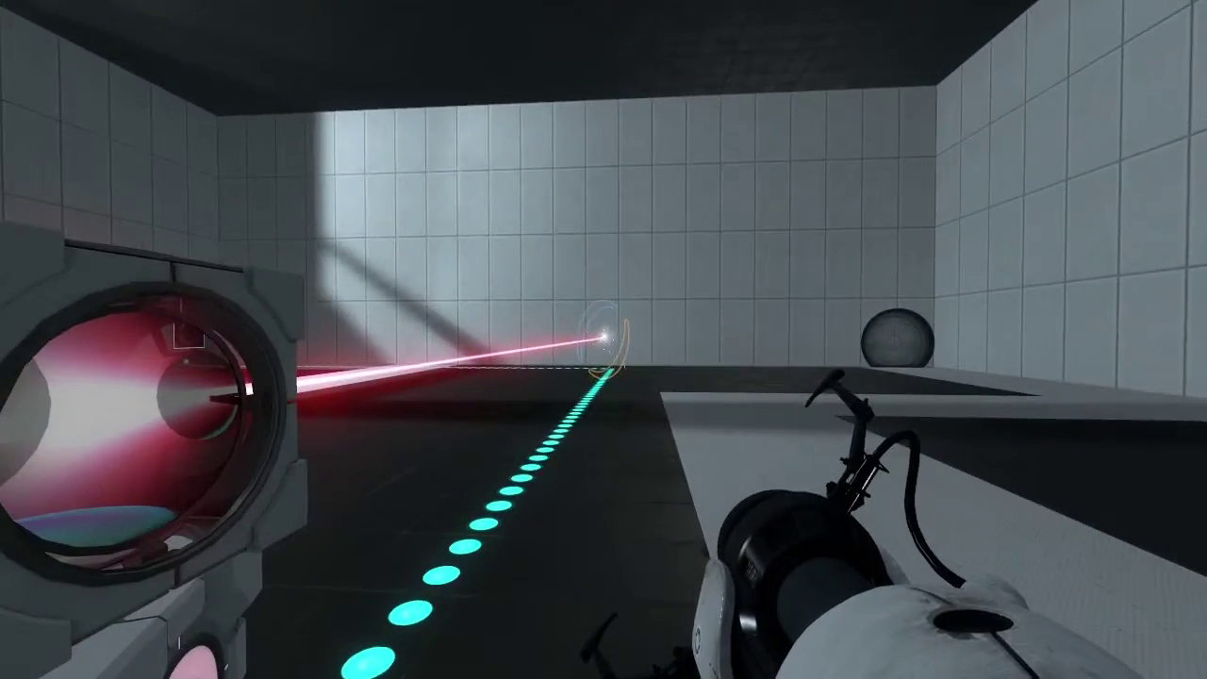
Step: Place a blue portal where the redirected laser hits and an orange one near the entry door, and exit to the editor
left_click(603, 340)
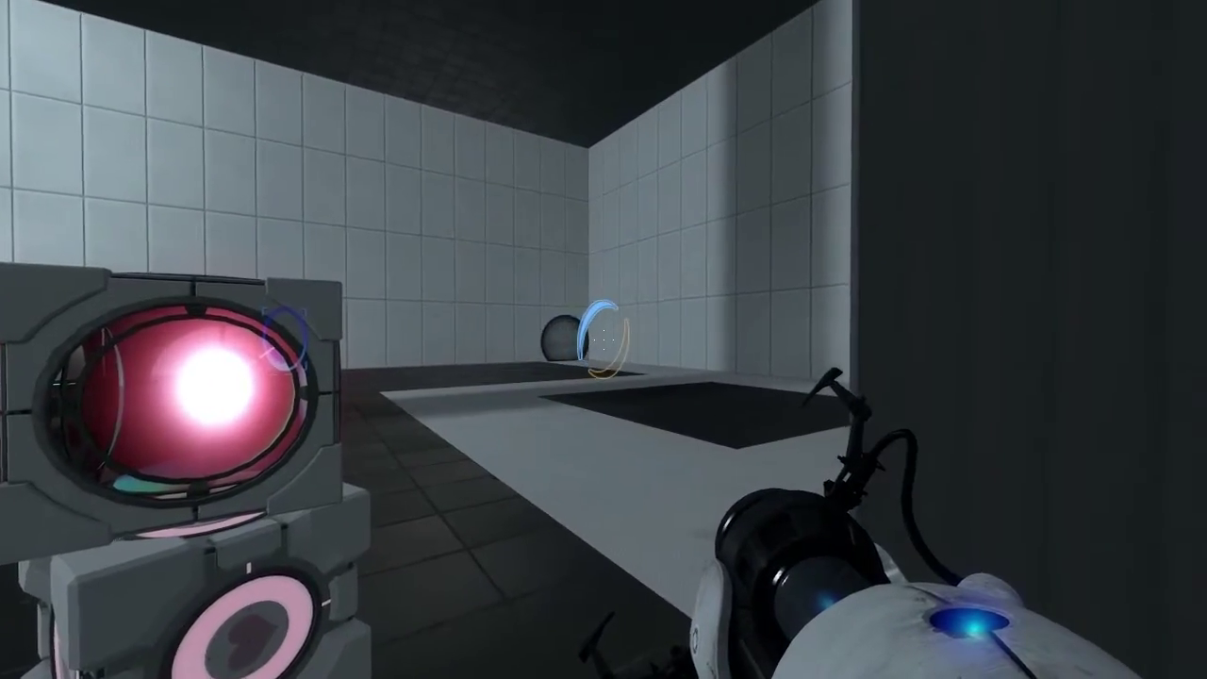
right_click(603, 340)
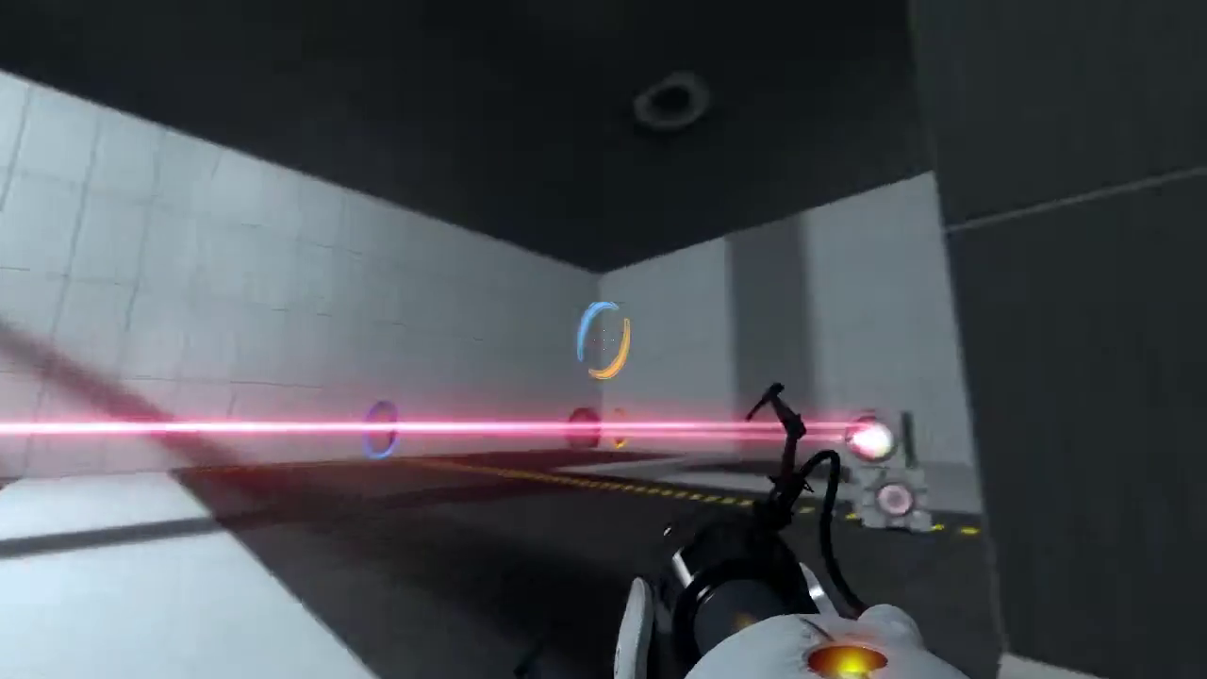
key("Escape")
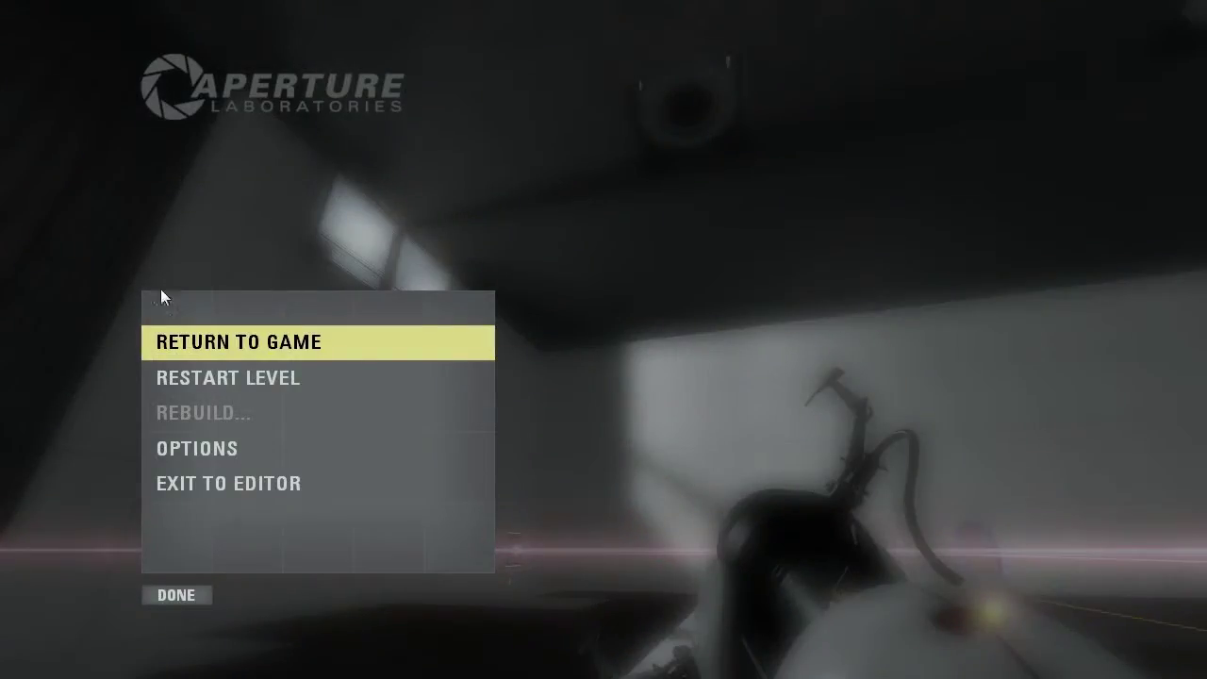
left_click(200, 482)
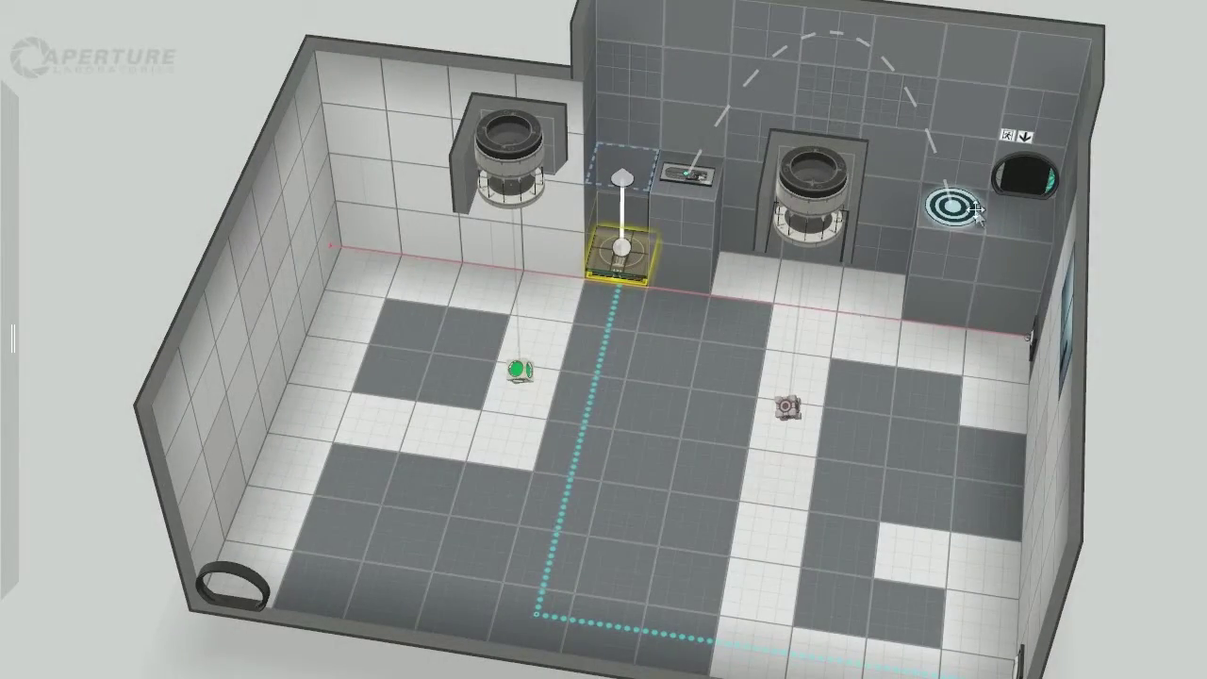
left_click(954, 258)
middle_click_drag(952, 254, 1100, 98)
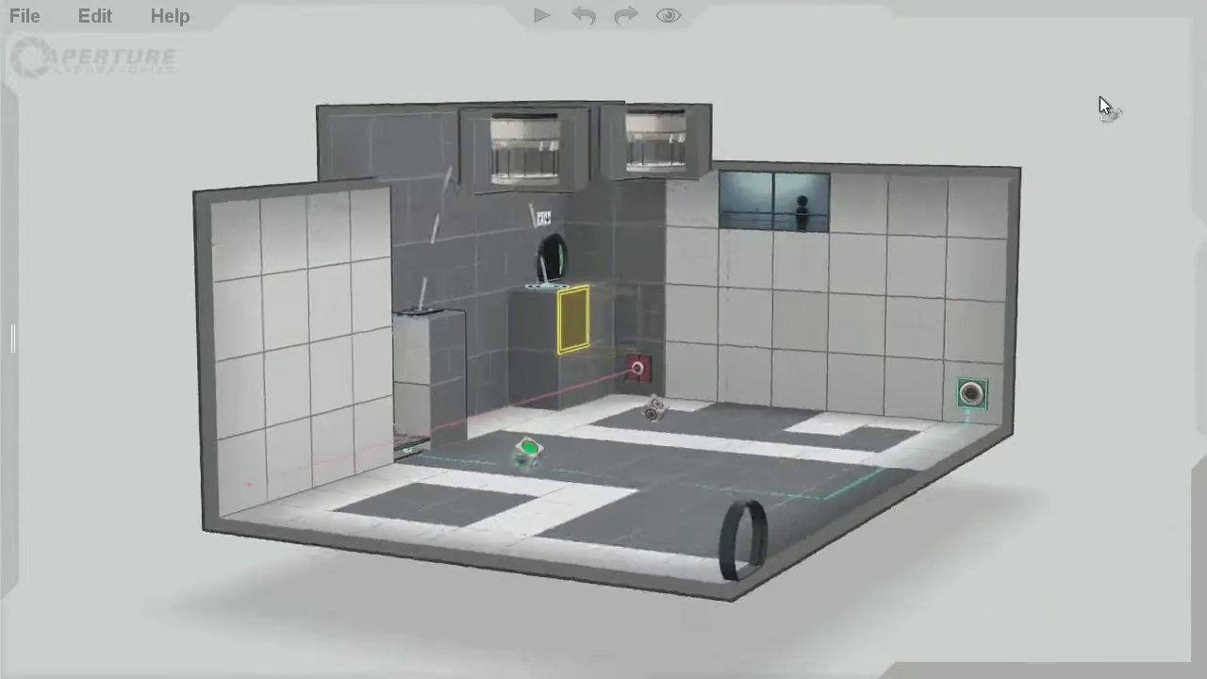
scroll(736, 264, "up", 5)
scroll(735, 266, "up", 2)
middle_click_drag(720, 288, 714, 150)
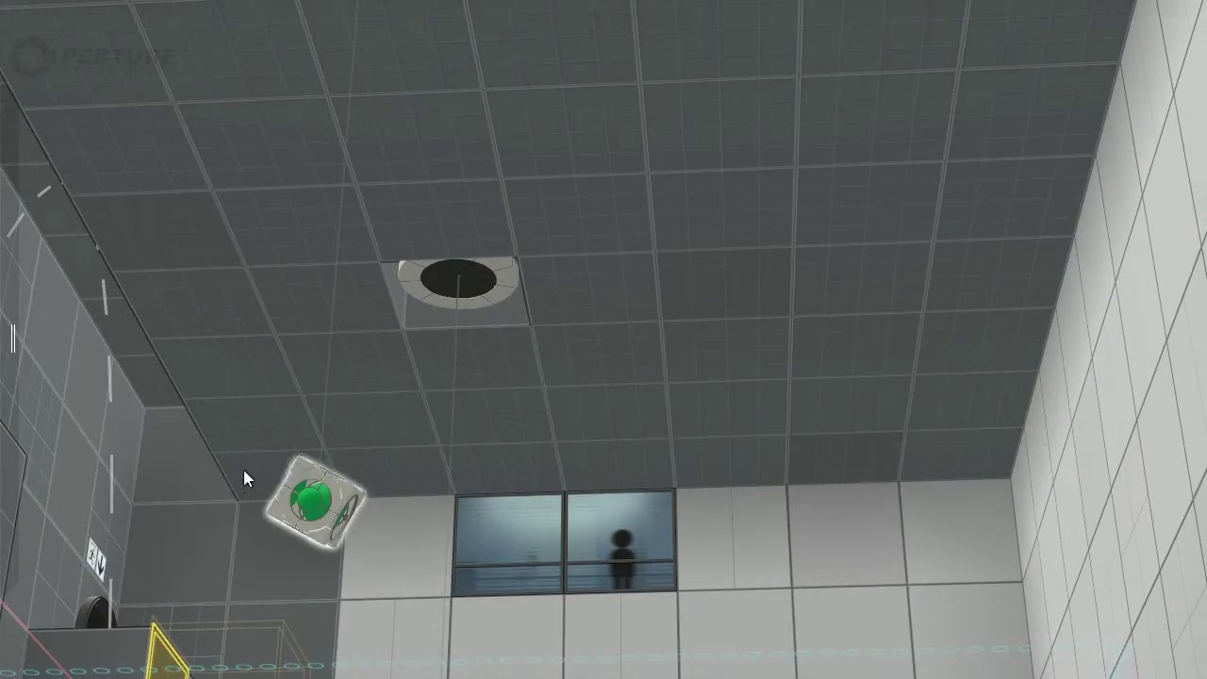
left_click_drag(247, 447, 983, 9)
middle_click_drag(707, 284, 91, 476)
left_click_drag(91, 476, 1176, 7)
middle_click_drag(814, 283, 8, 370)
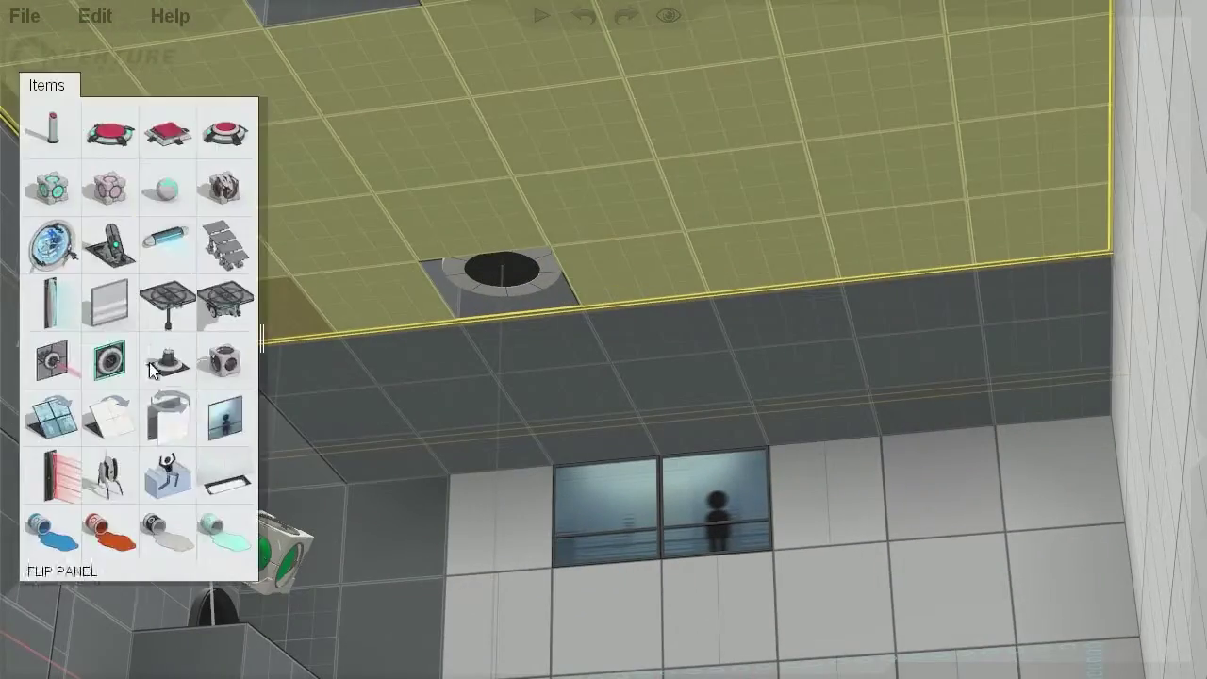
left_click_drag(283, 377, 565, 399)
left_click(810, 415)
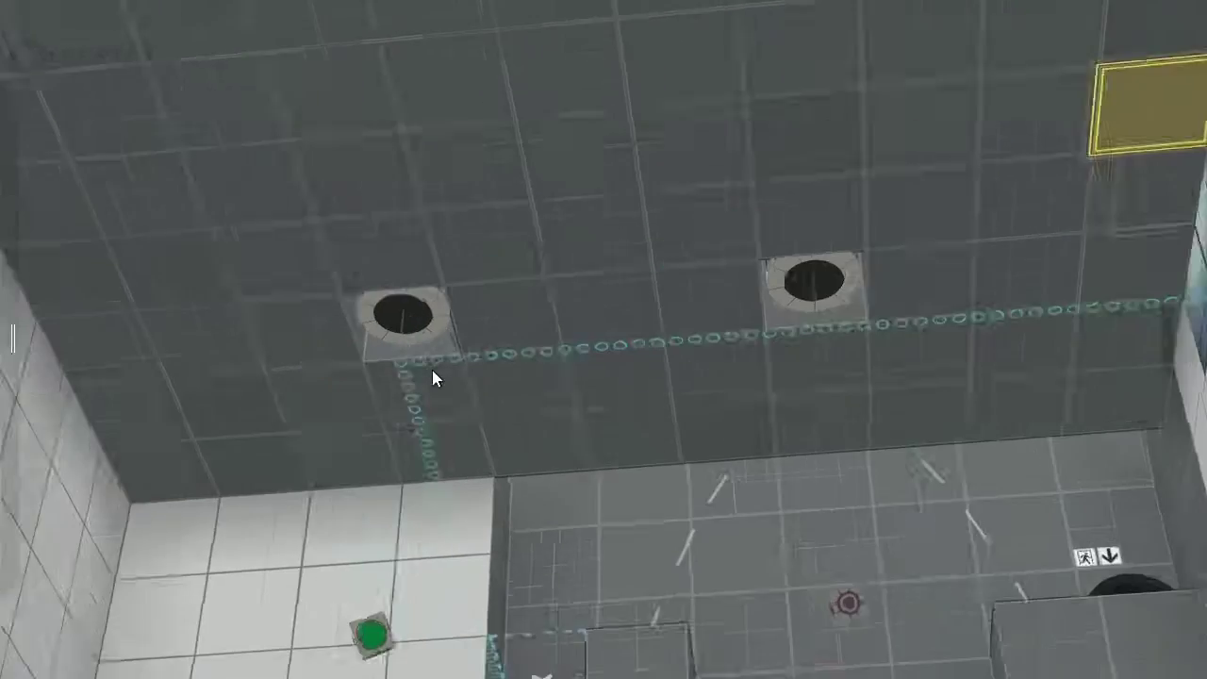
Step: Select the whole main ceiling and raise it so both cube droppers hang below it inside the room
scroll(431, 377, "down", 5)
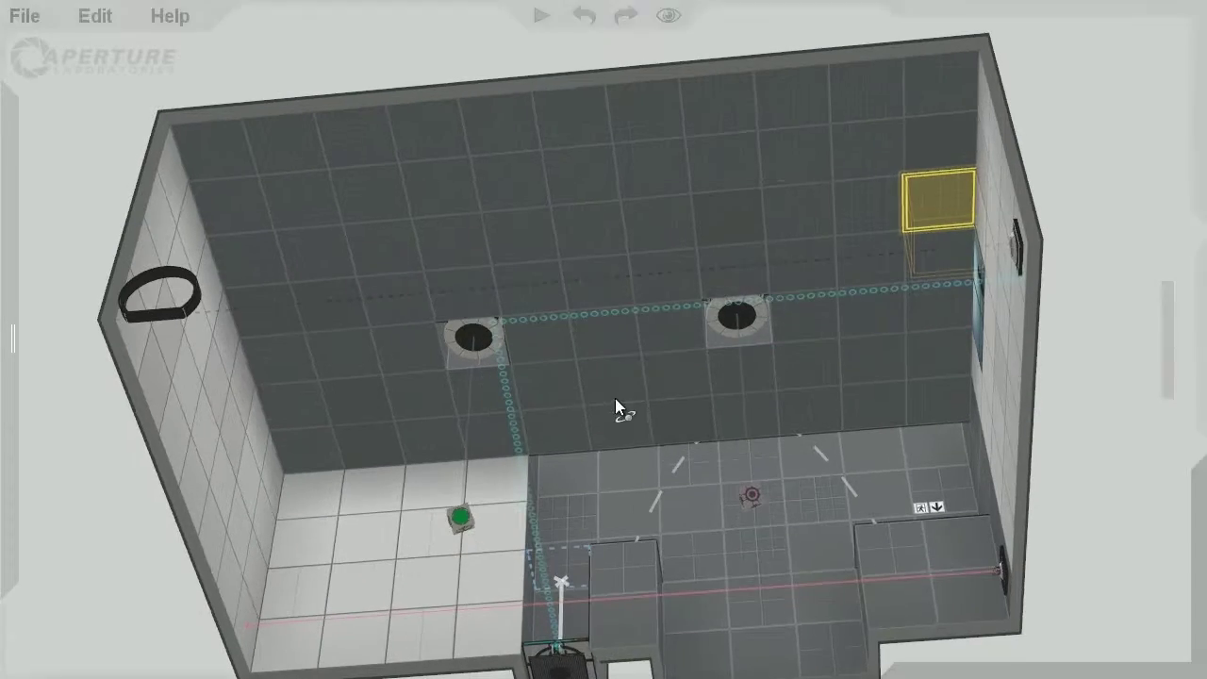
left_click_drag(217, 147, 944, 388)
left_click_drag(583, 111, 579, 19)
Step: Select the full strip of ceiling over the faith plate recess and raise it level with the main ceiling
left_click(567, 400)
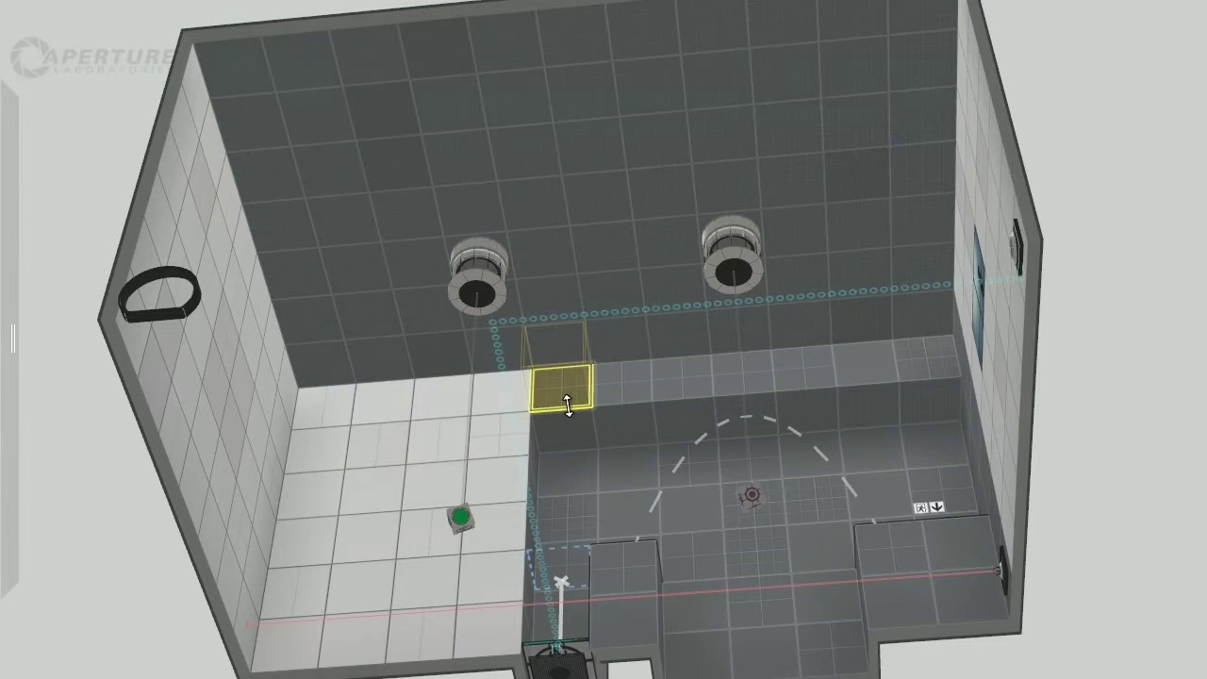
left_click_drag(567, 406, 562, 369)
left_click(577, 425)
middle_click_drag(577, 425, 501, 288)
left_click_drag(500, 289, 895, 316)
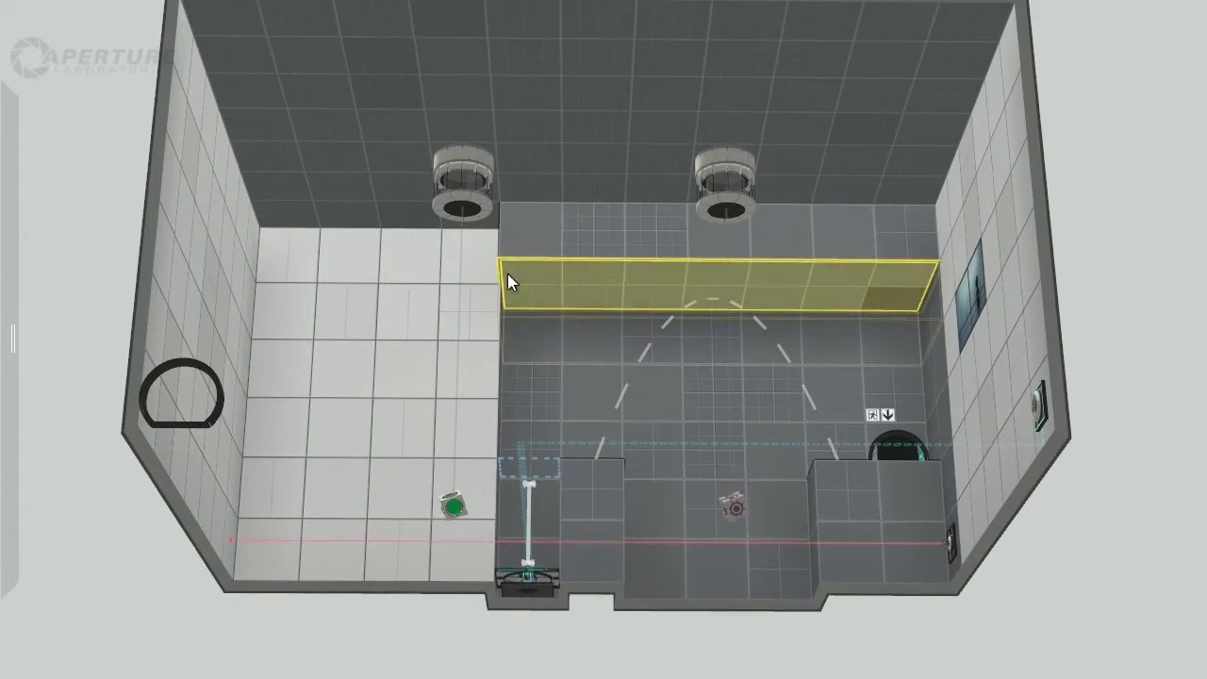
left_click_drag(521, 259, 526, 210)
left_click(534, 260)
Step: Inspect the taller chamber, the piston platform, the faith plate trajectory and the floor layout from close up and afar
middle_click_drag(534, 260, 452, 539)
scroll(497, 490, "down", 5)
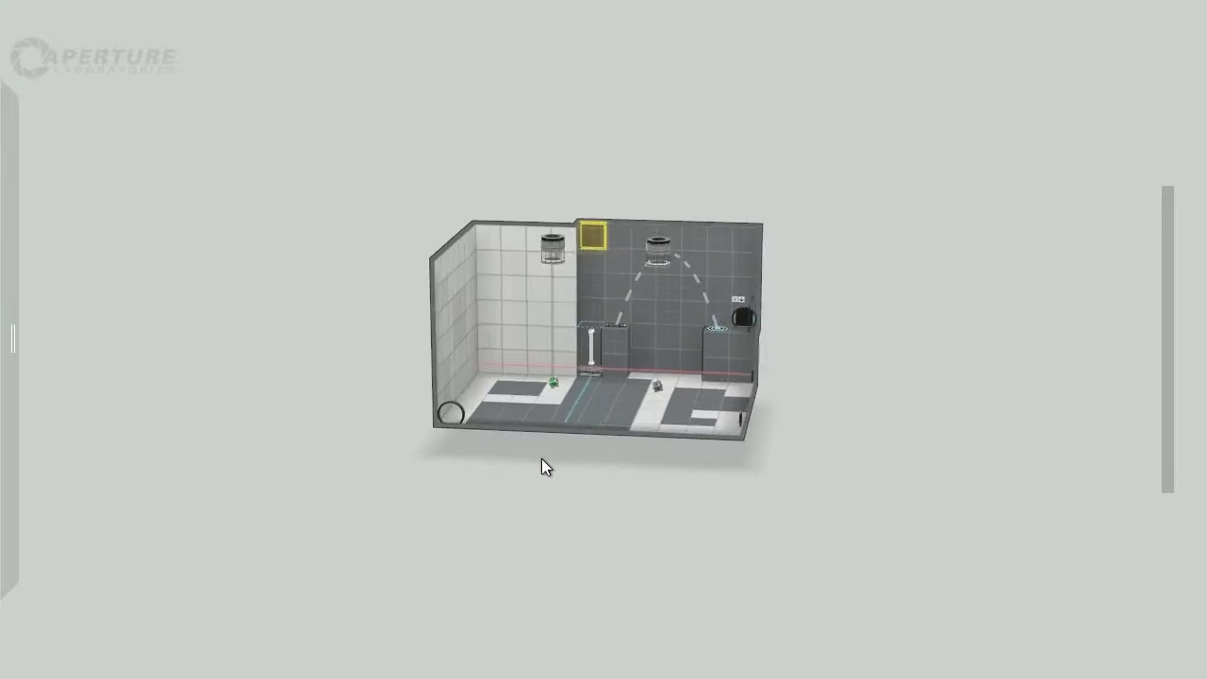
scroll(541, 463, "up", 3)
scroll(544, 468, "up", 5)
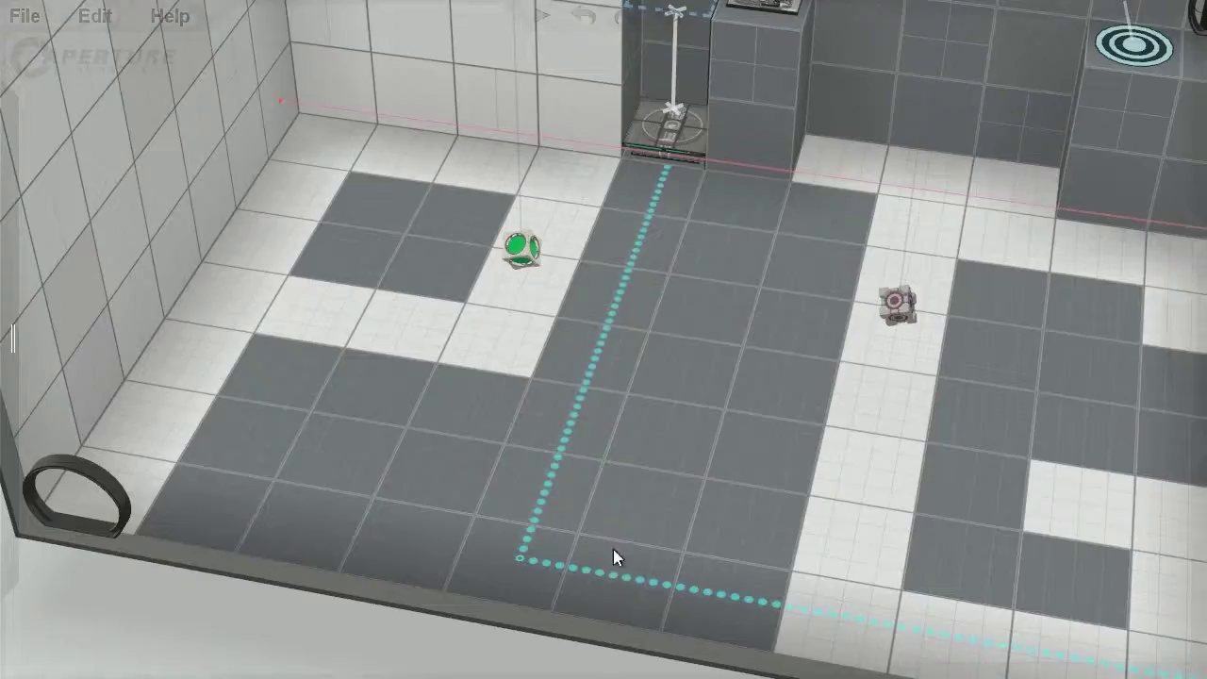
scroll(622, 490, "down", 3)
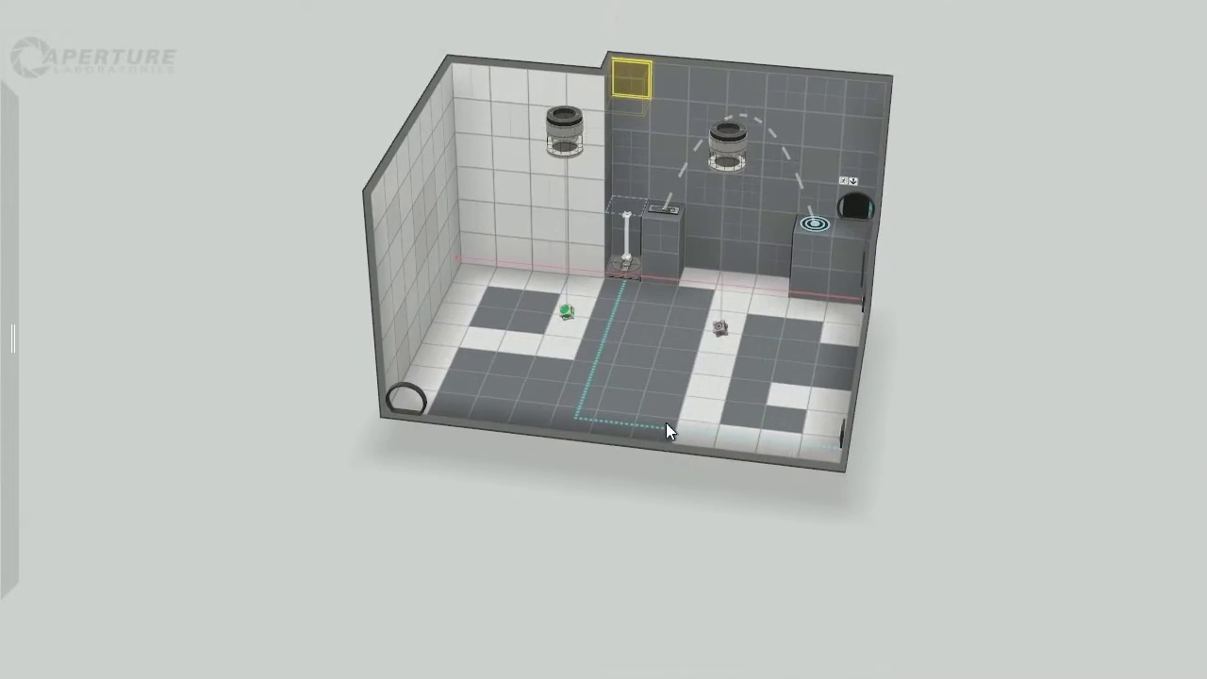
scroll(650, 396, "up", 2)
middle_click_drag(635, 356, 615, 268)
scroll(615, 267, "up", 6)
middle_click_drag(685, 398, 846, 412)
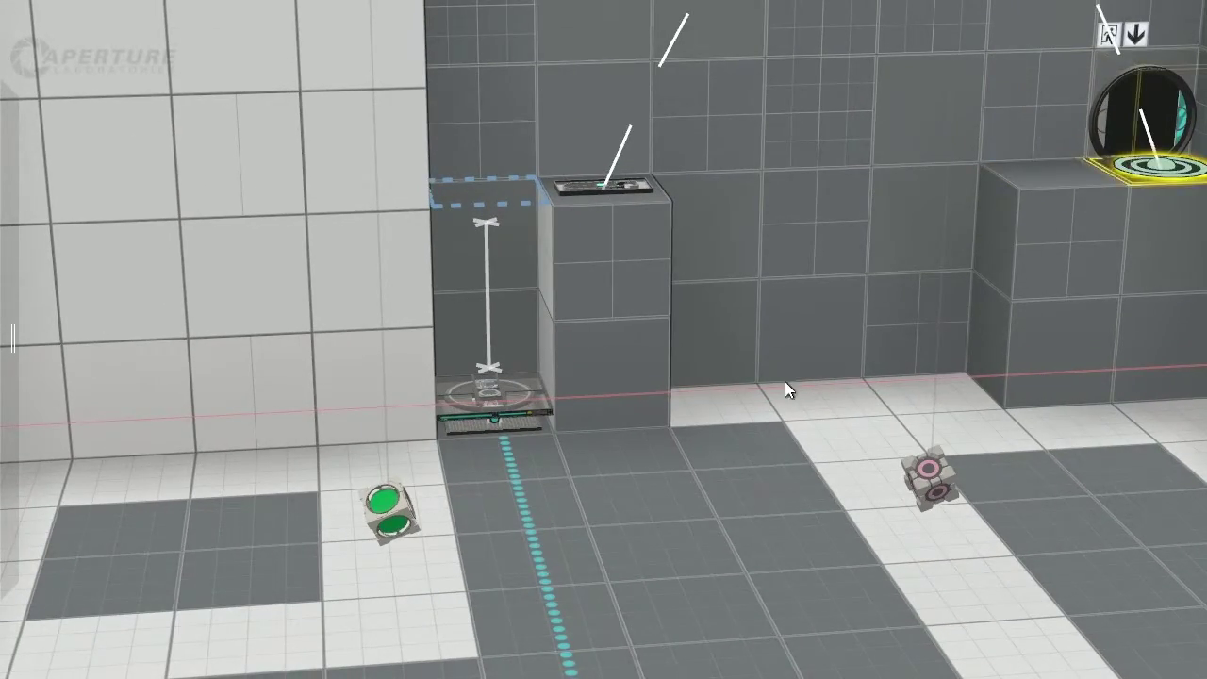
middle_click_drag(794, 376, 747, 465)
scroll(746, 423, "down", 8)
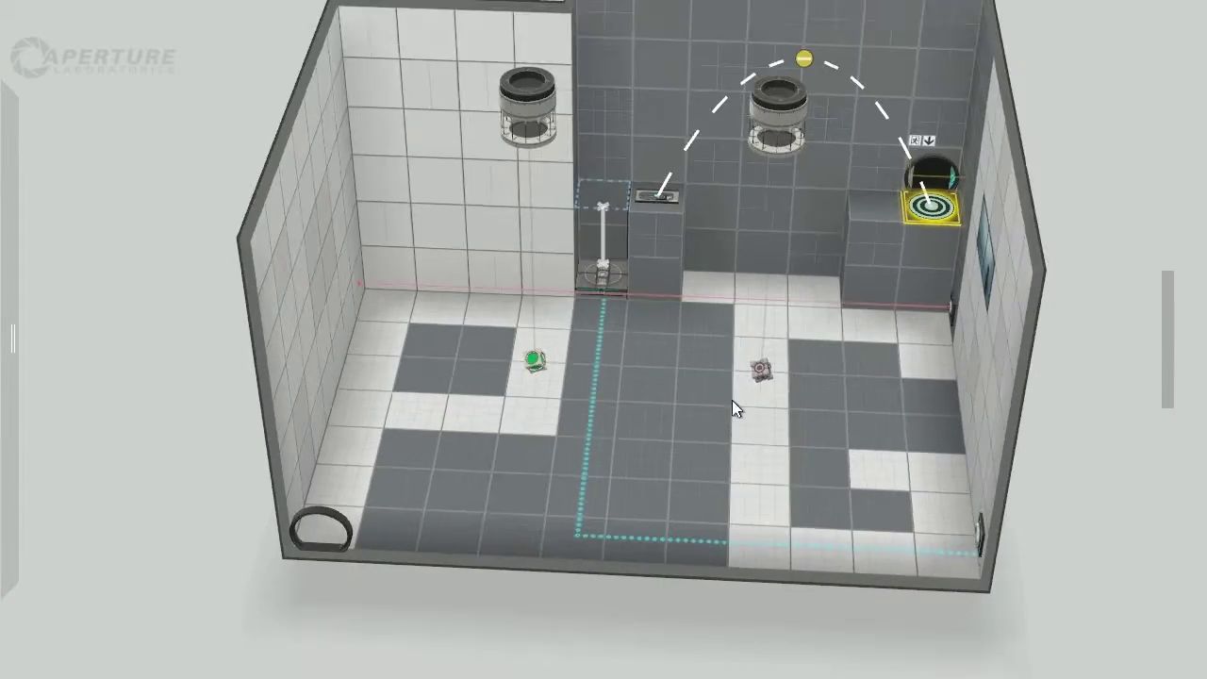
Step: Examine the faith plate trajectory's height against the ceiling and cube droppers from close up and from outside the chamber
middle_click_drag(660, 250, 662, 85)
scroll(670, 275, "up", 8)
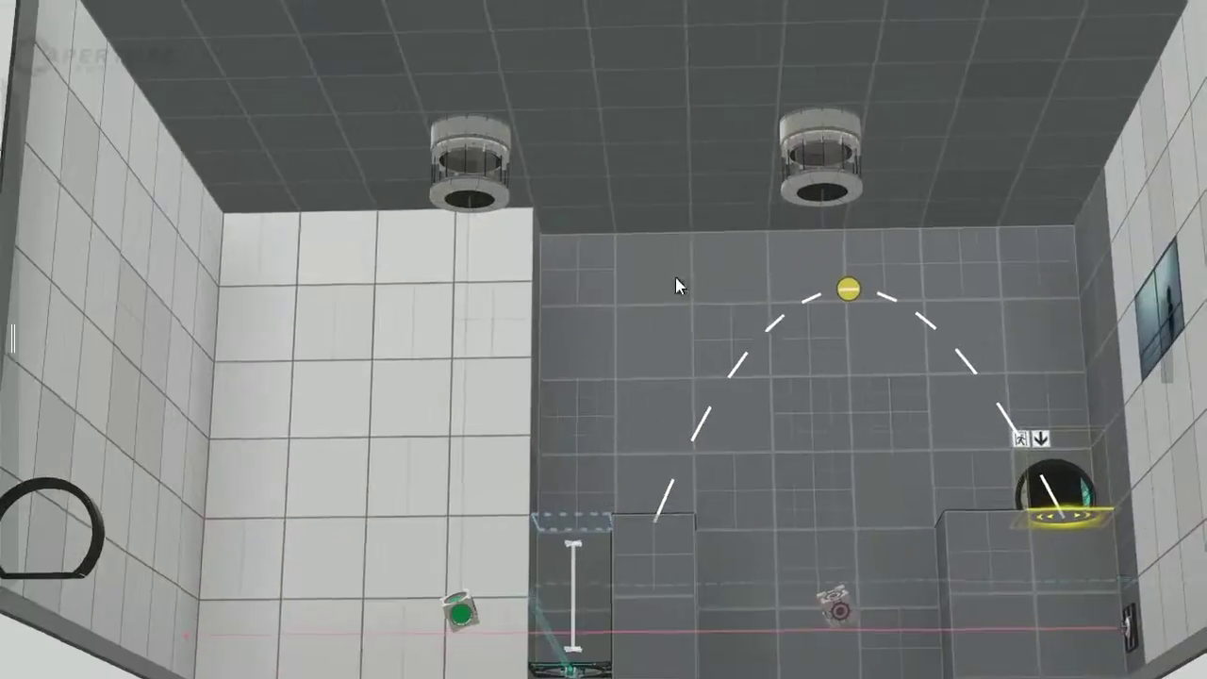
middle_click_drag(907, 334, 842, 229)
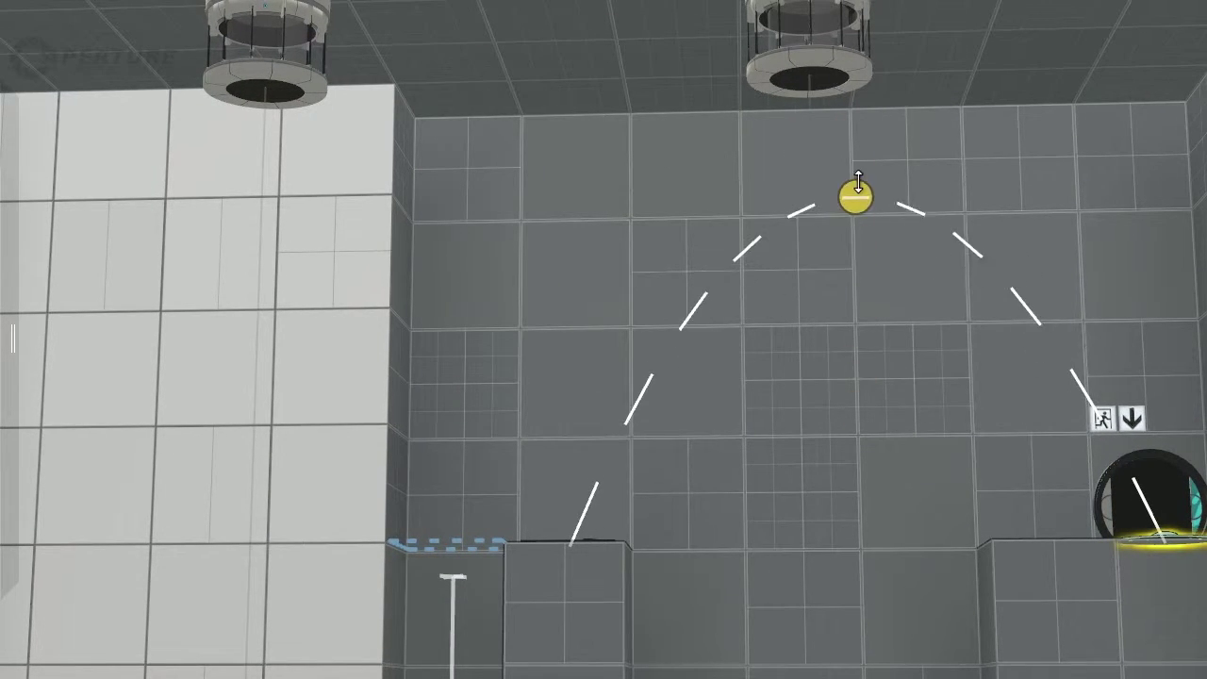
middle_click_drag(721, 300, 775, 421)
scroll(775, 420, "down", 7)
scroll(675, 401, "up", 2)
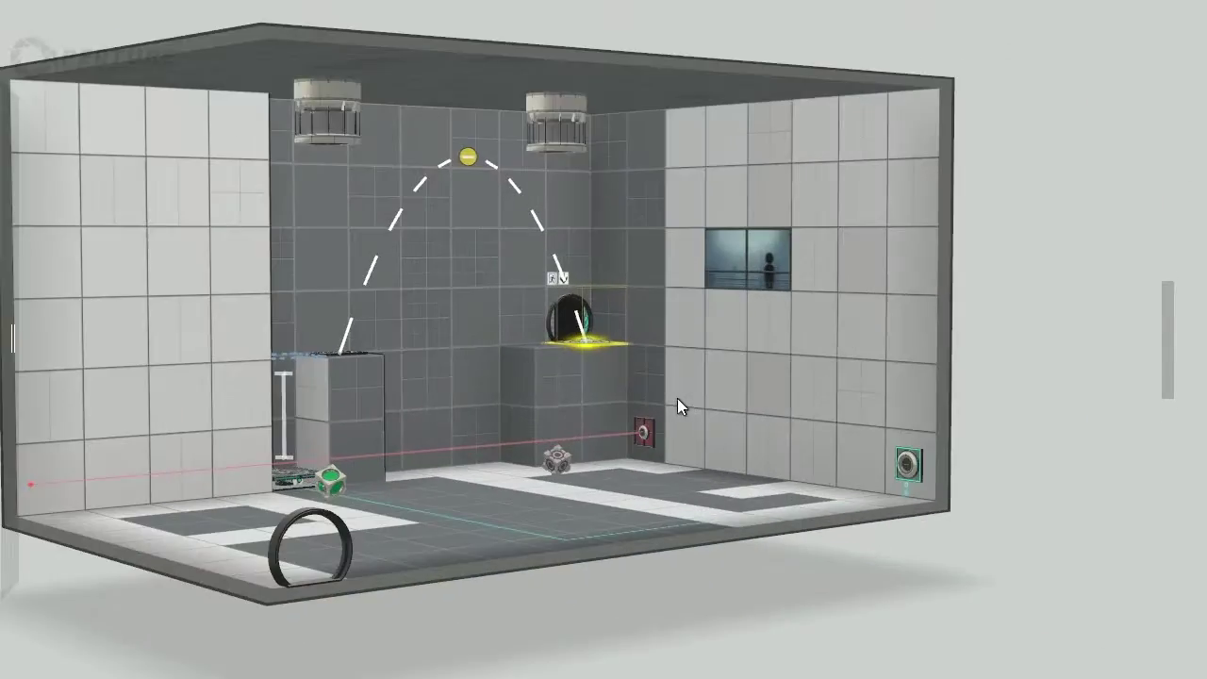
scroll(675, 401, "up", 3)
middle_click_drag(675, 402, 528, 492)
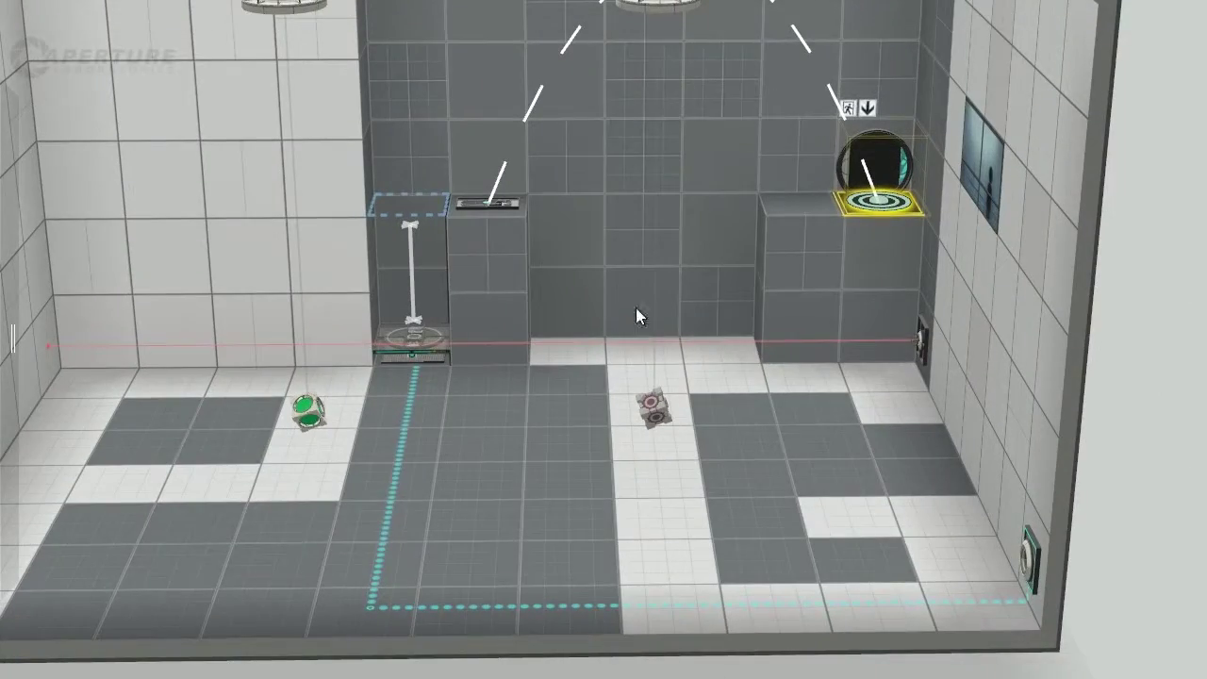
scroll(474, 616, "down", 3)
Step: Select the entire ceiling together with both cube droppers and raise it to make the chamber much taller
middle_click_drag(474, 617, 166, 209)
left_click_drag(166, 199, 1054, 199)
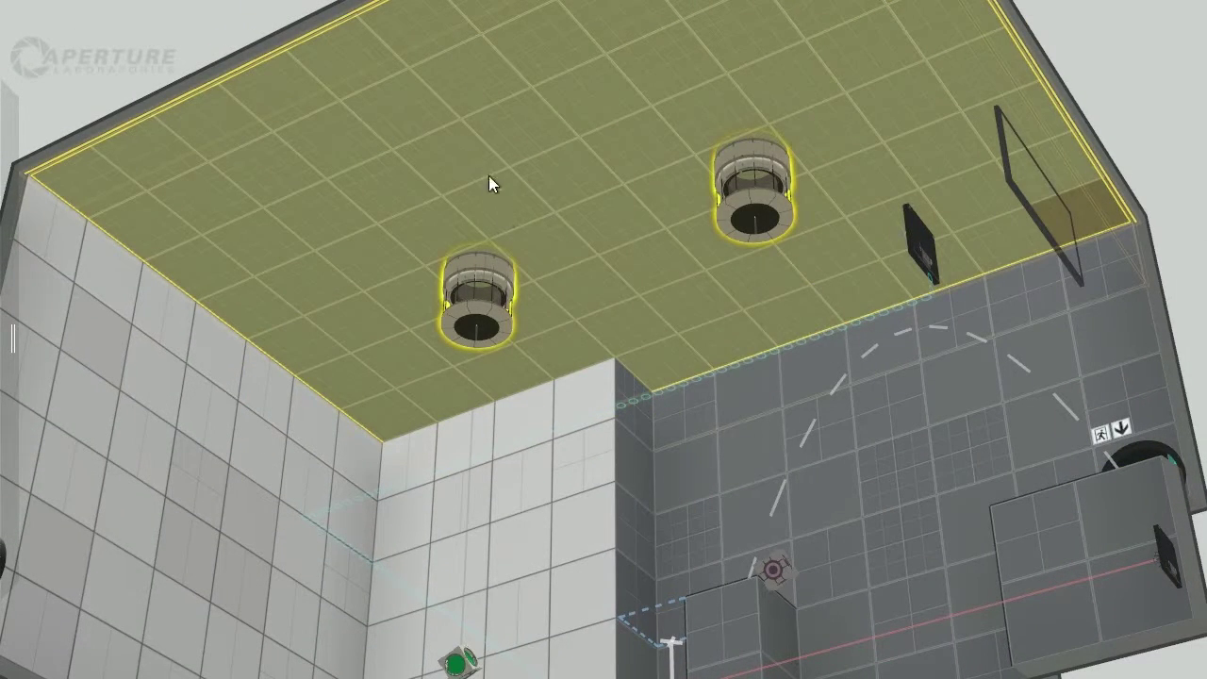
middle_click_drag(542, 273, 699, 625)
scroll(502, 283, "down", 5)
left_click_drag(526, 219, 533, 94)
left_click(877, 340)
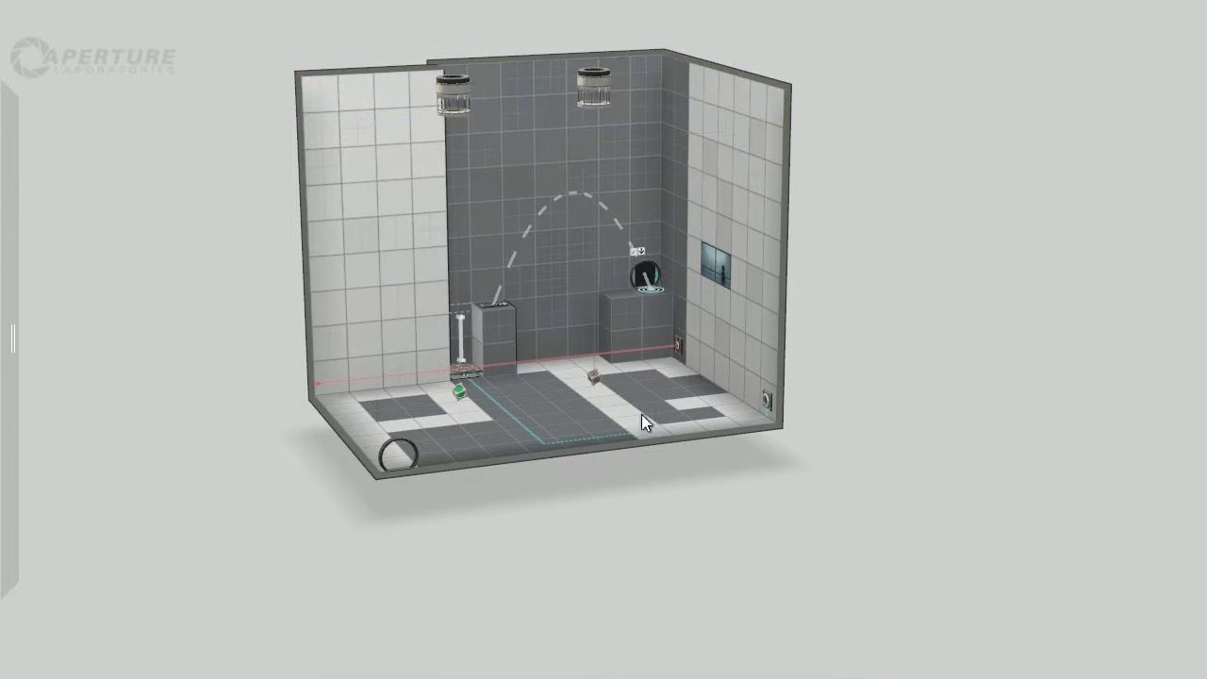
Step: Select the faith plate beside the piston platform and raise the peak of its trajectory toward the exit ledge
middle_click_drag(641, 414, 539, 452)
scroll(539, 452, "up", 2)
scroll(652, 162, "down", 1)
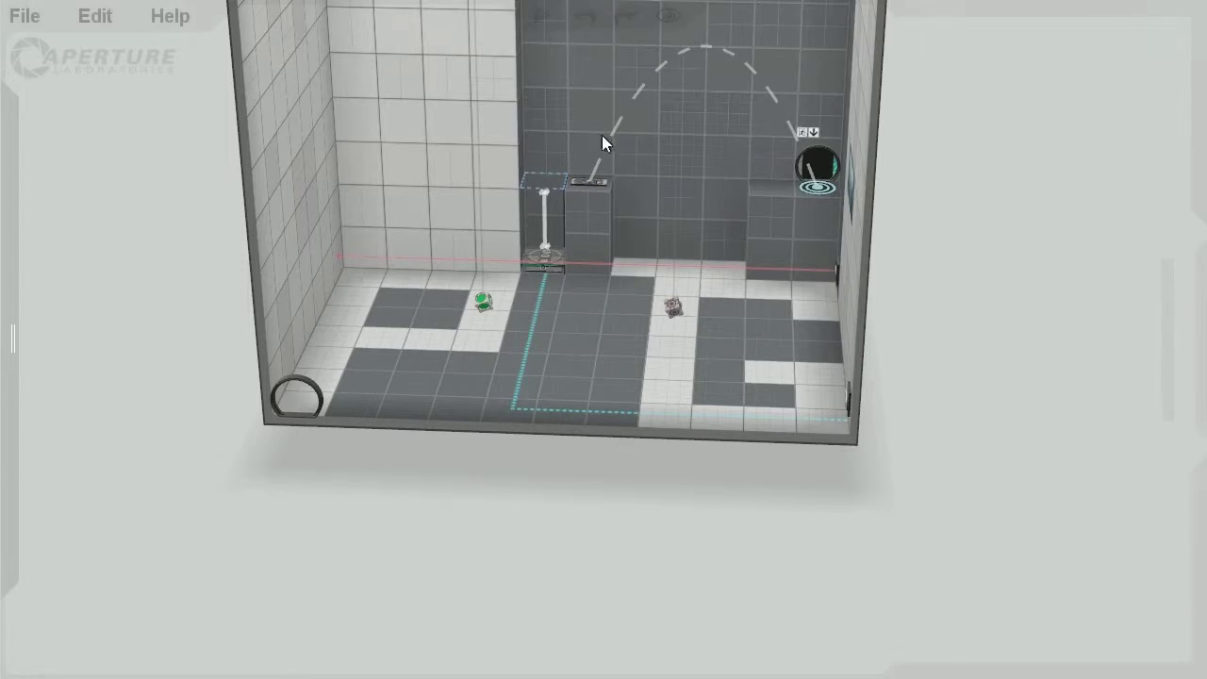
left_click(578, 179)
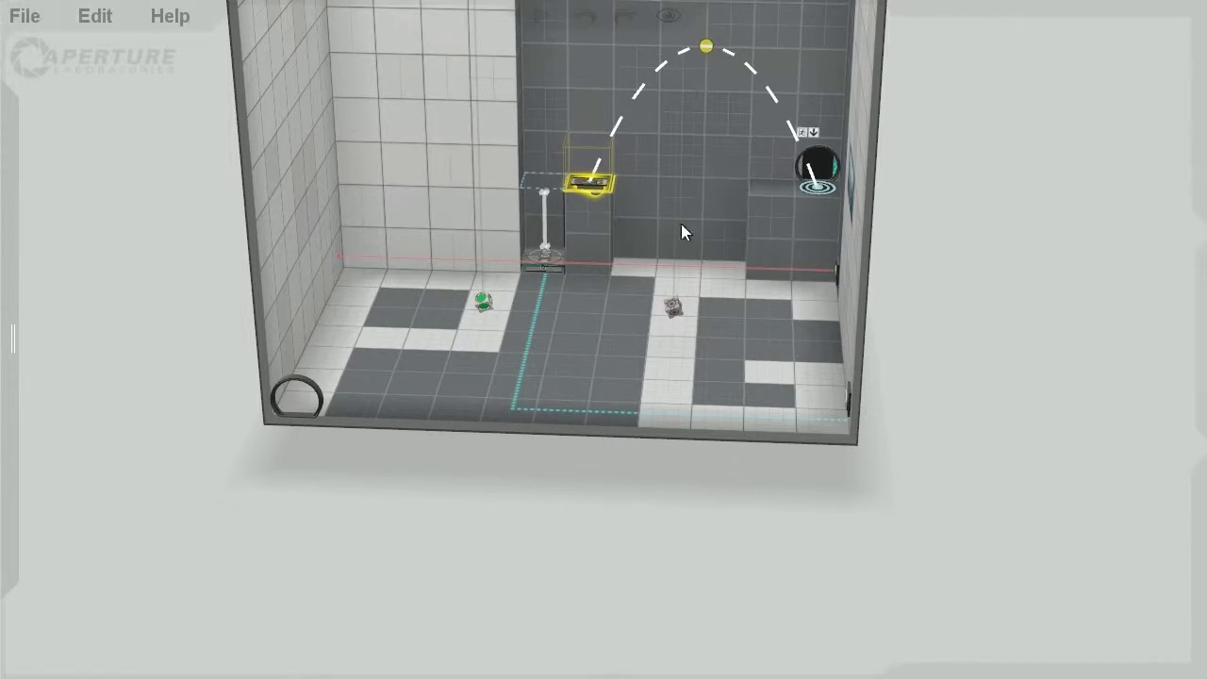
scroll(674, 297, "up", 4)
middle_click_drag(690, 363, 701, 168)
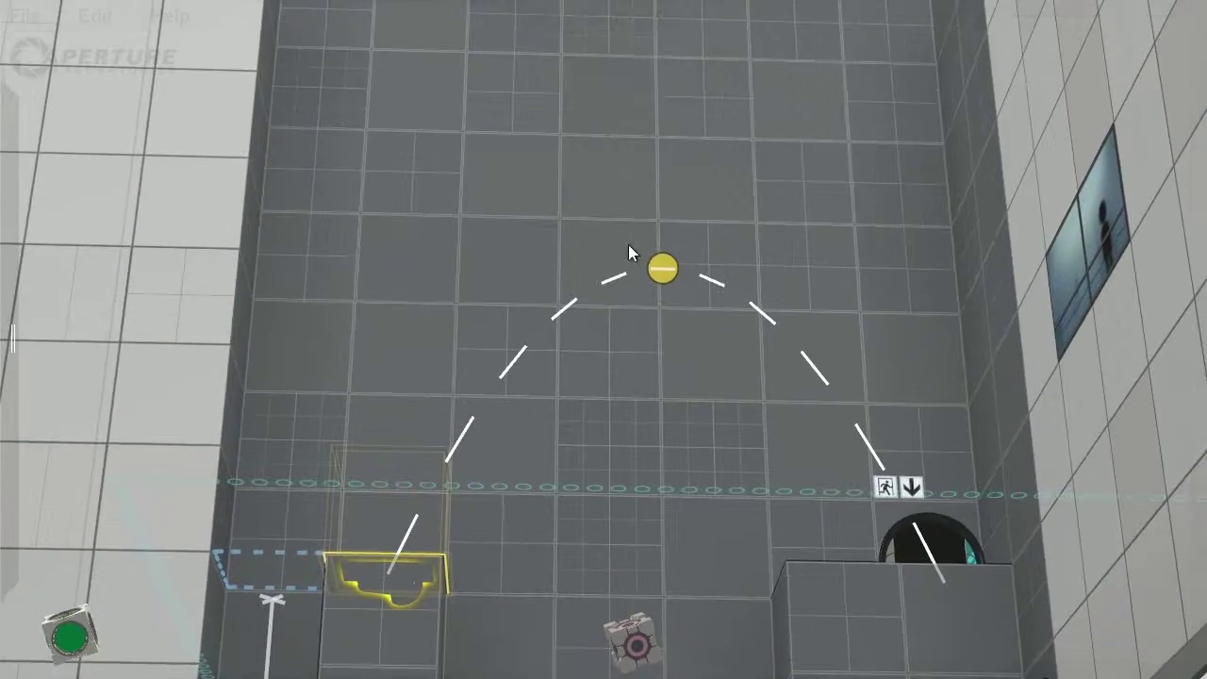
left_click_drag(658, 262, 656, 104)
middle_click_drag(511, 330, 492, 518)
scroll(462, 443, "down", 5)
middle_click_drag(439, 390, 460, 88)
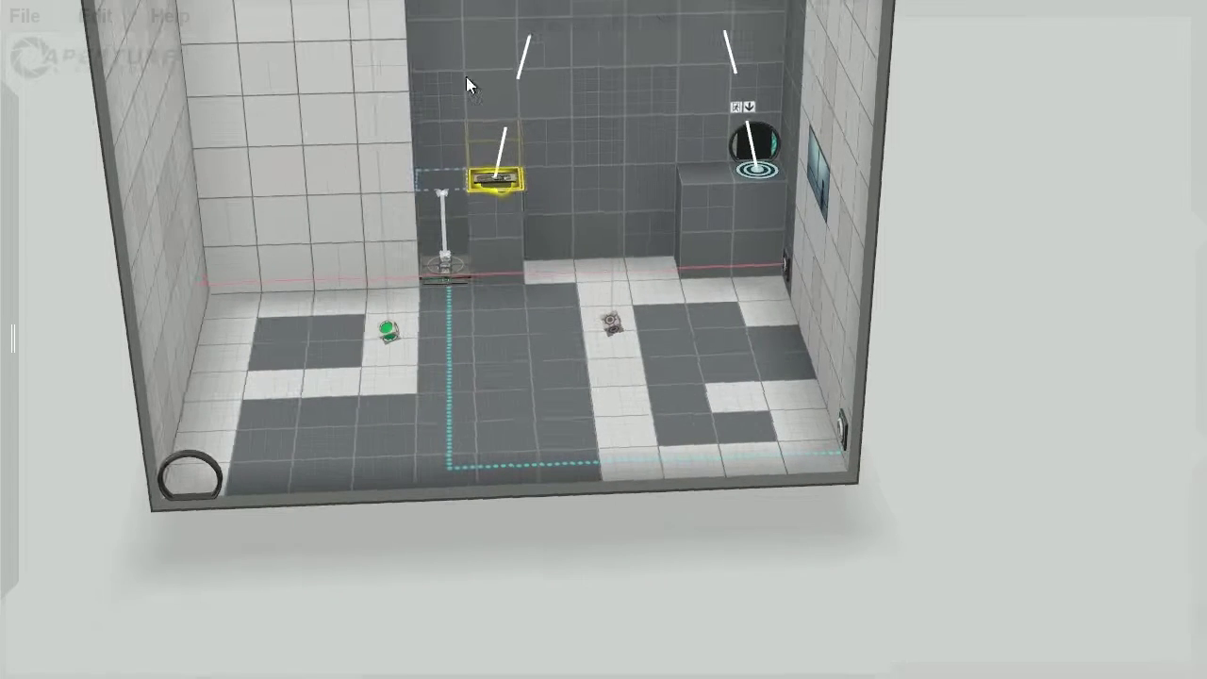
Step: Start a playtest of the chamber and walk in past the entry door to the companion cube
left_click(530, 14)
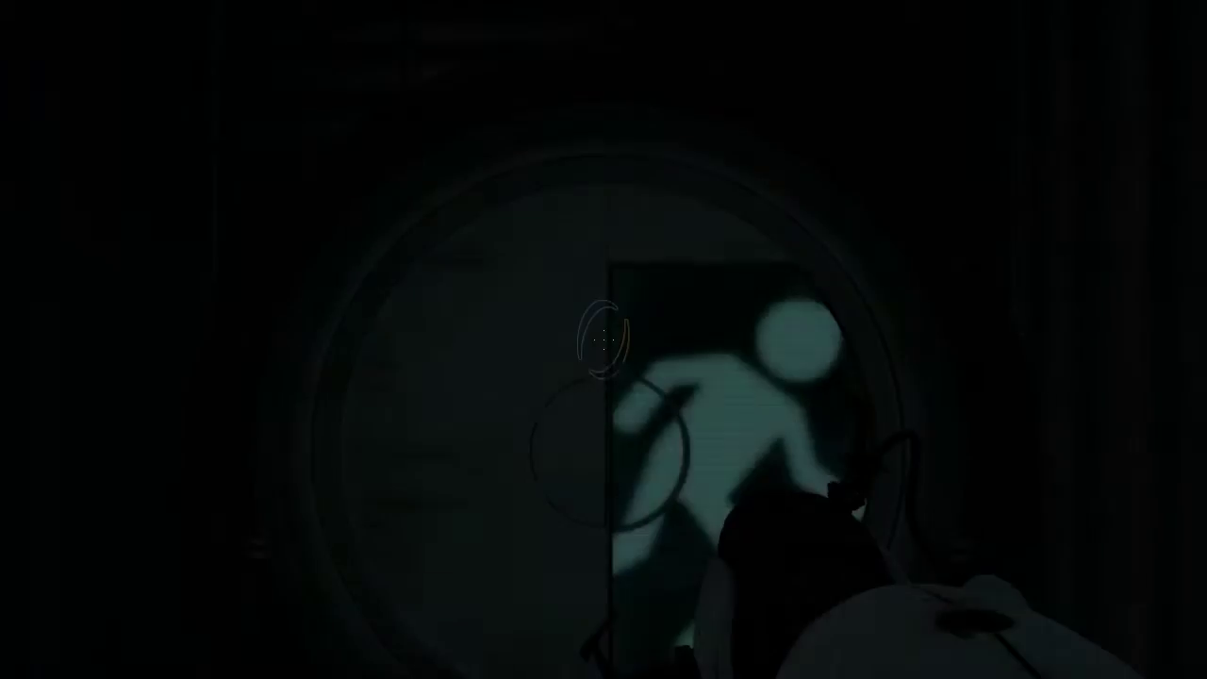
key("w")
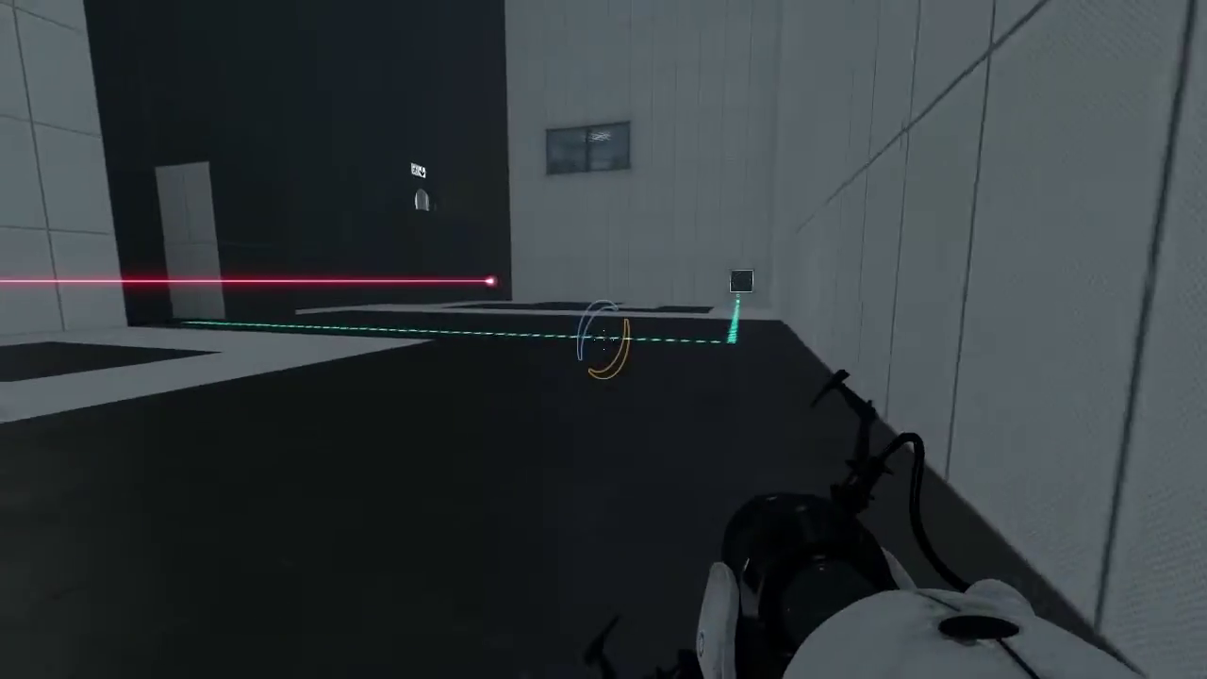
key("w")
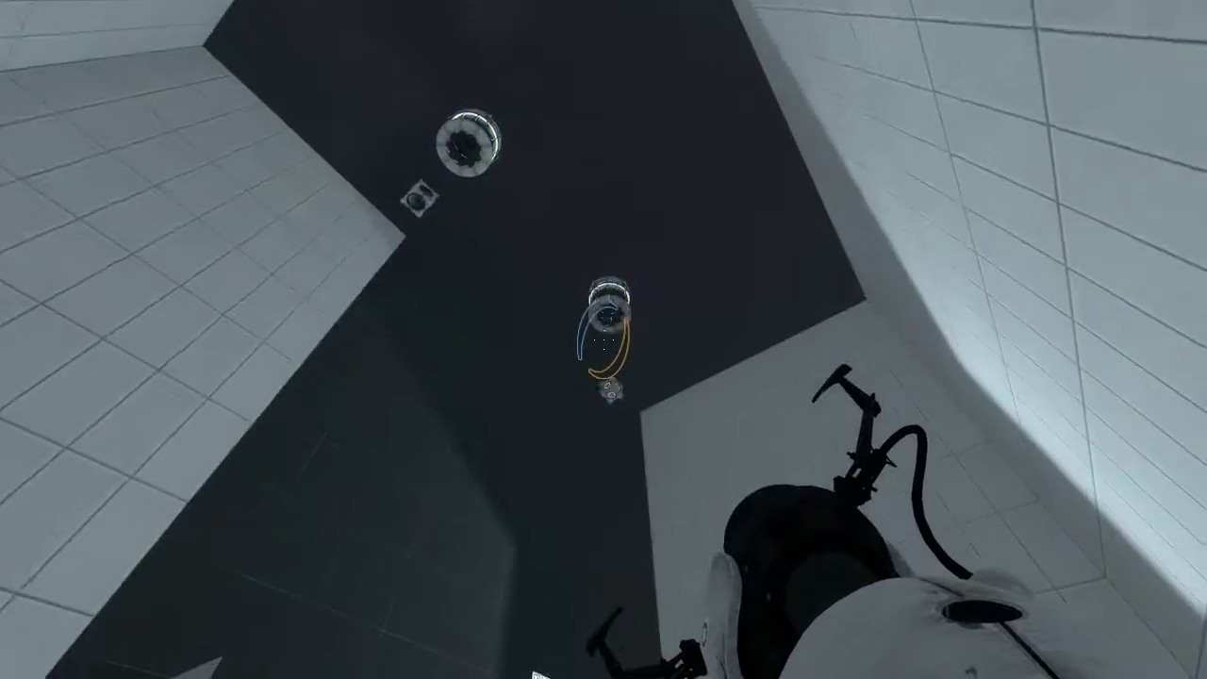
key("w")
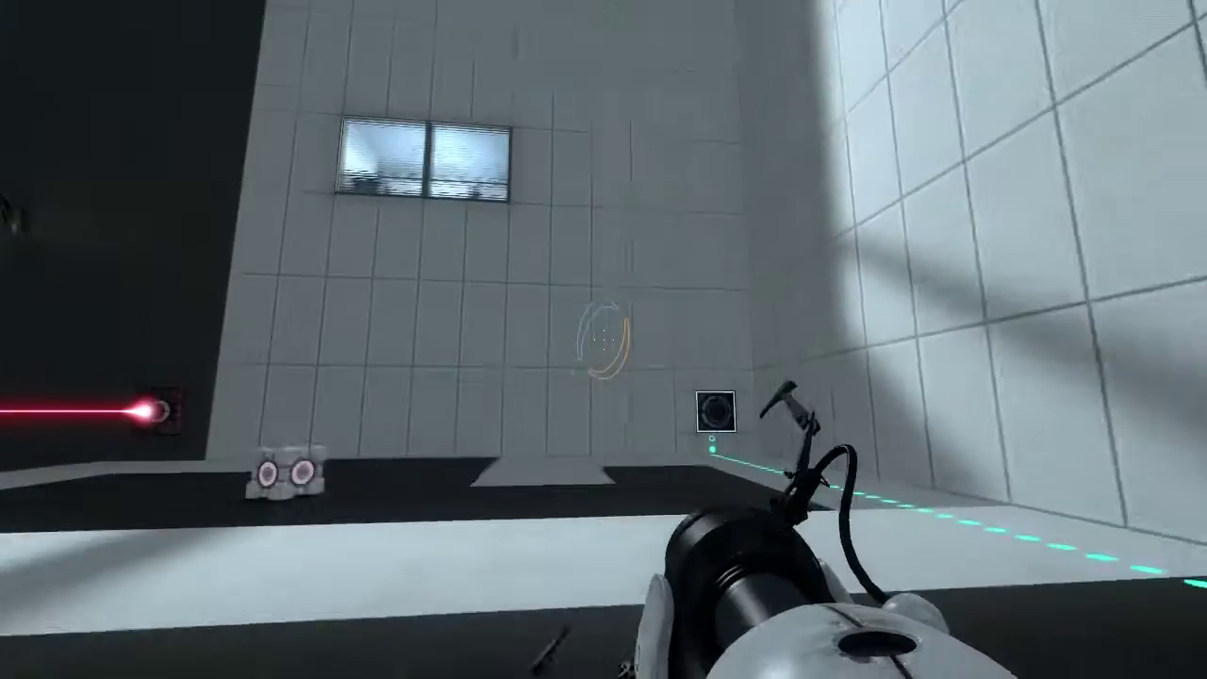
key("w")
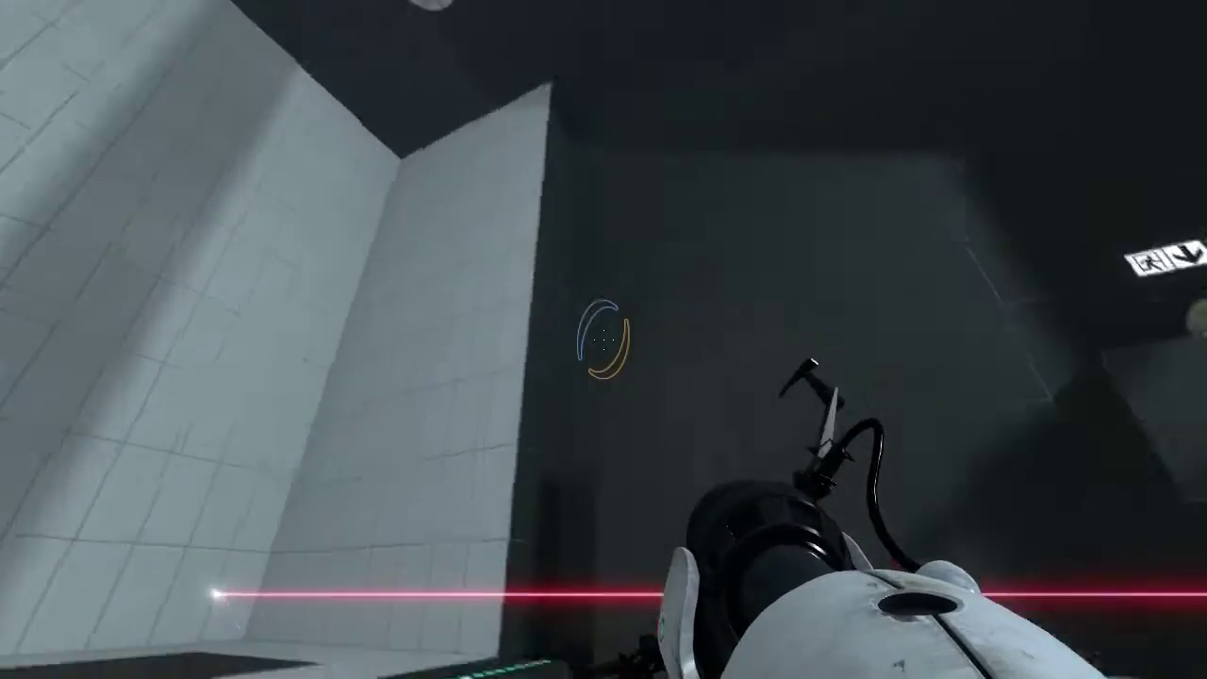
Step: Carry the companion cube across the floor and set it down in front of the piston platform's recess near the laser
key("e")
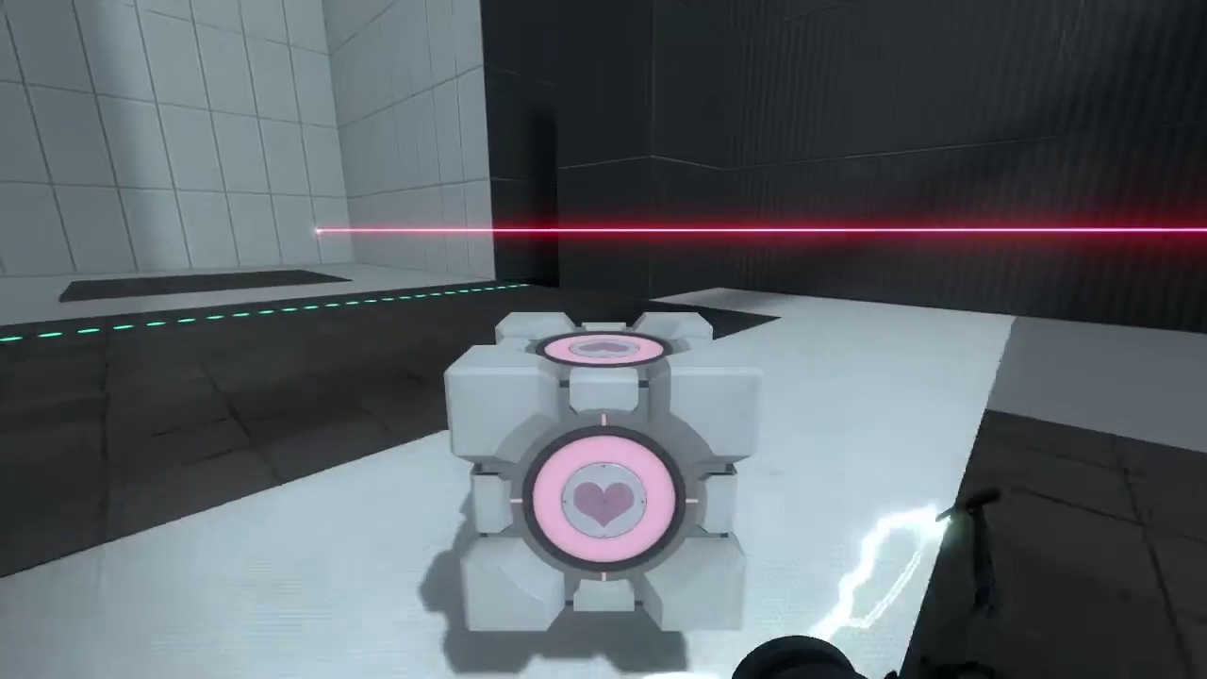
key("w")
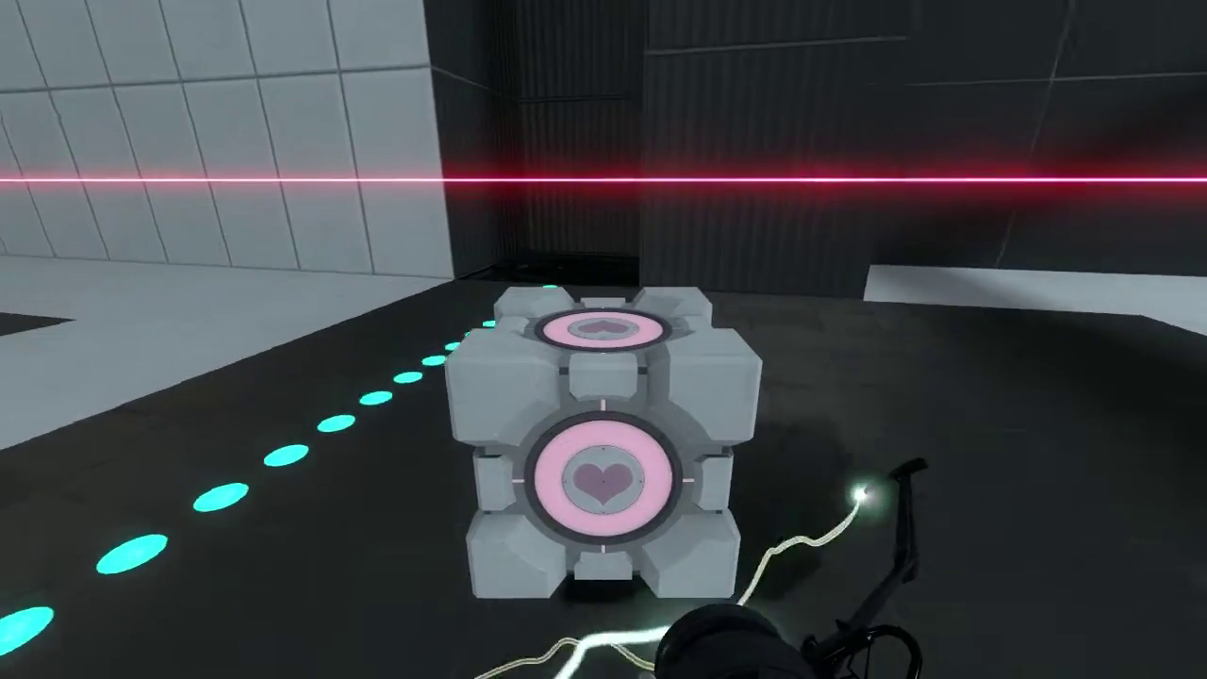
key("e")
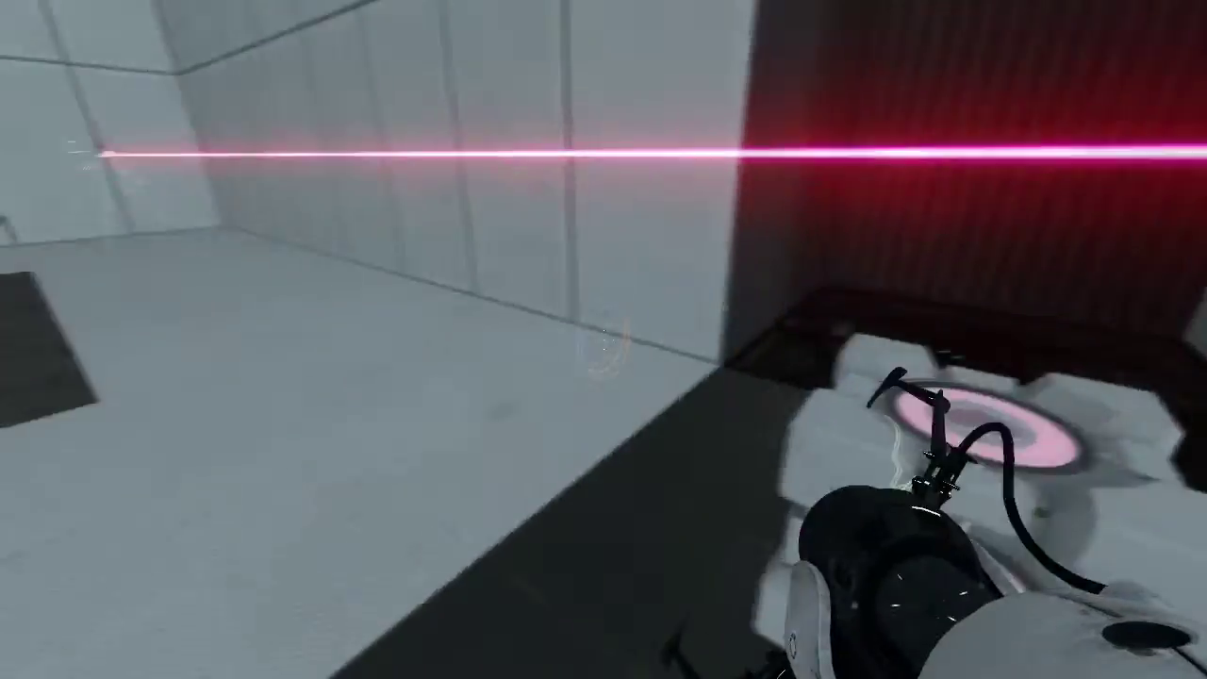
Step: Stack the redirection cube on the companion cube in the laser's path and place portals to route the redirected beam
key("e")
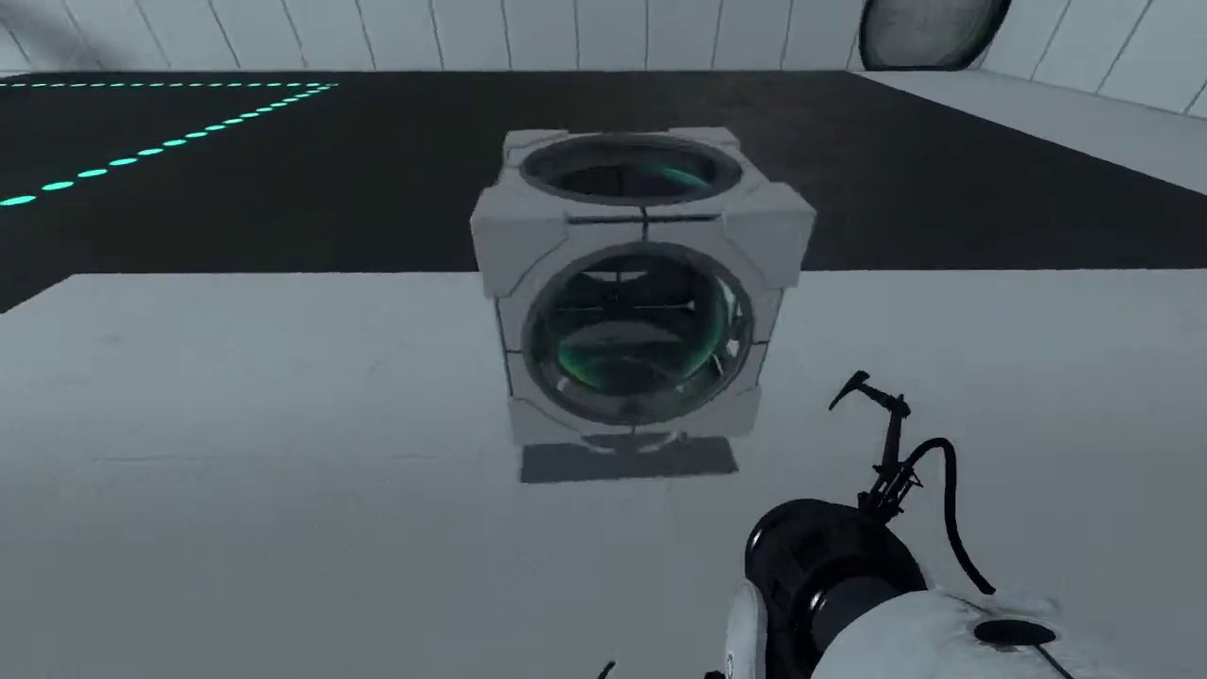
key("d")
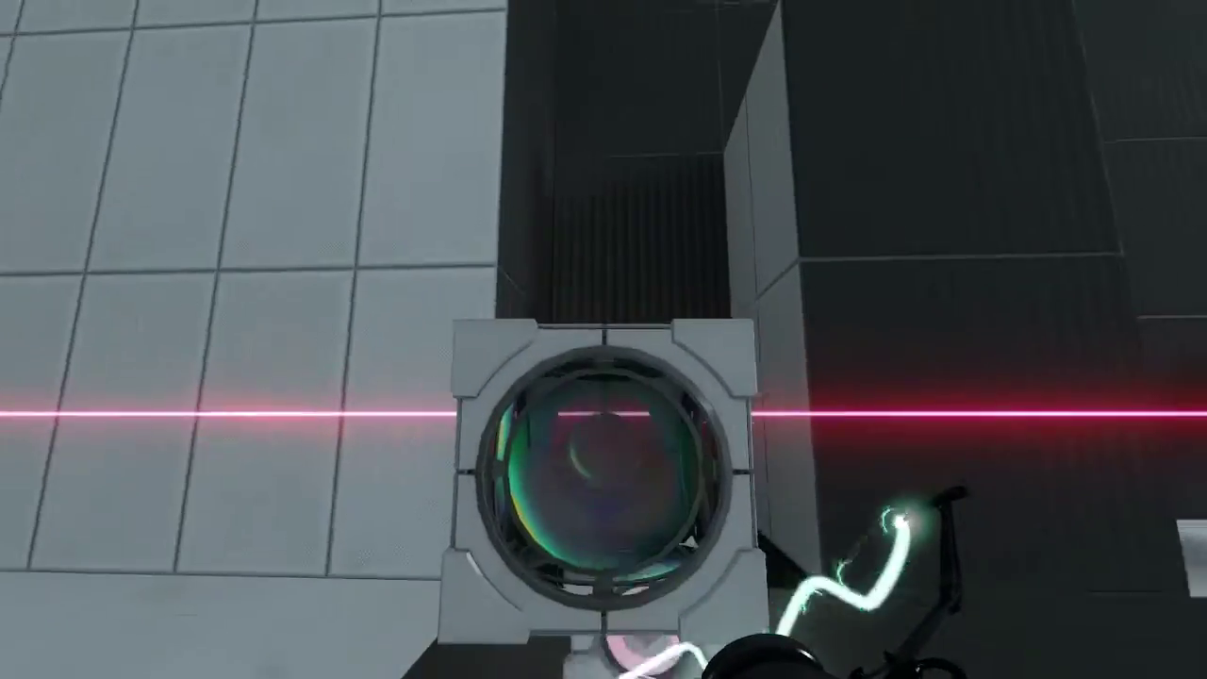
key("w")
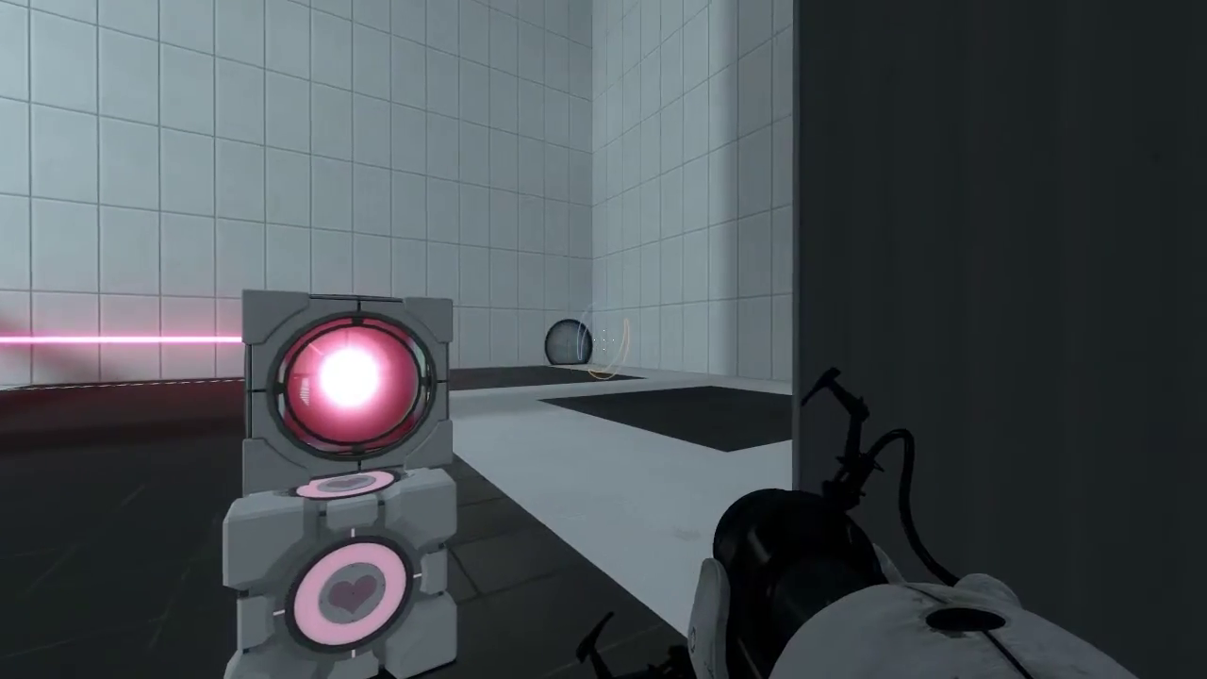
left_click(603, 340)
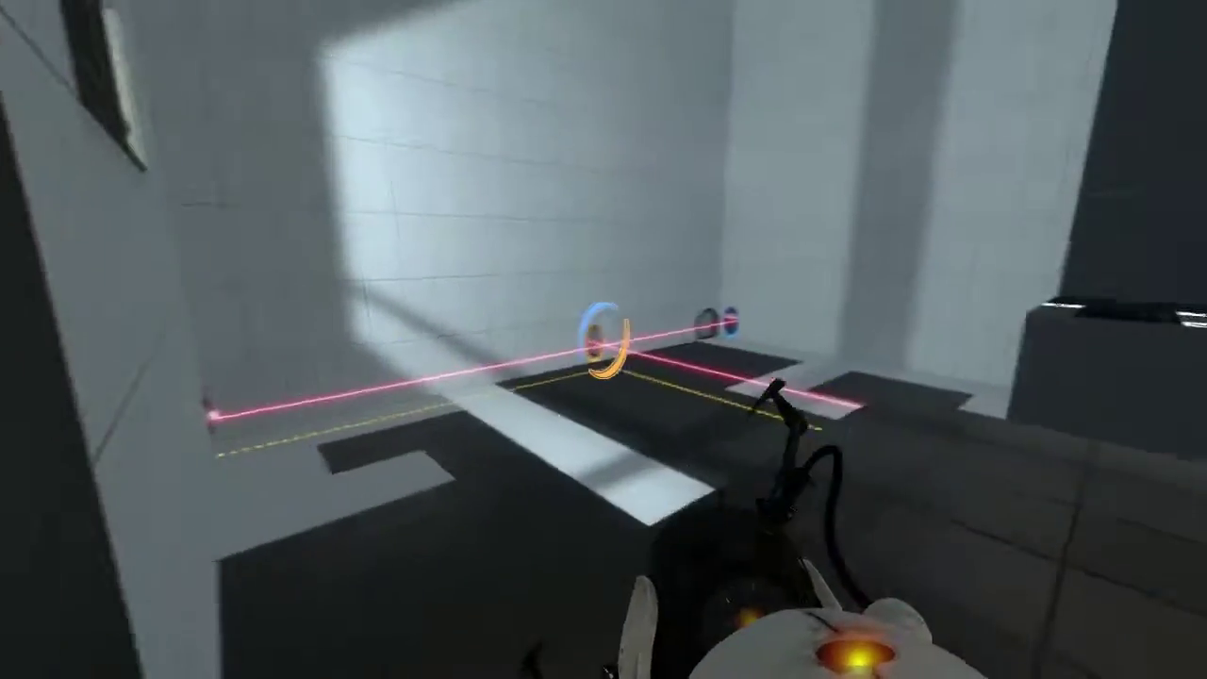
Step: Walk the chamber to check the ceiling droppers, laser receiver, companion cube and exit ledge, and exit to the editor
key("w")
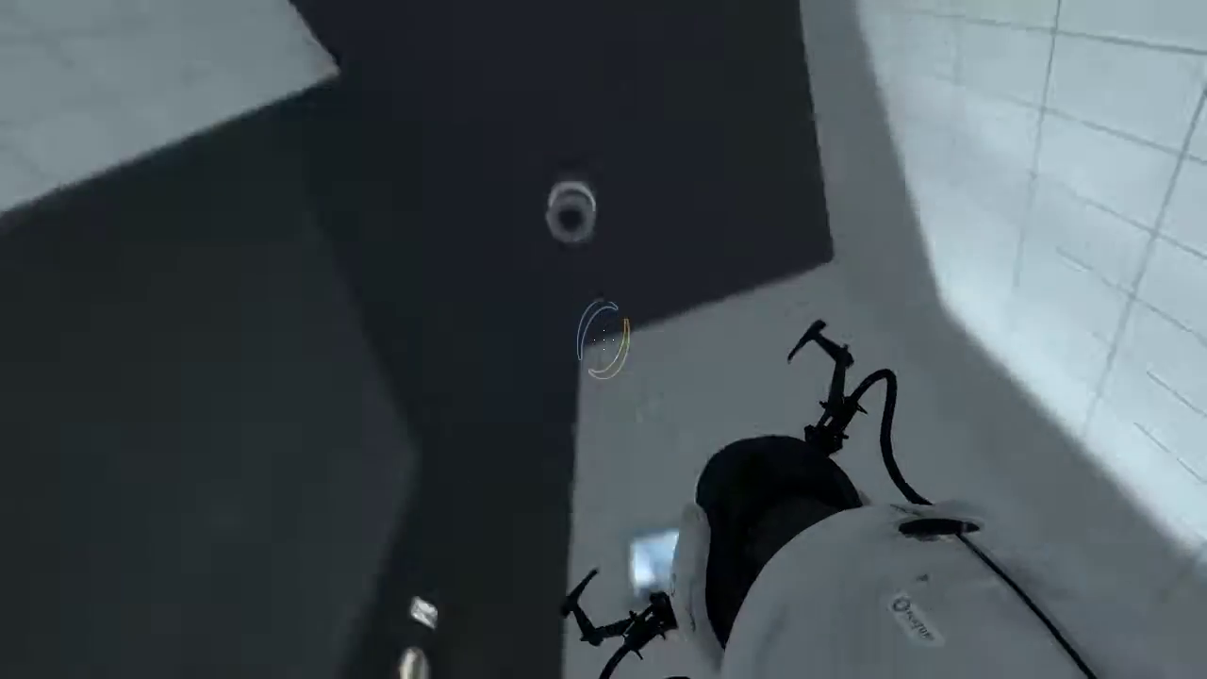
key("w")
key("w")
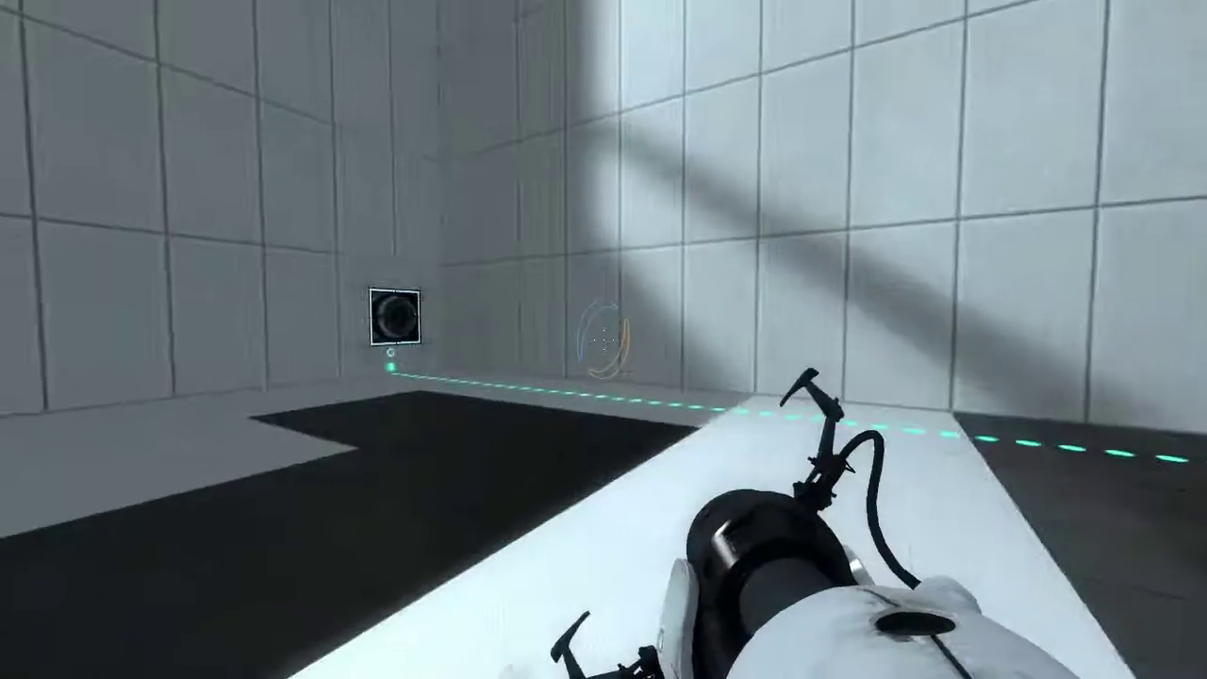
key("w")
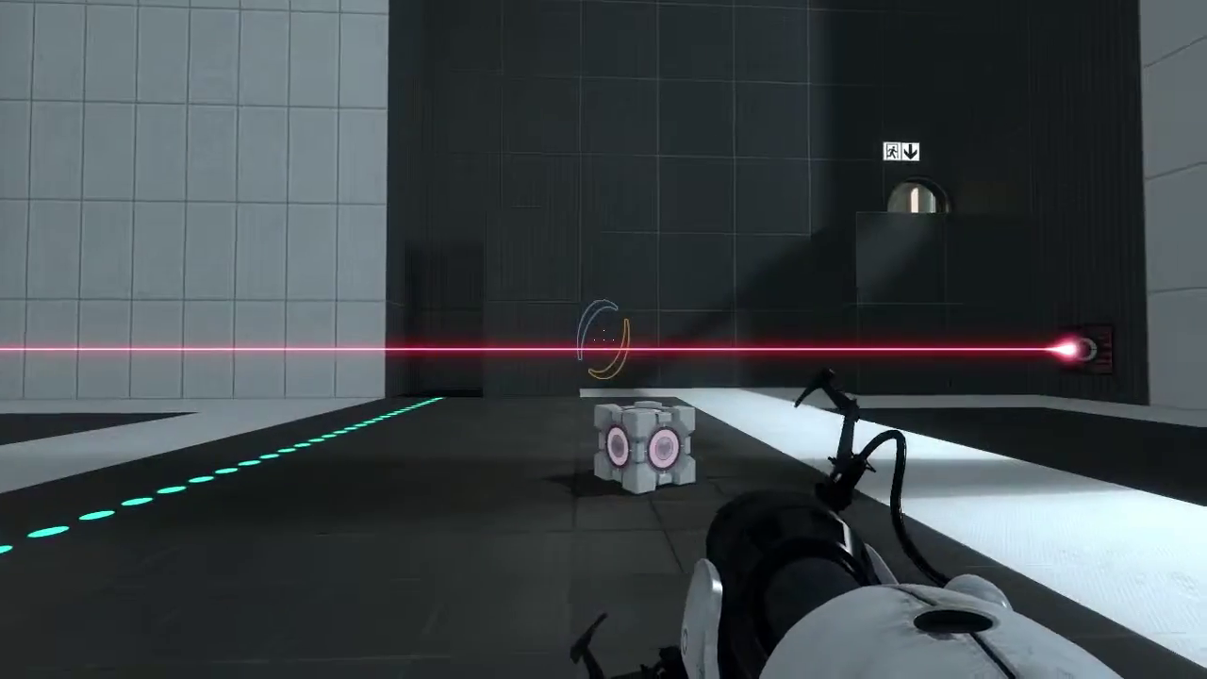
key("Escape")
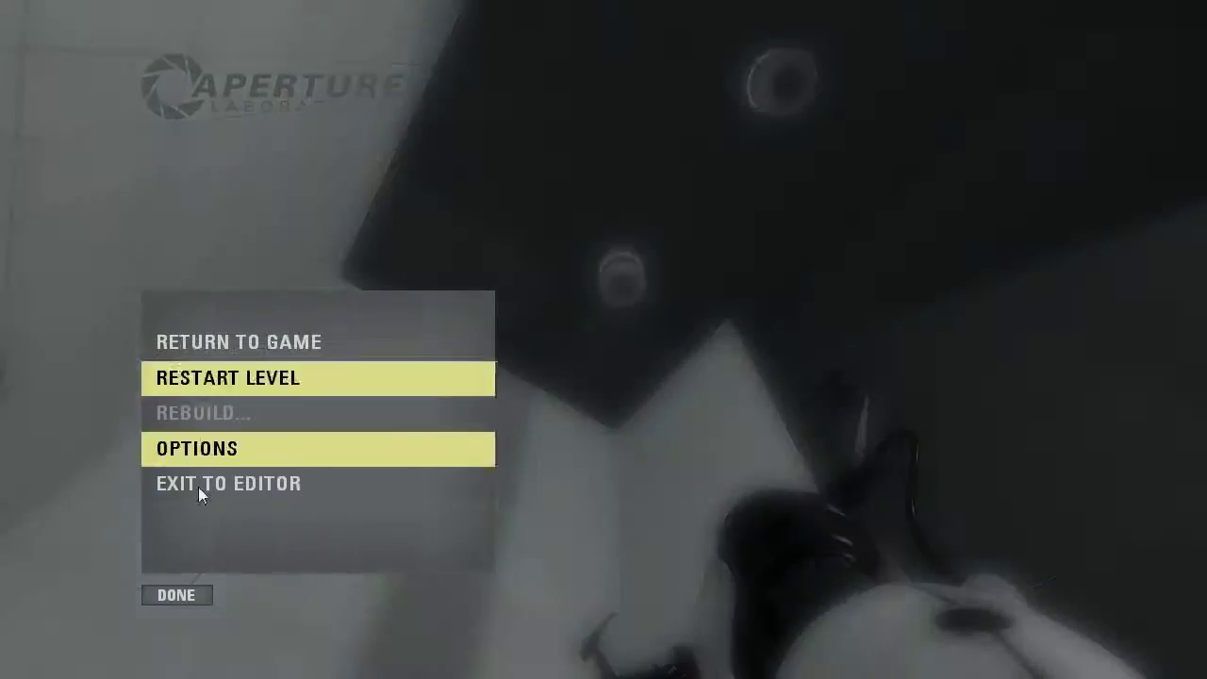
left_click(149, 485)
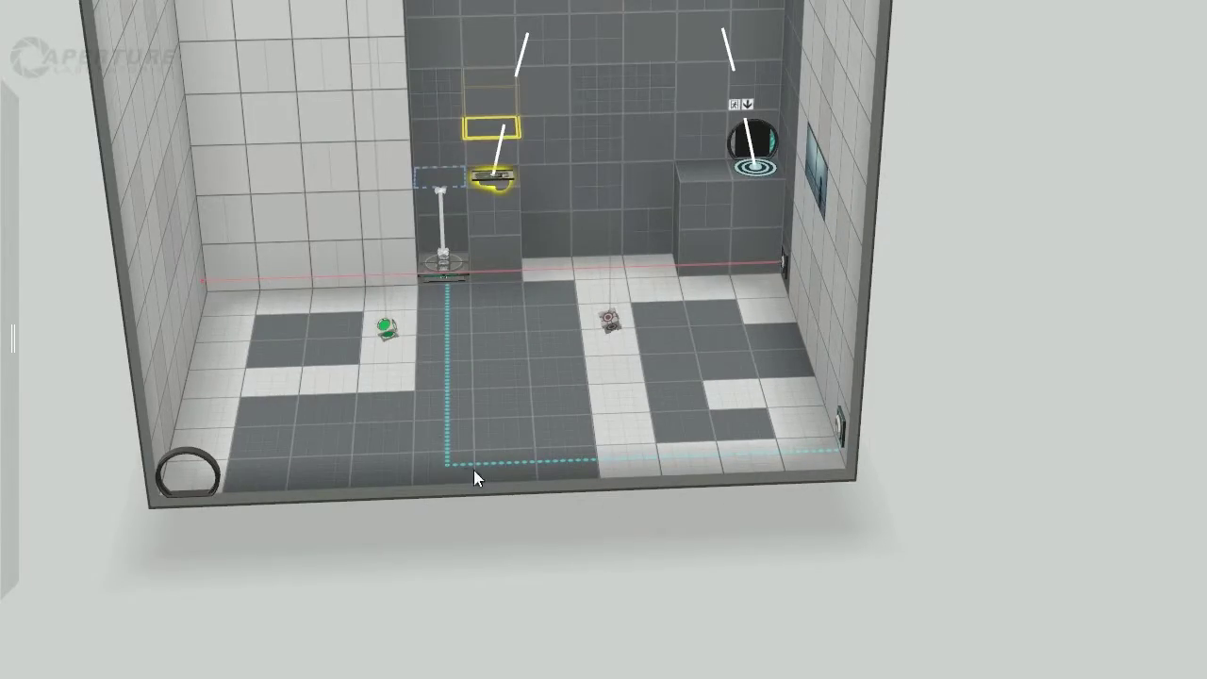
right_click_drag(473, 469, 452, 358)
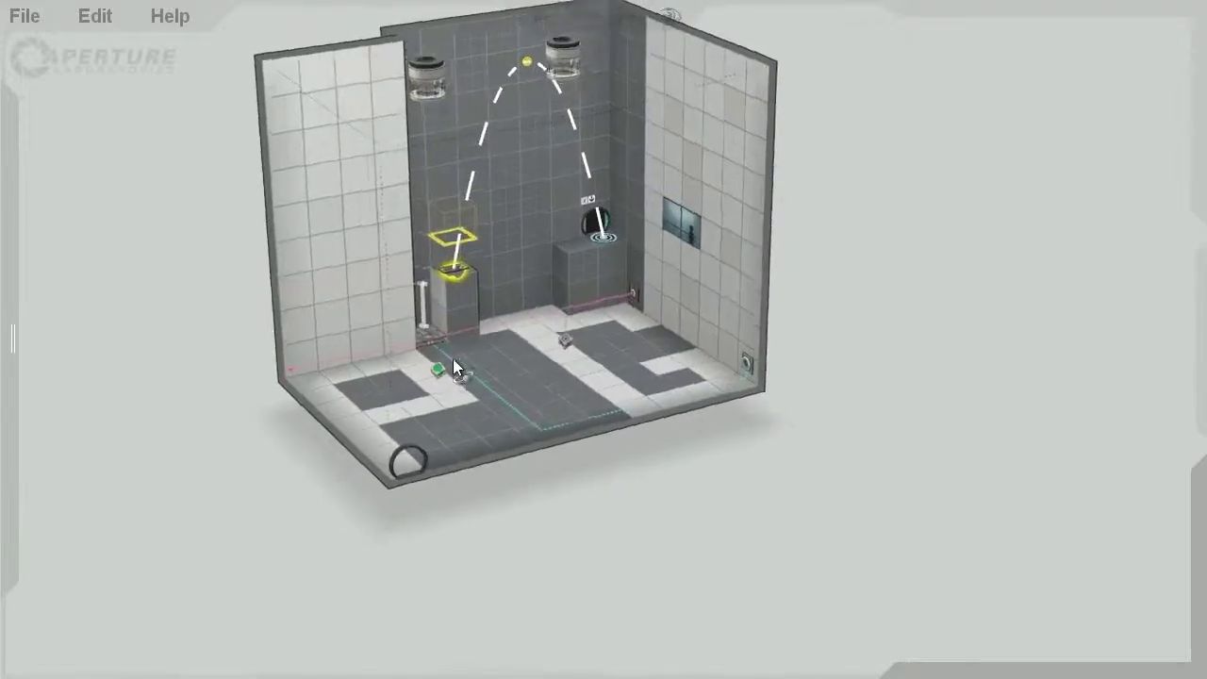
scroll(426, 318, "up", 5)
scroll(700, 296, "down", 3)
right_click_drag(599, 400, 486, 436)
right_click_drag(624, 396, 651, 387)
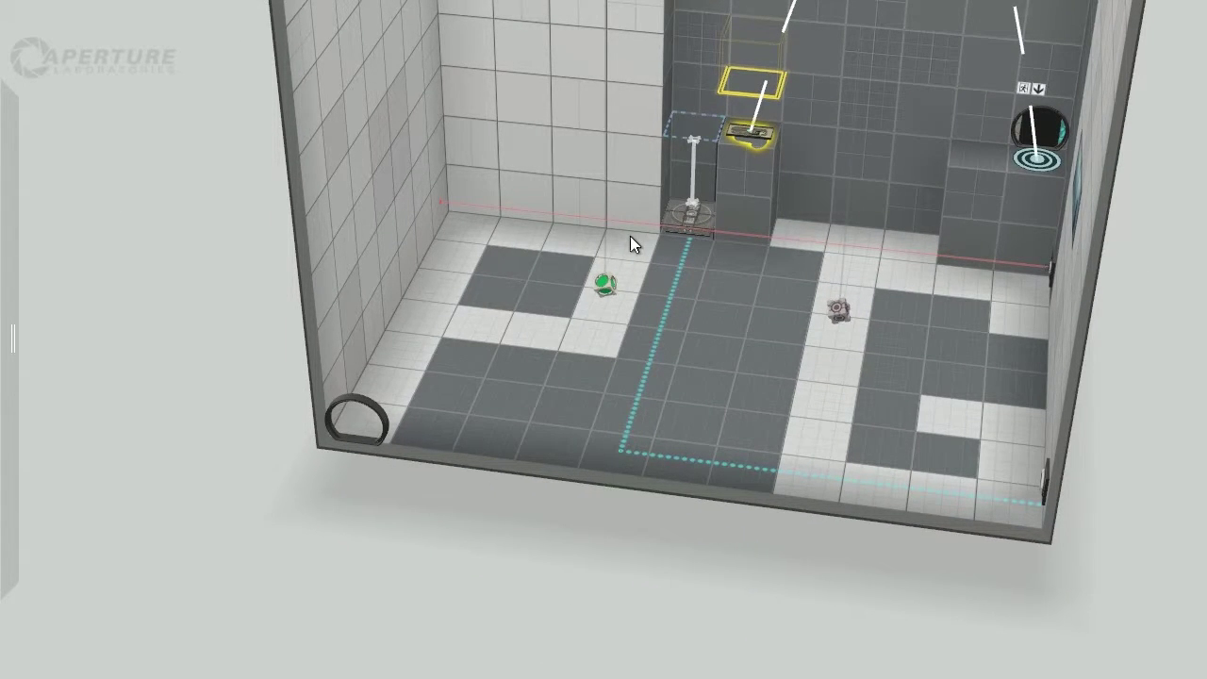
right_click_drag(714, 296, 804, 324)
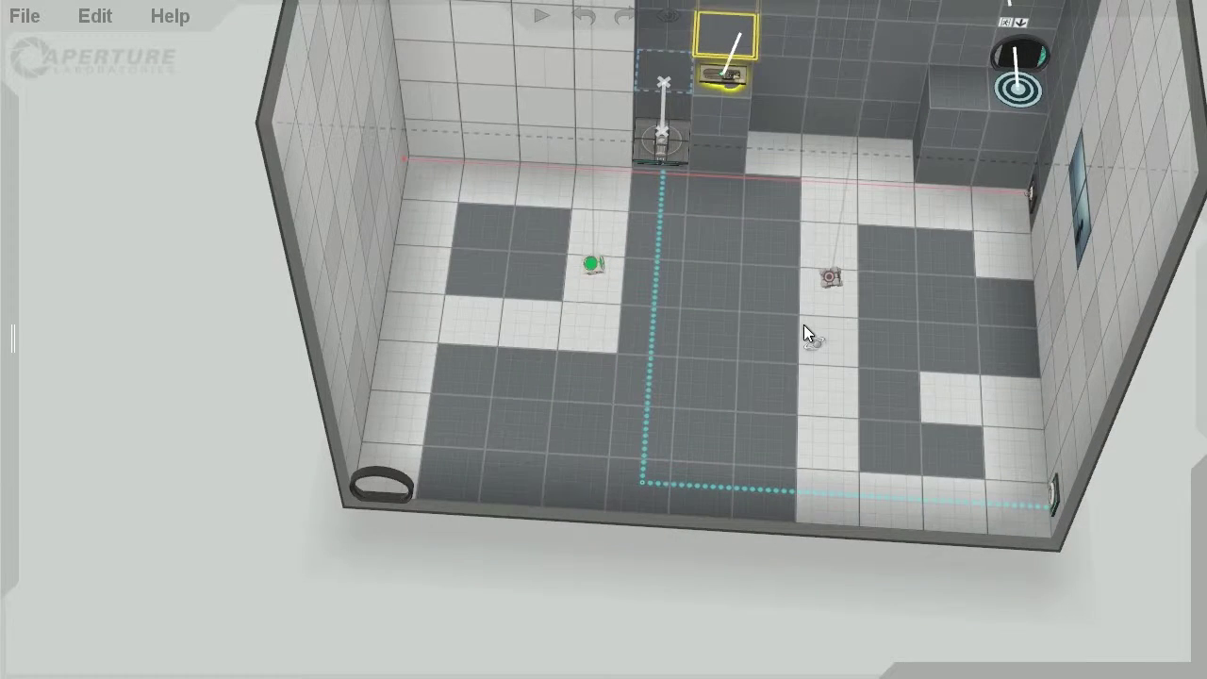